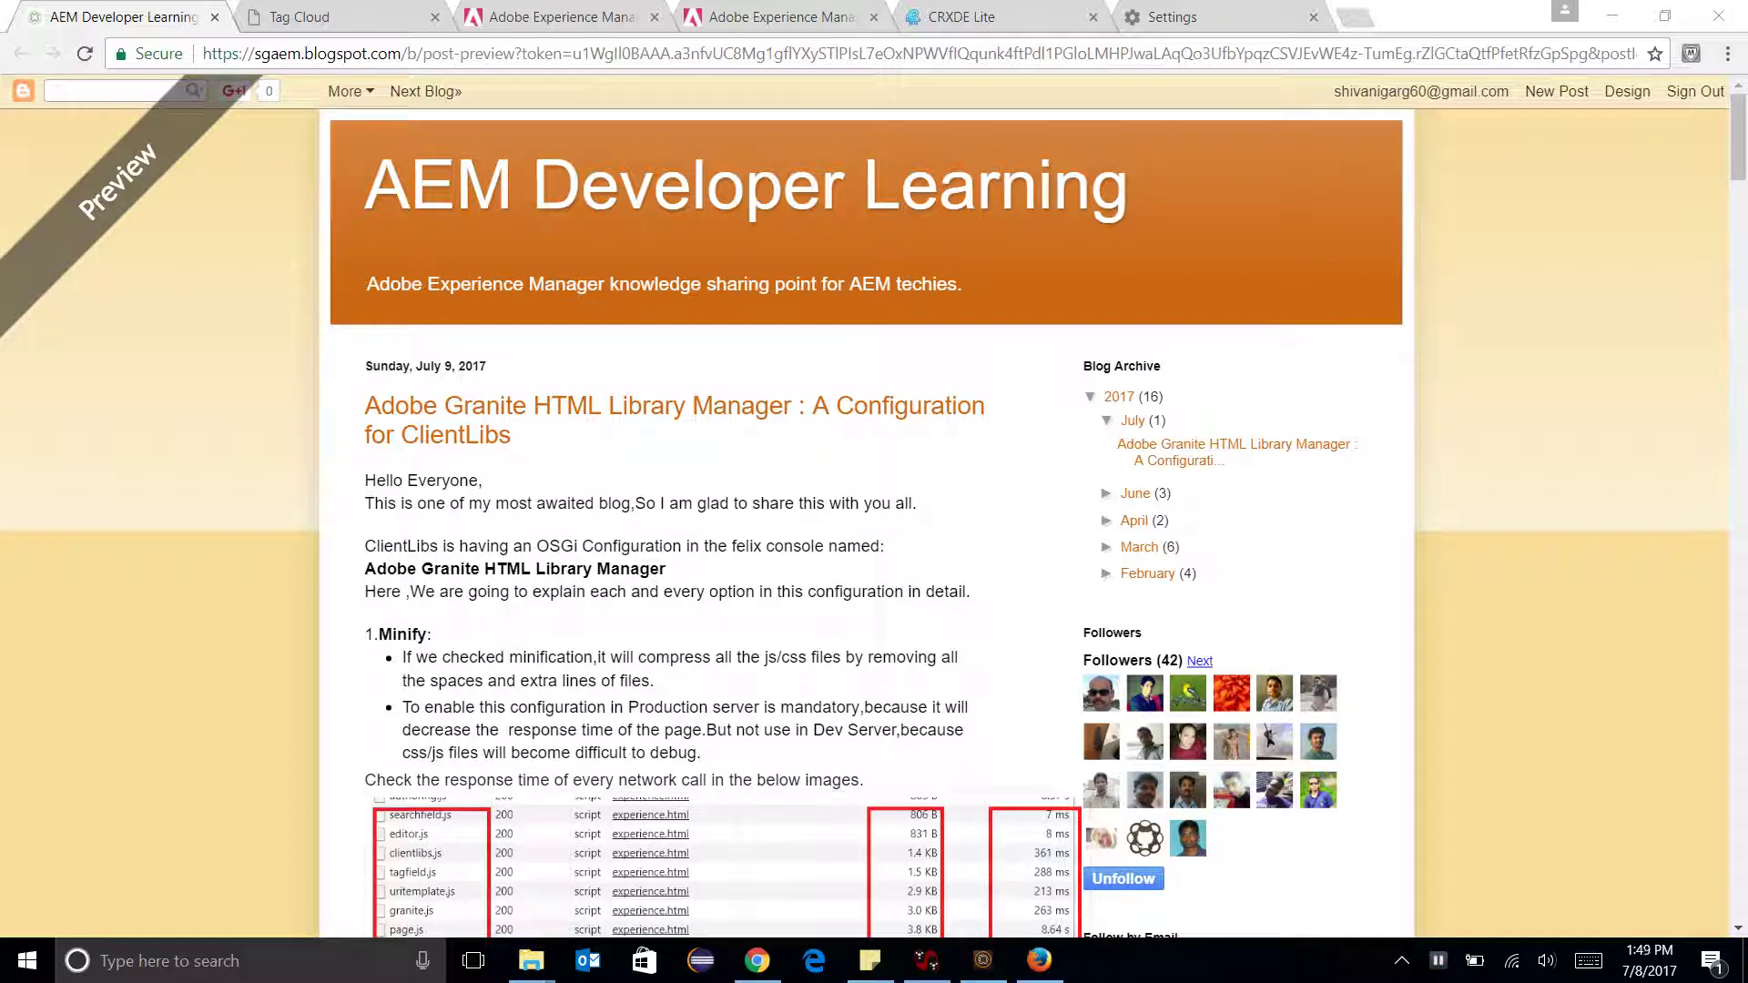
Enable Minify in the Adobe Granite HTML Library Manager configuration and save it.
scroll(865, 501, down, 3)
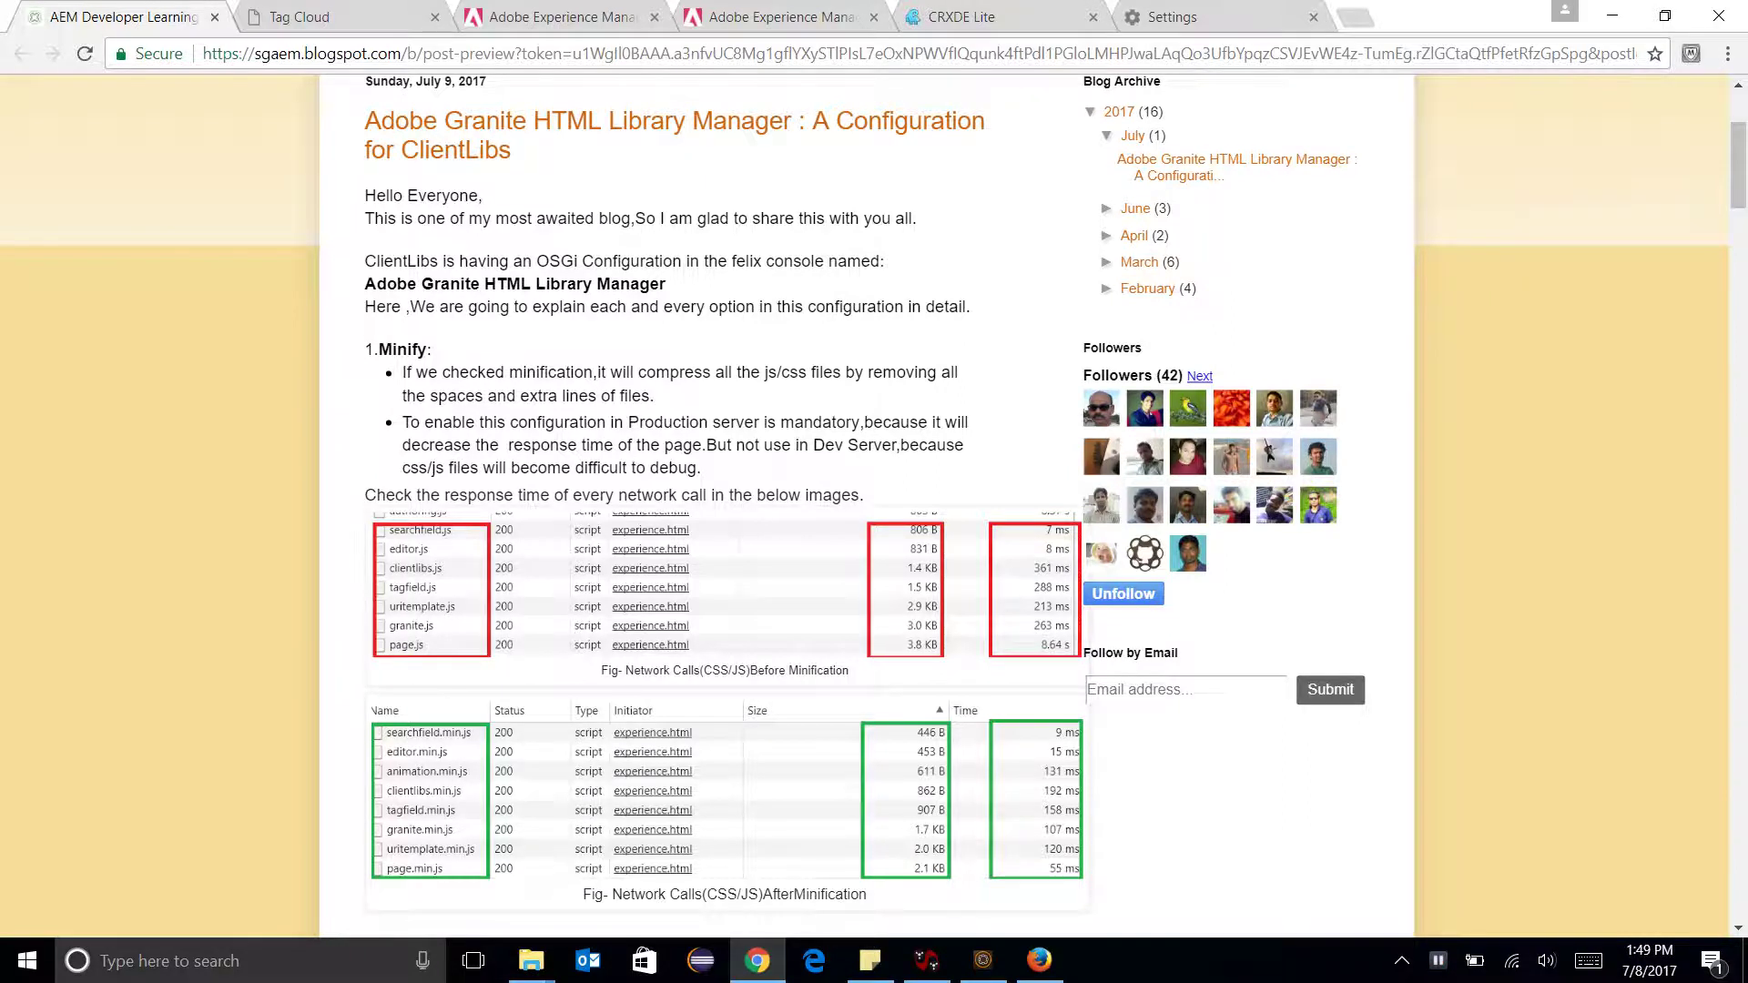
click(574, 17)
key(ctrl+f)
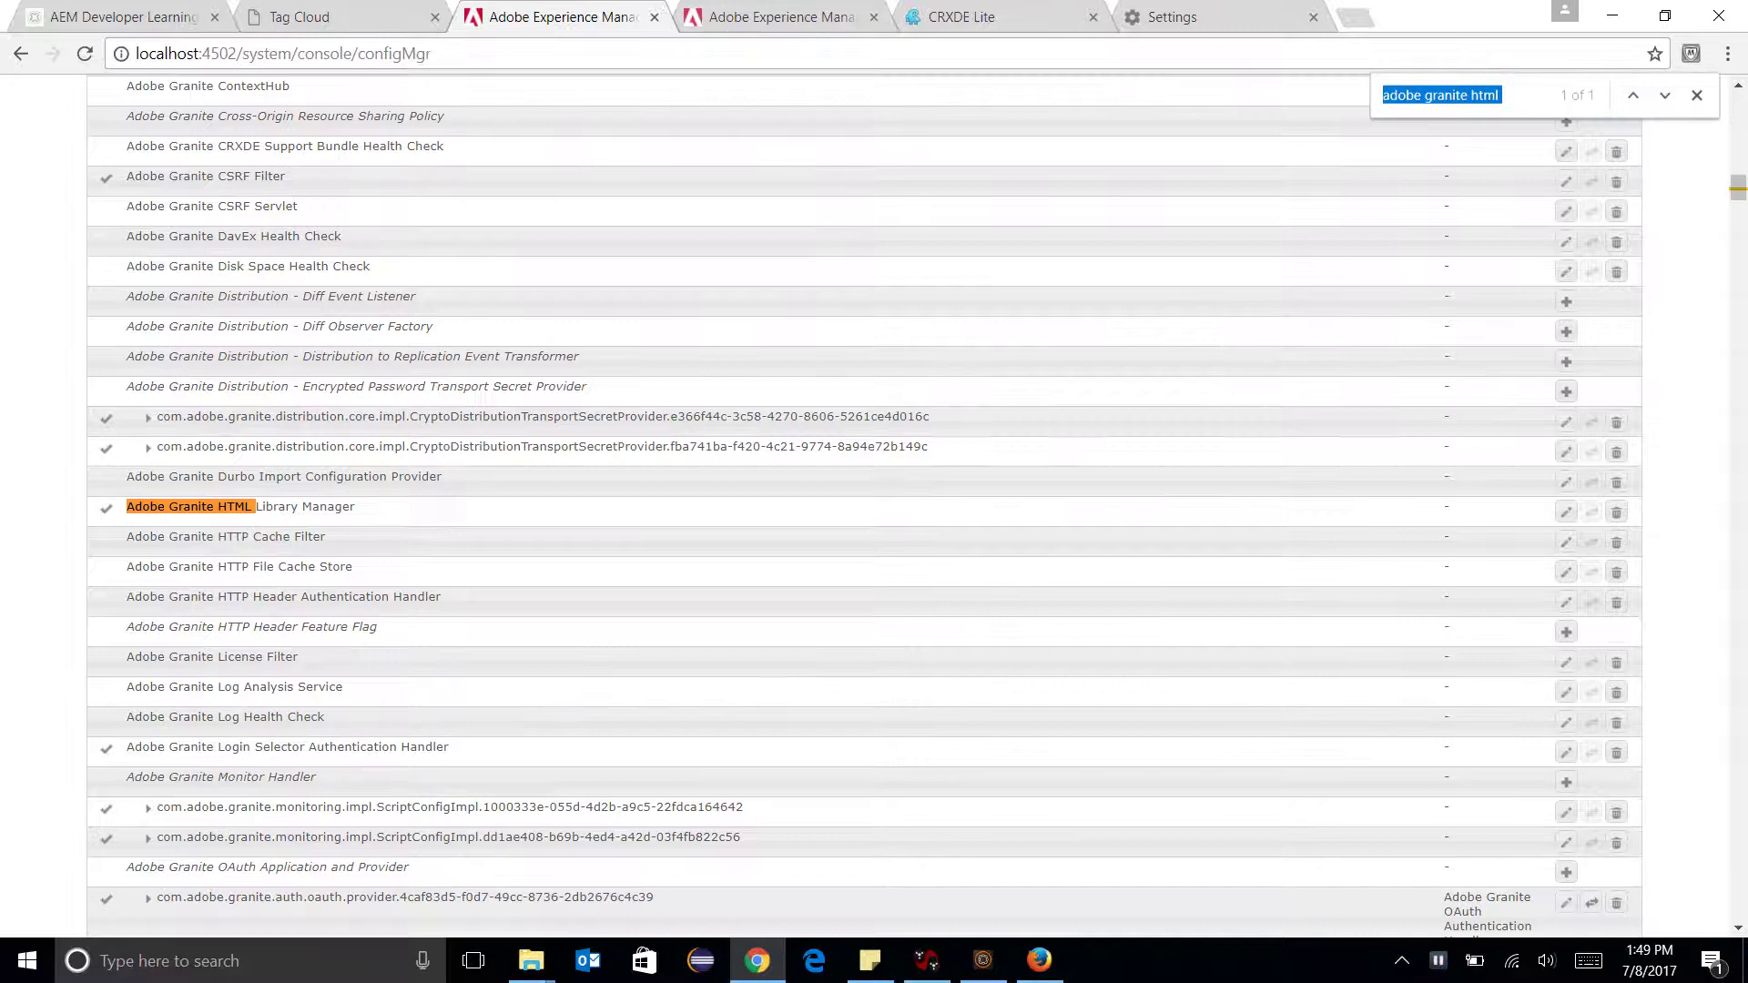
click(303, 507)
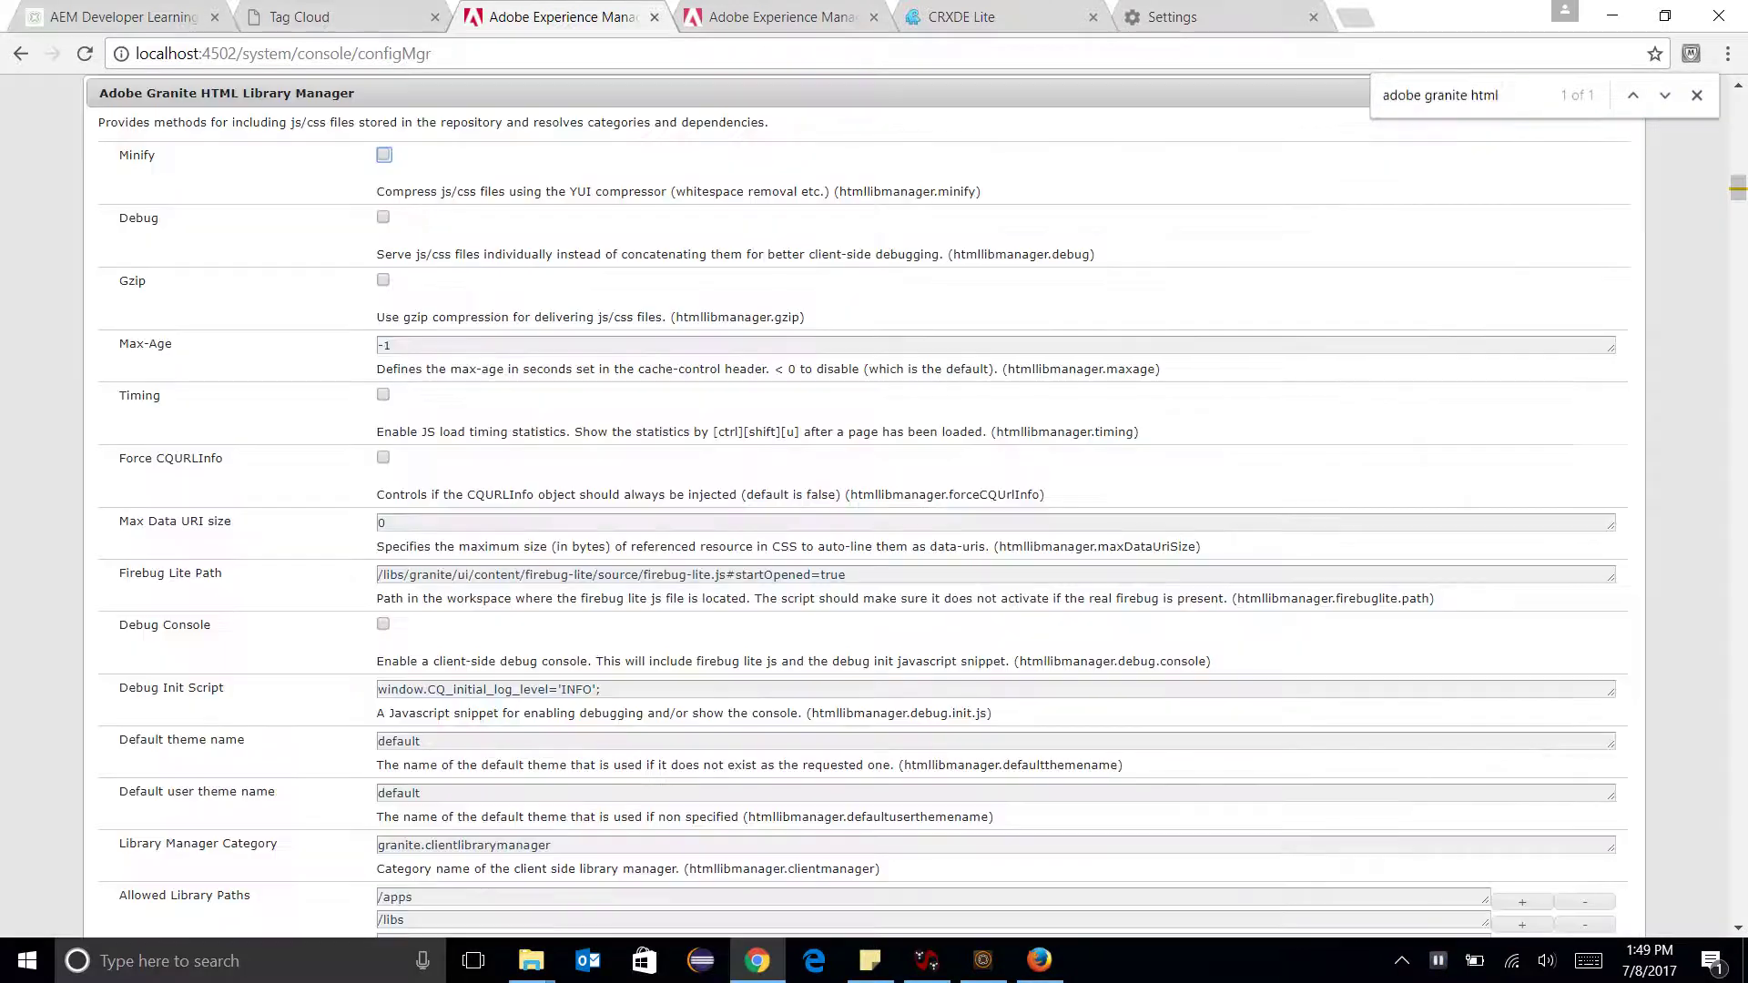
scroll(857, 506, down, 10)
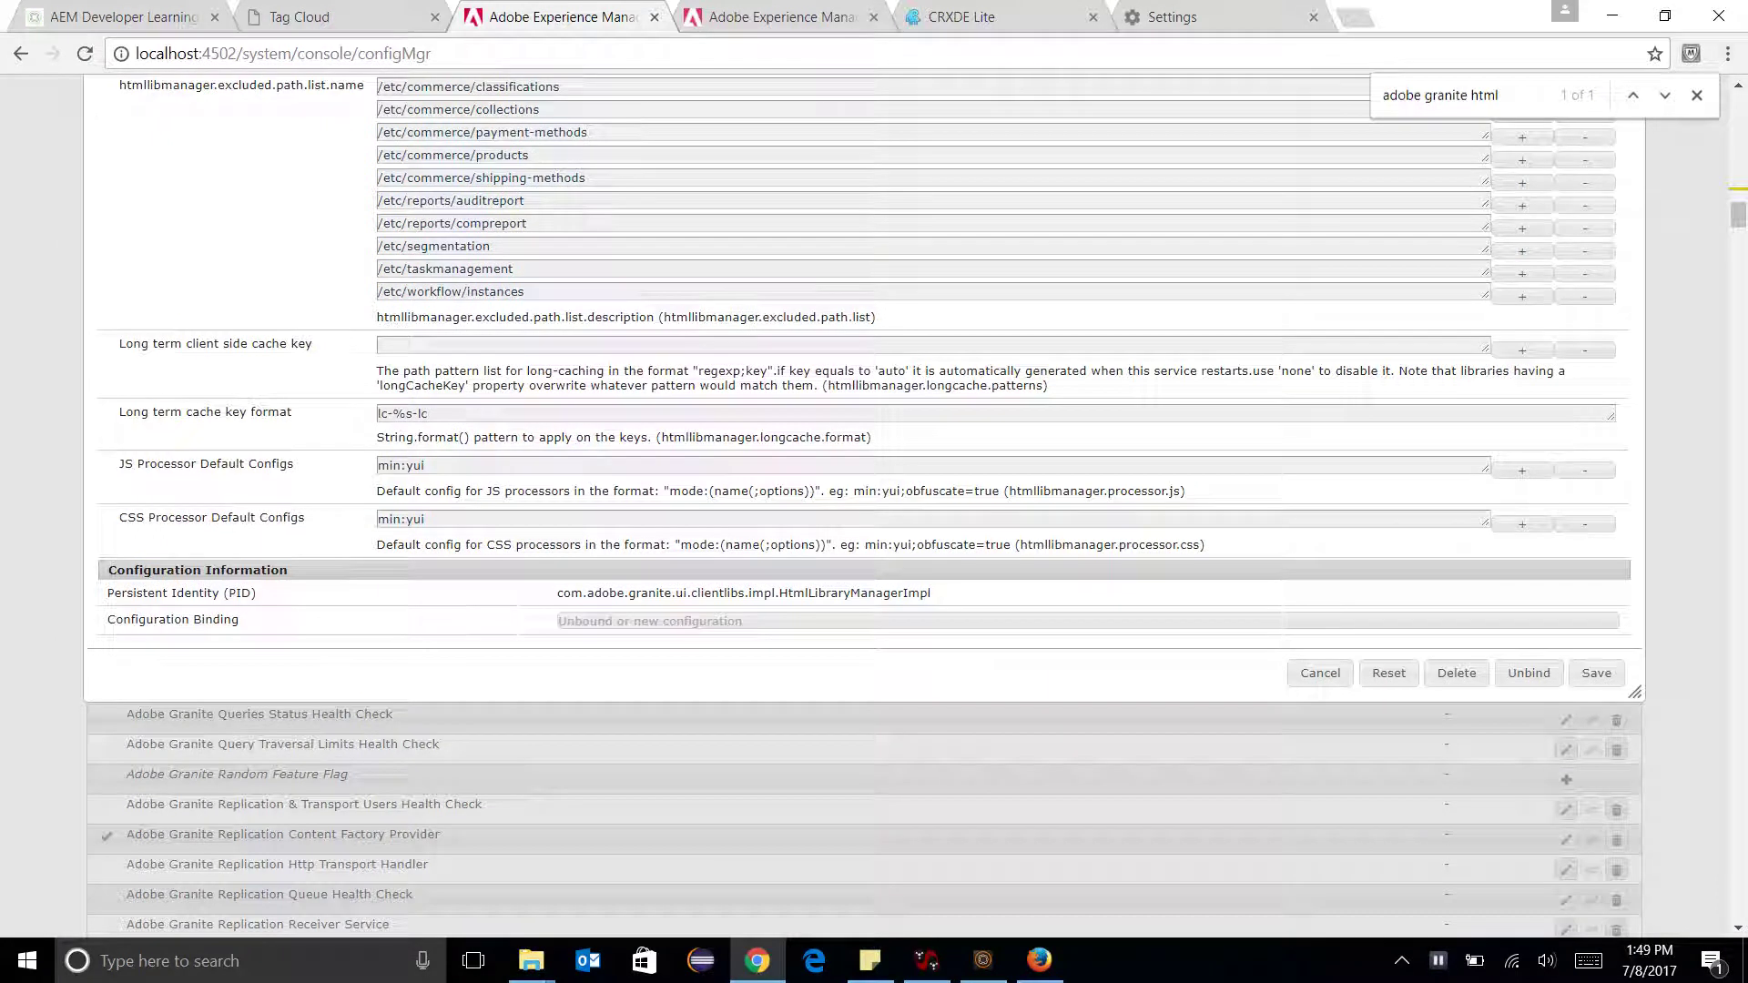
click(1597, 673)
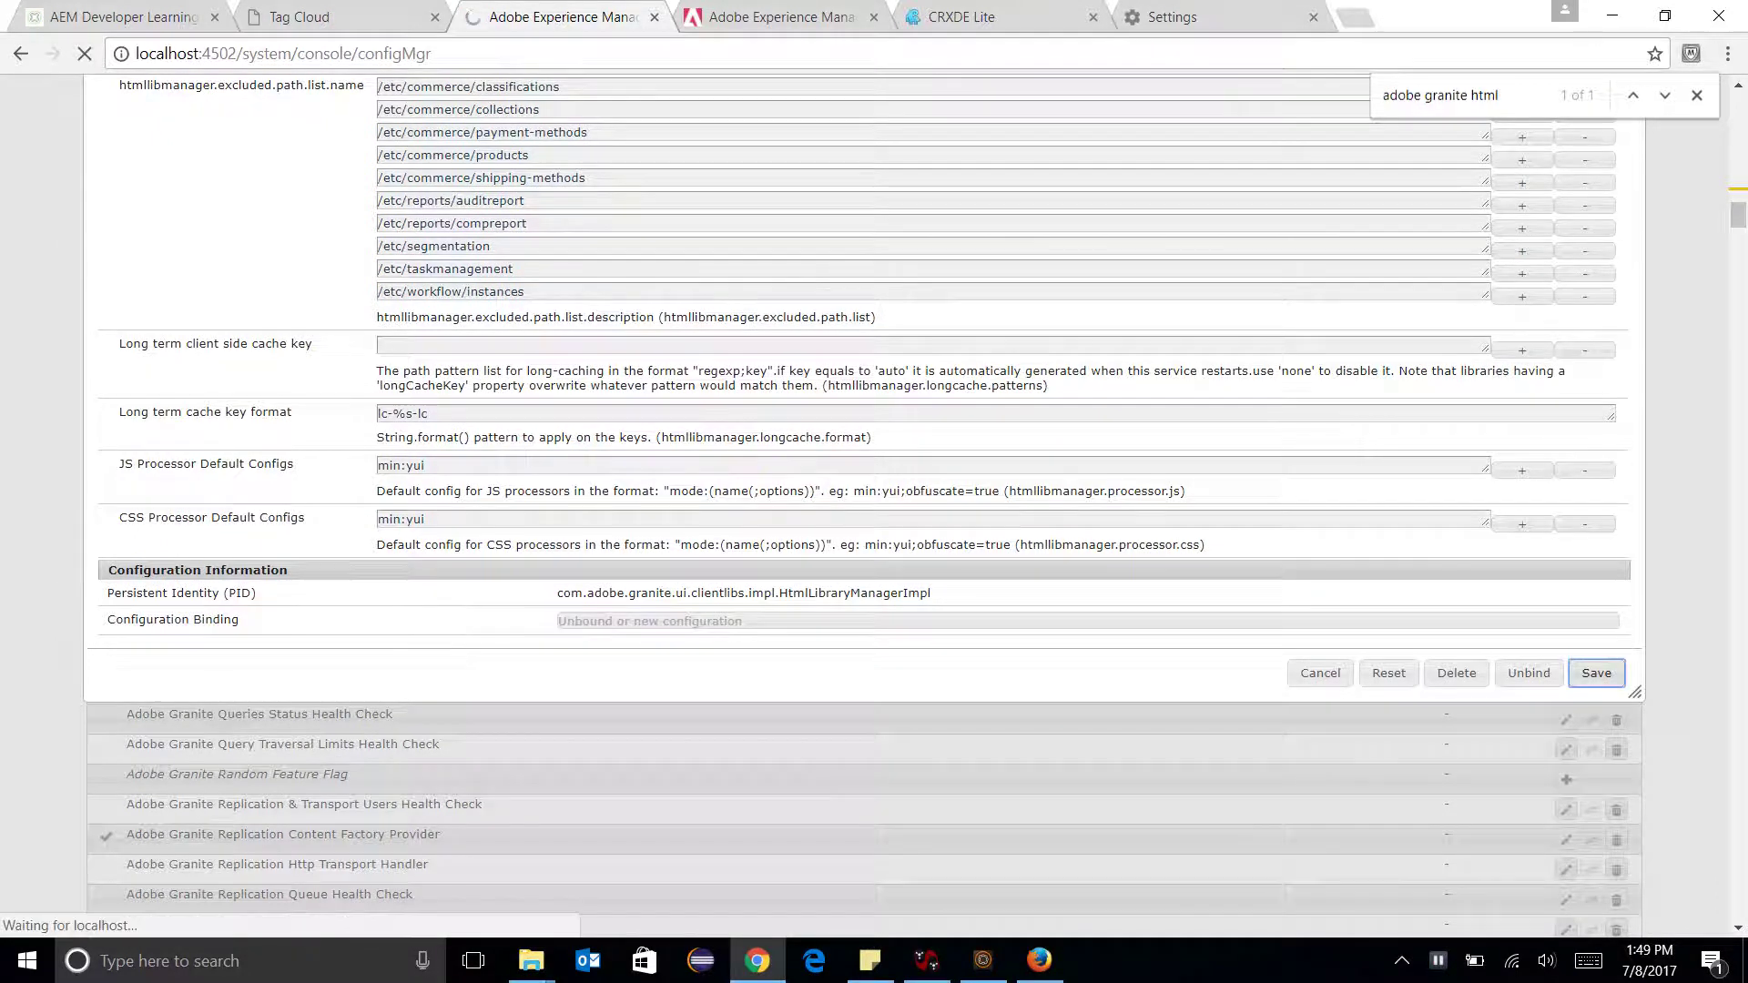
Restart the Adobe Granite UI Clientlibs bundle and clear the browser's cached images and files from the past day.
key(ctrl+Tab)
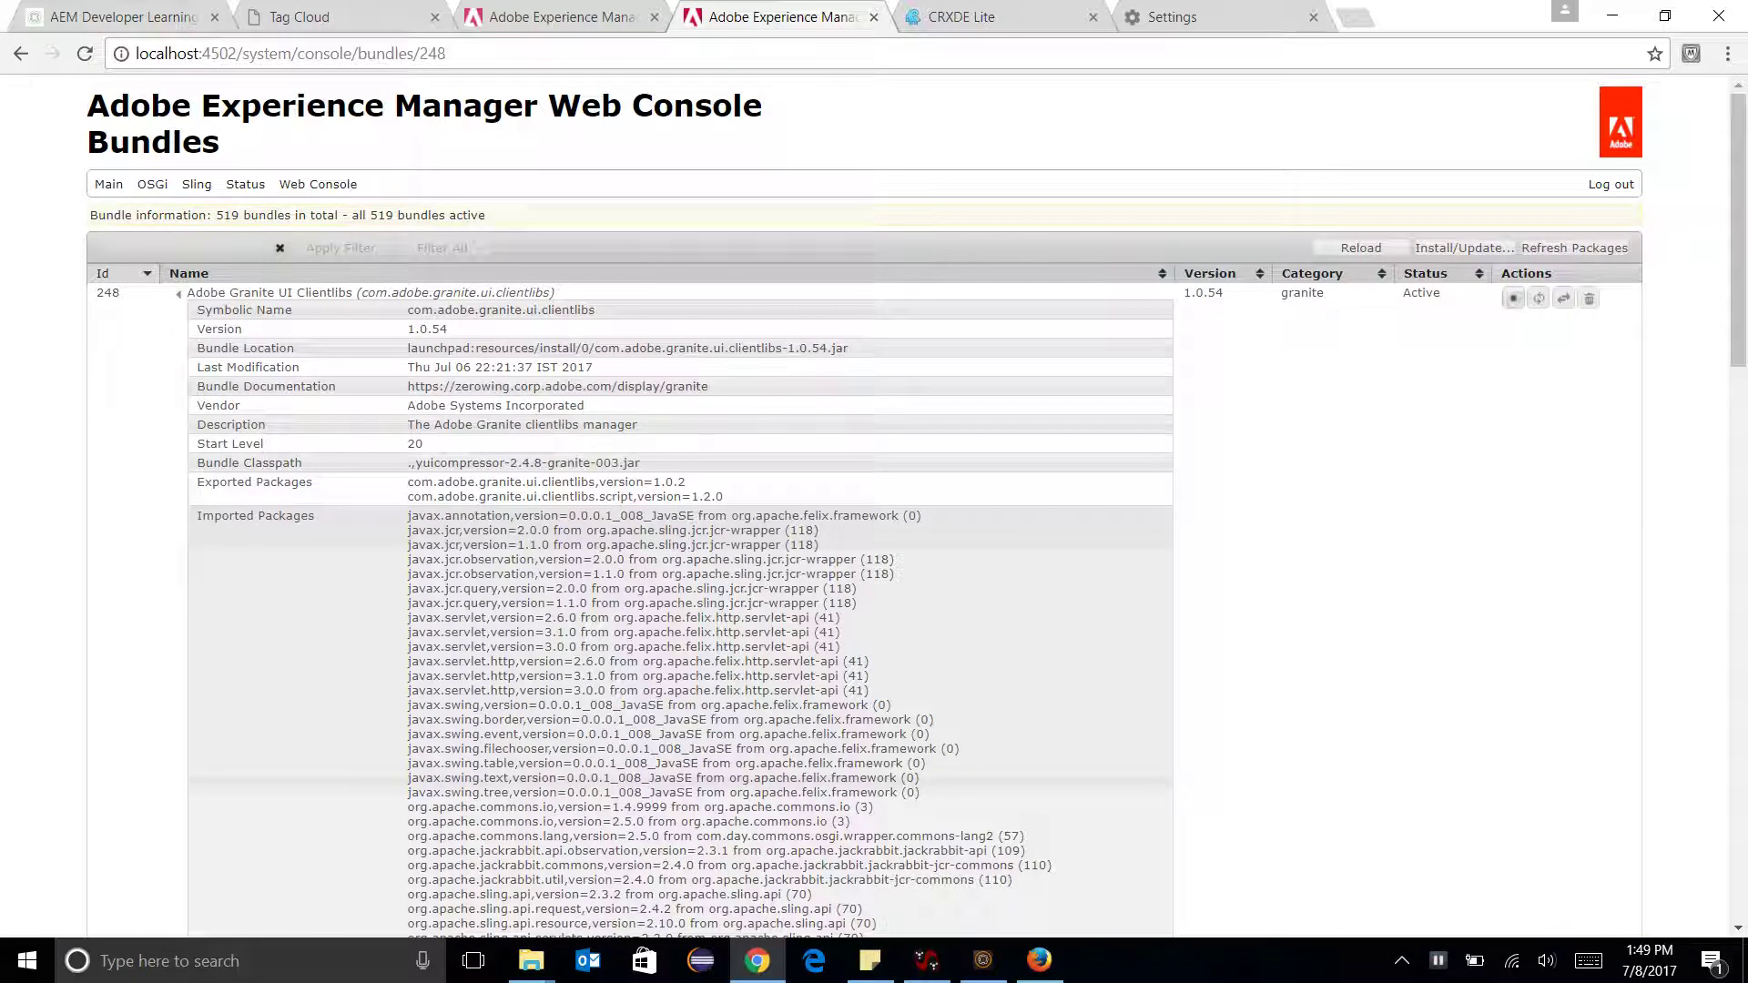
click(1513, 298)
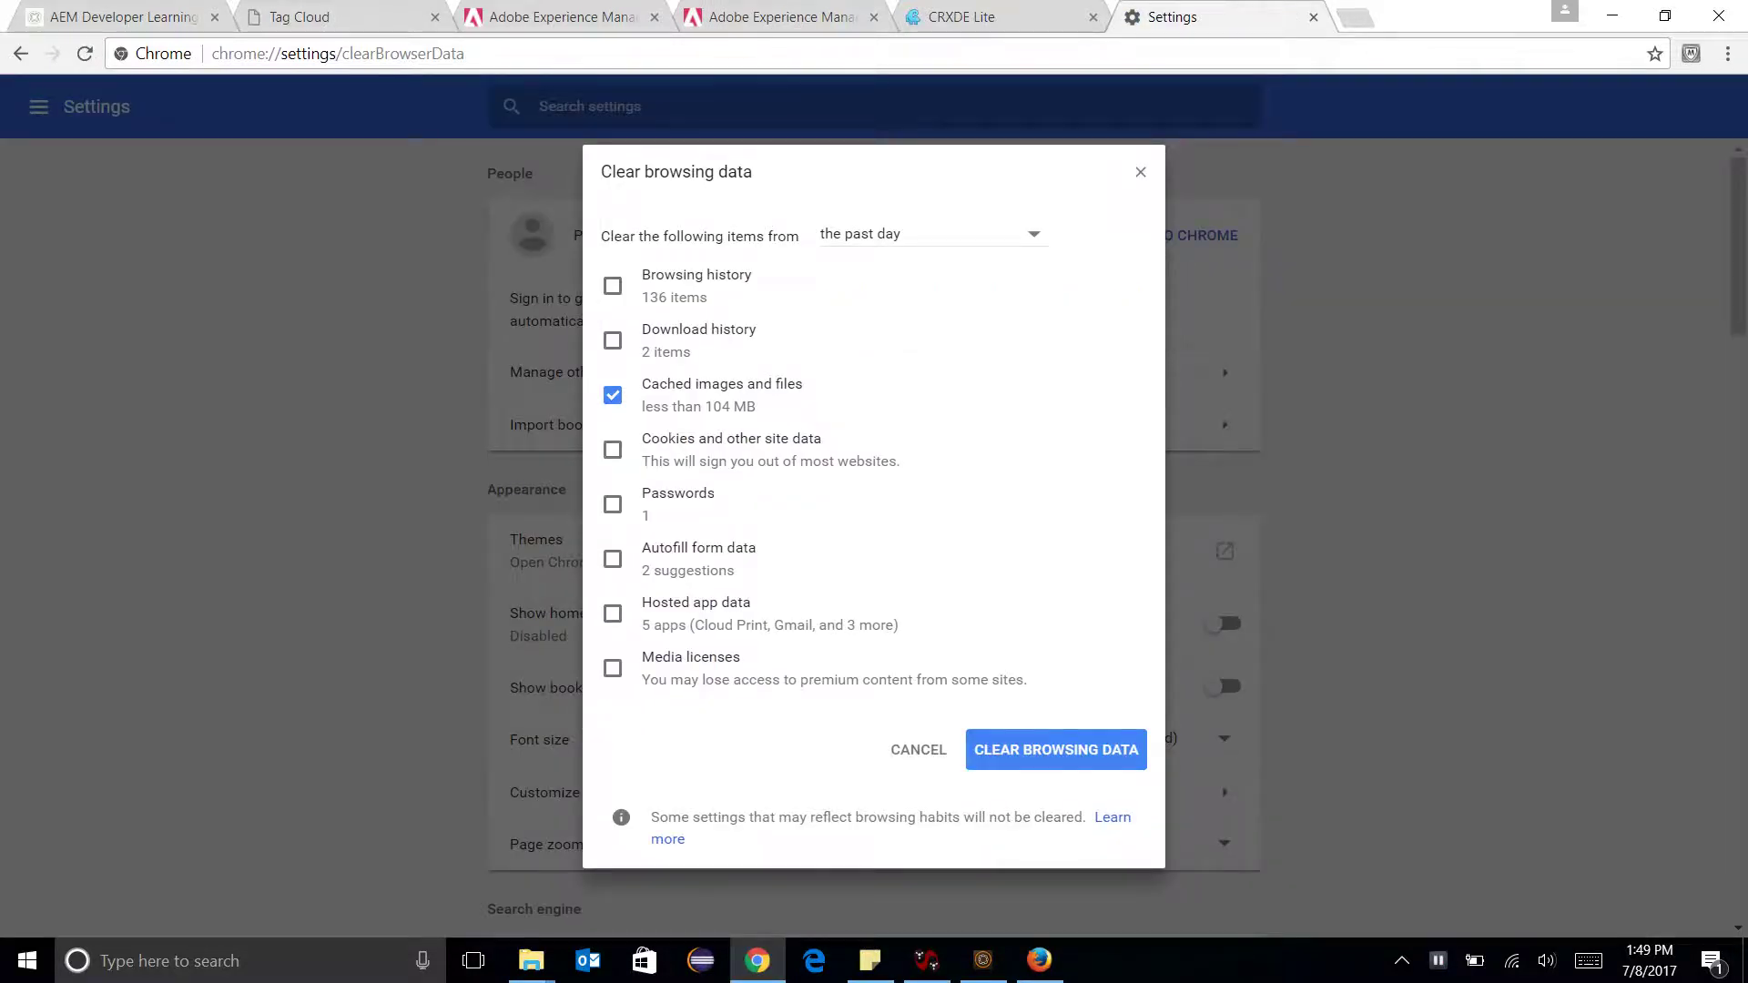
key(Return)
key(ctrl+2)
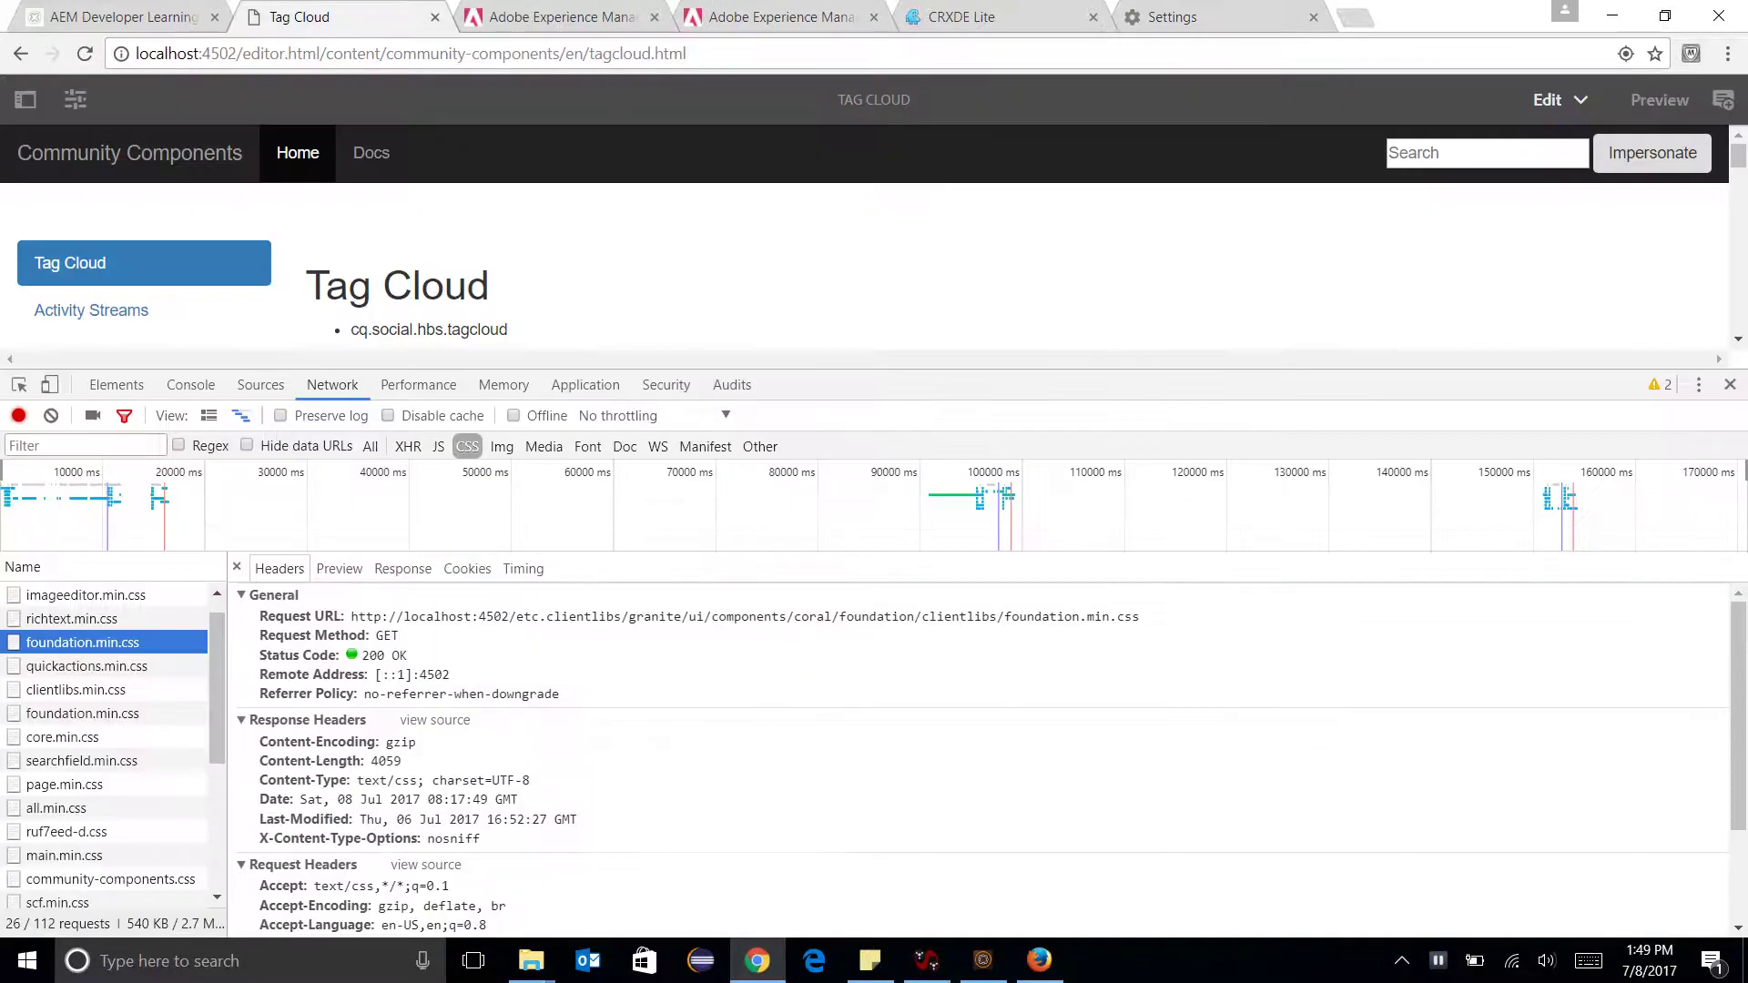
Reload the Tag Cloud page and examine the headers and response of its minified CSS requests, including foundation.min.css.
key(ctrl+l)
key(Return)
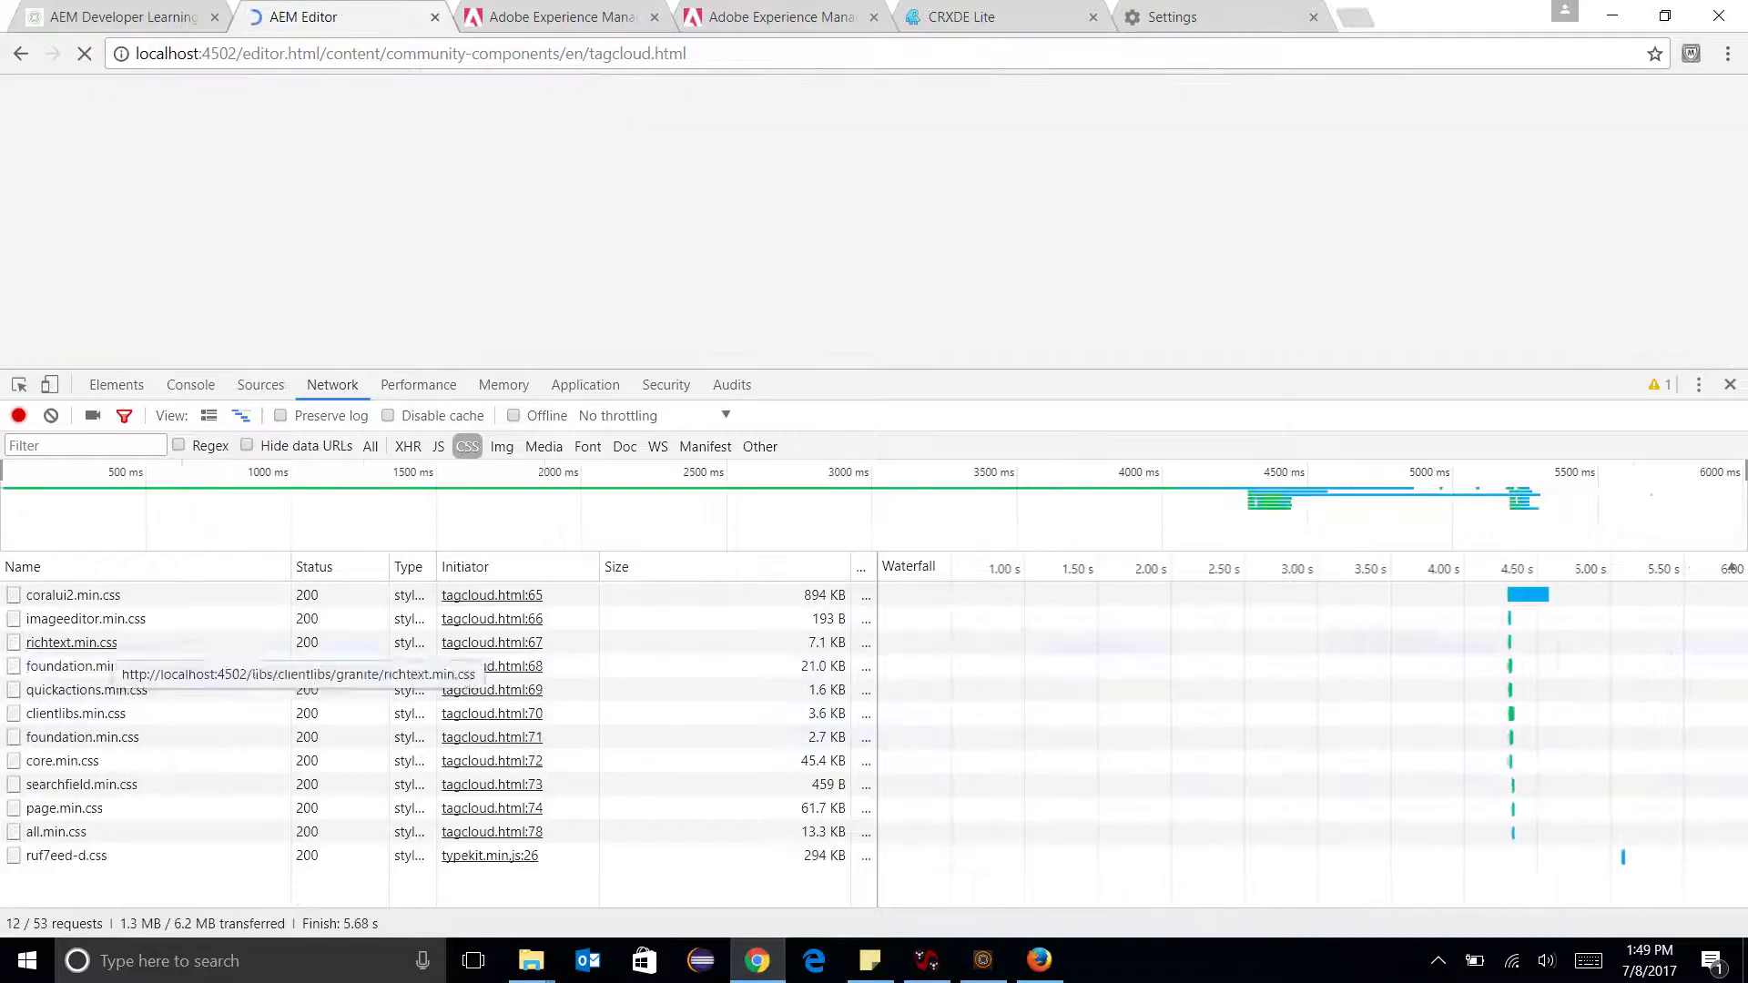
click(118, 599)
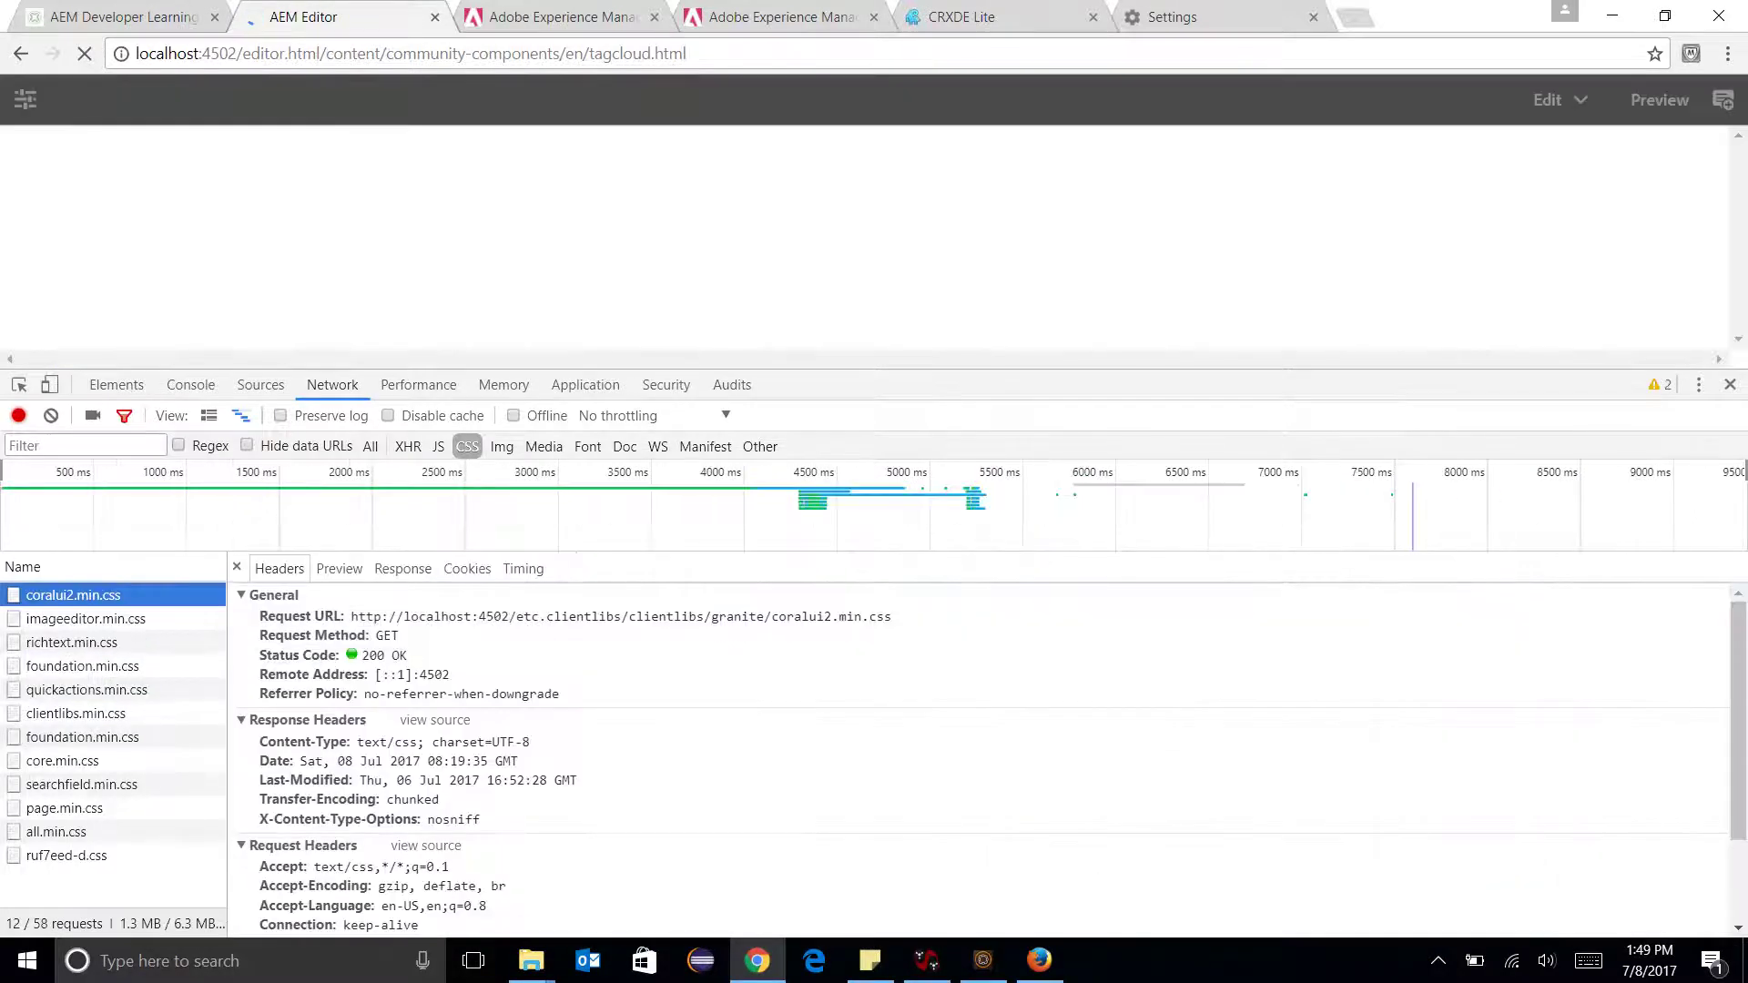
click(118, 612)
key(Down)
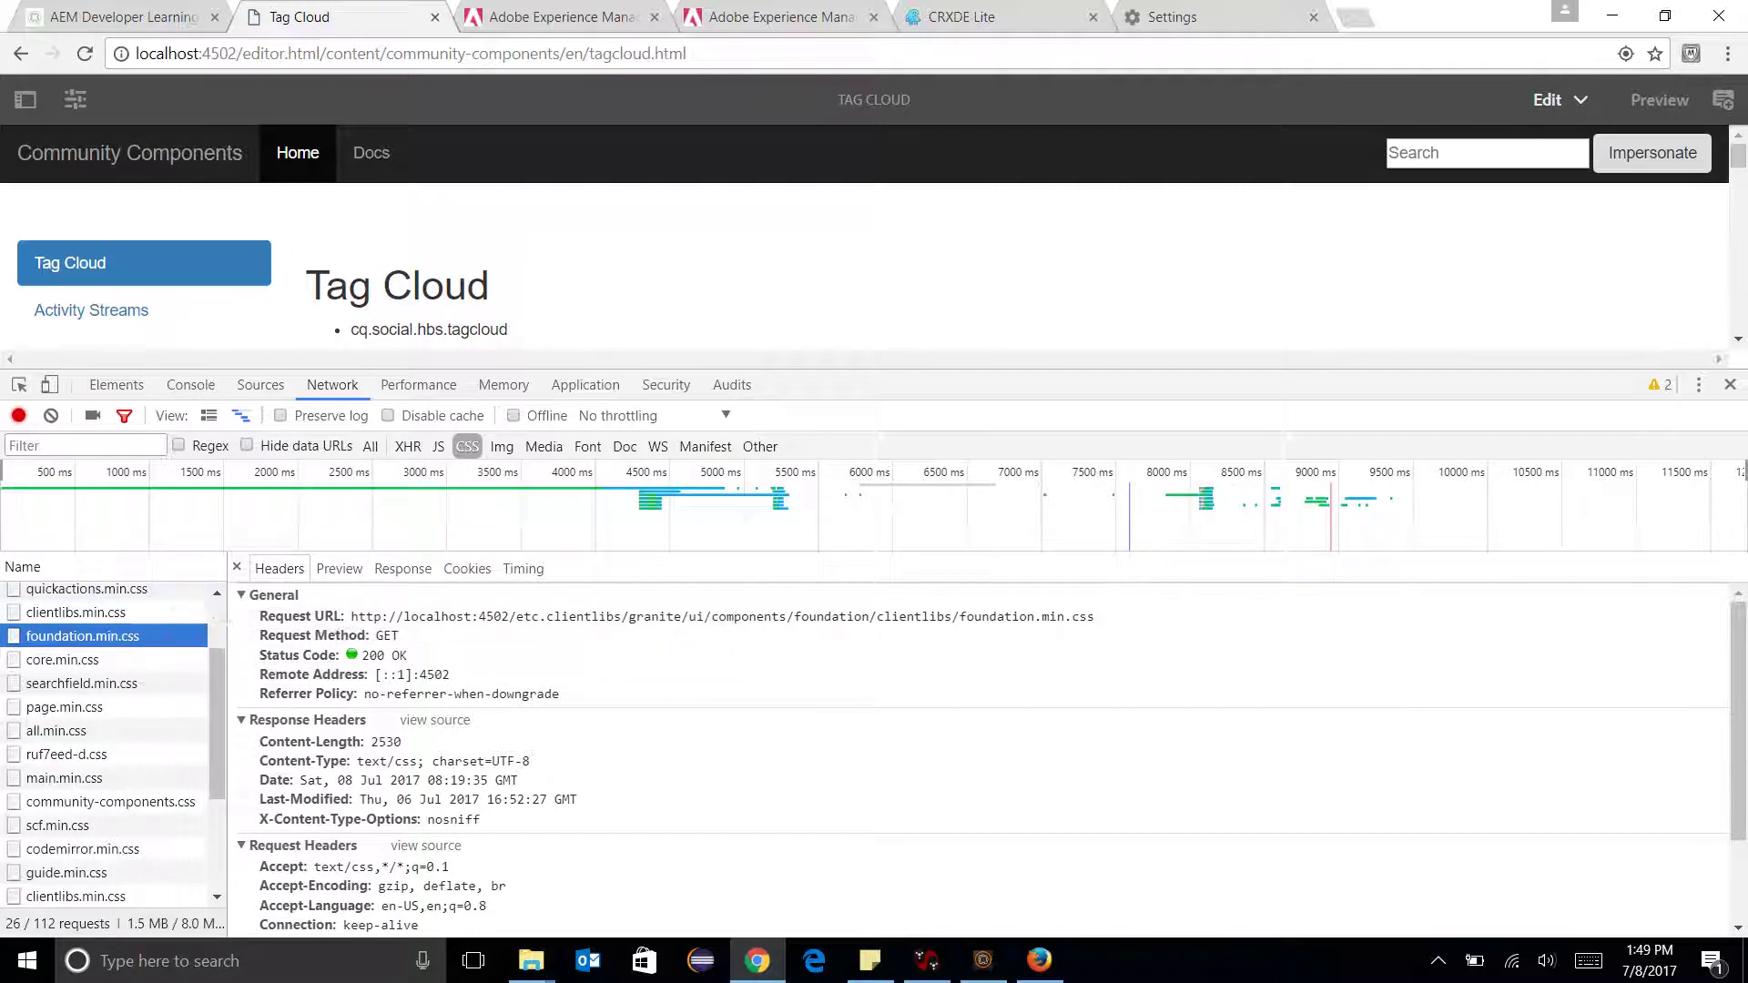
click(340, 569)
click(403, 568)
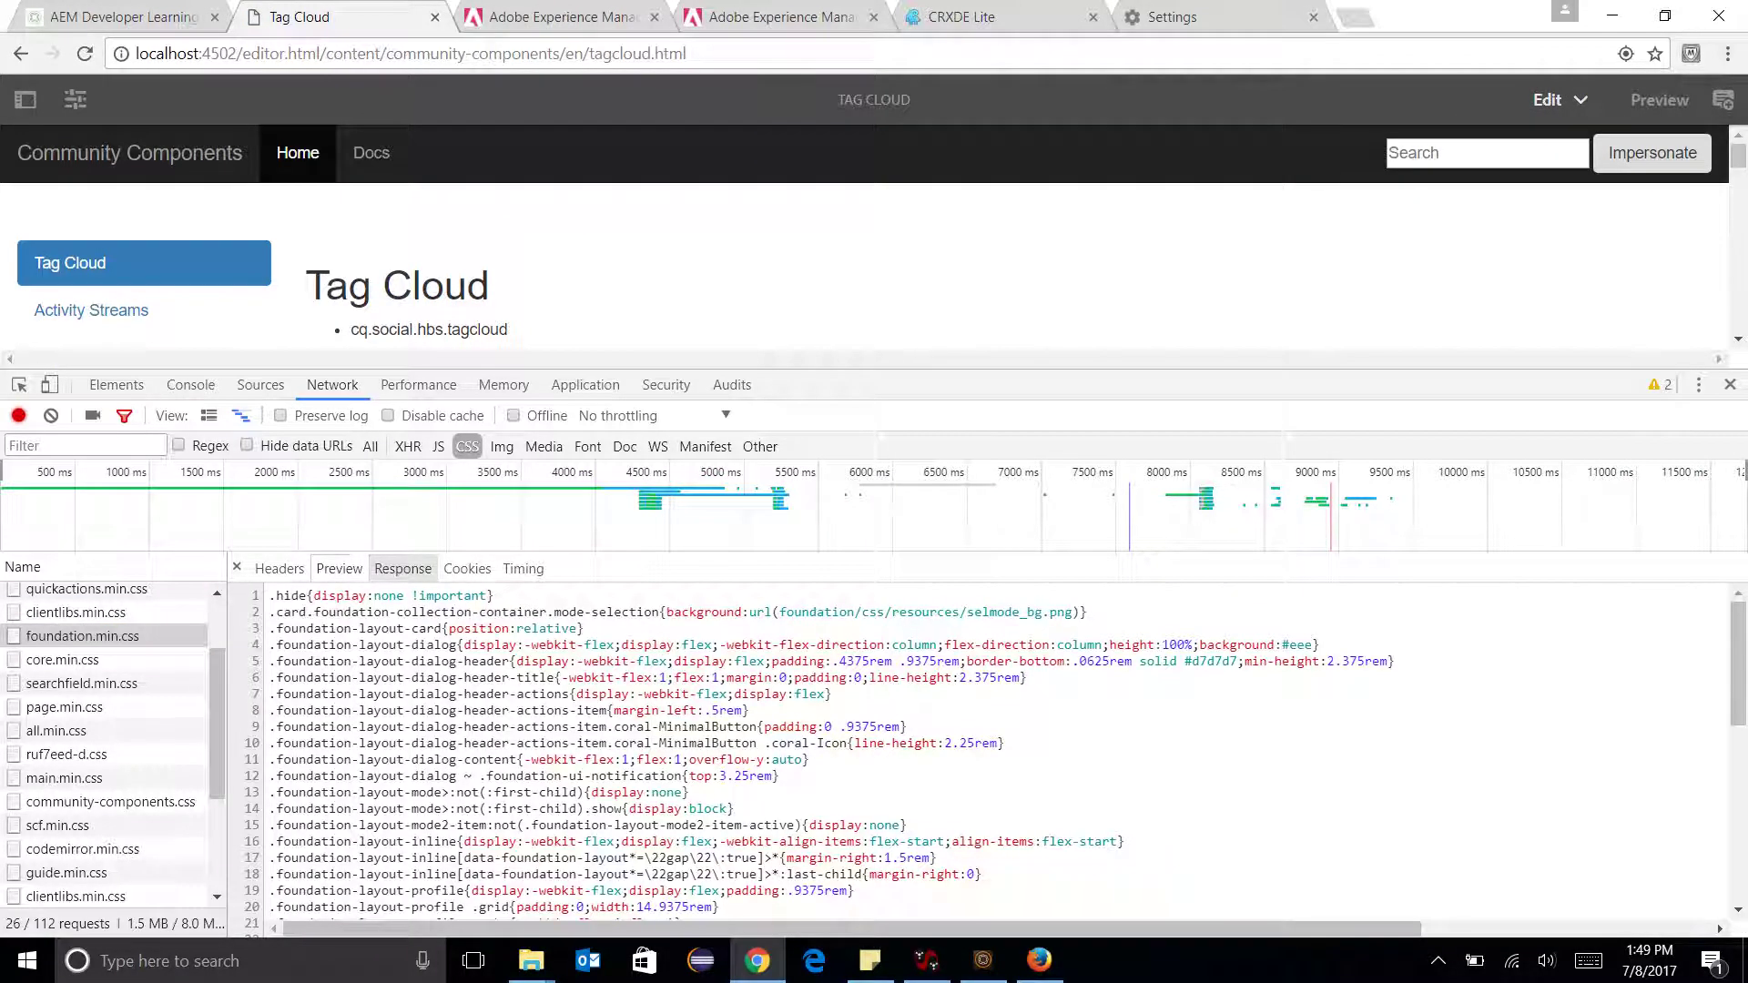
click(340, 568)
click(402, 568)
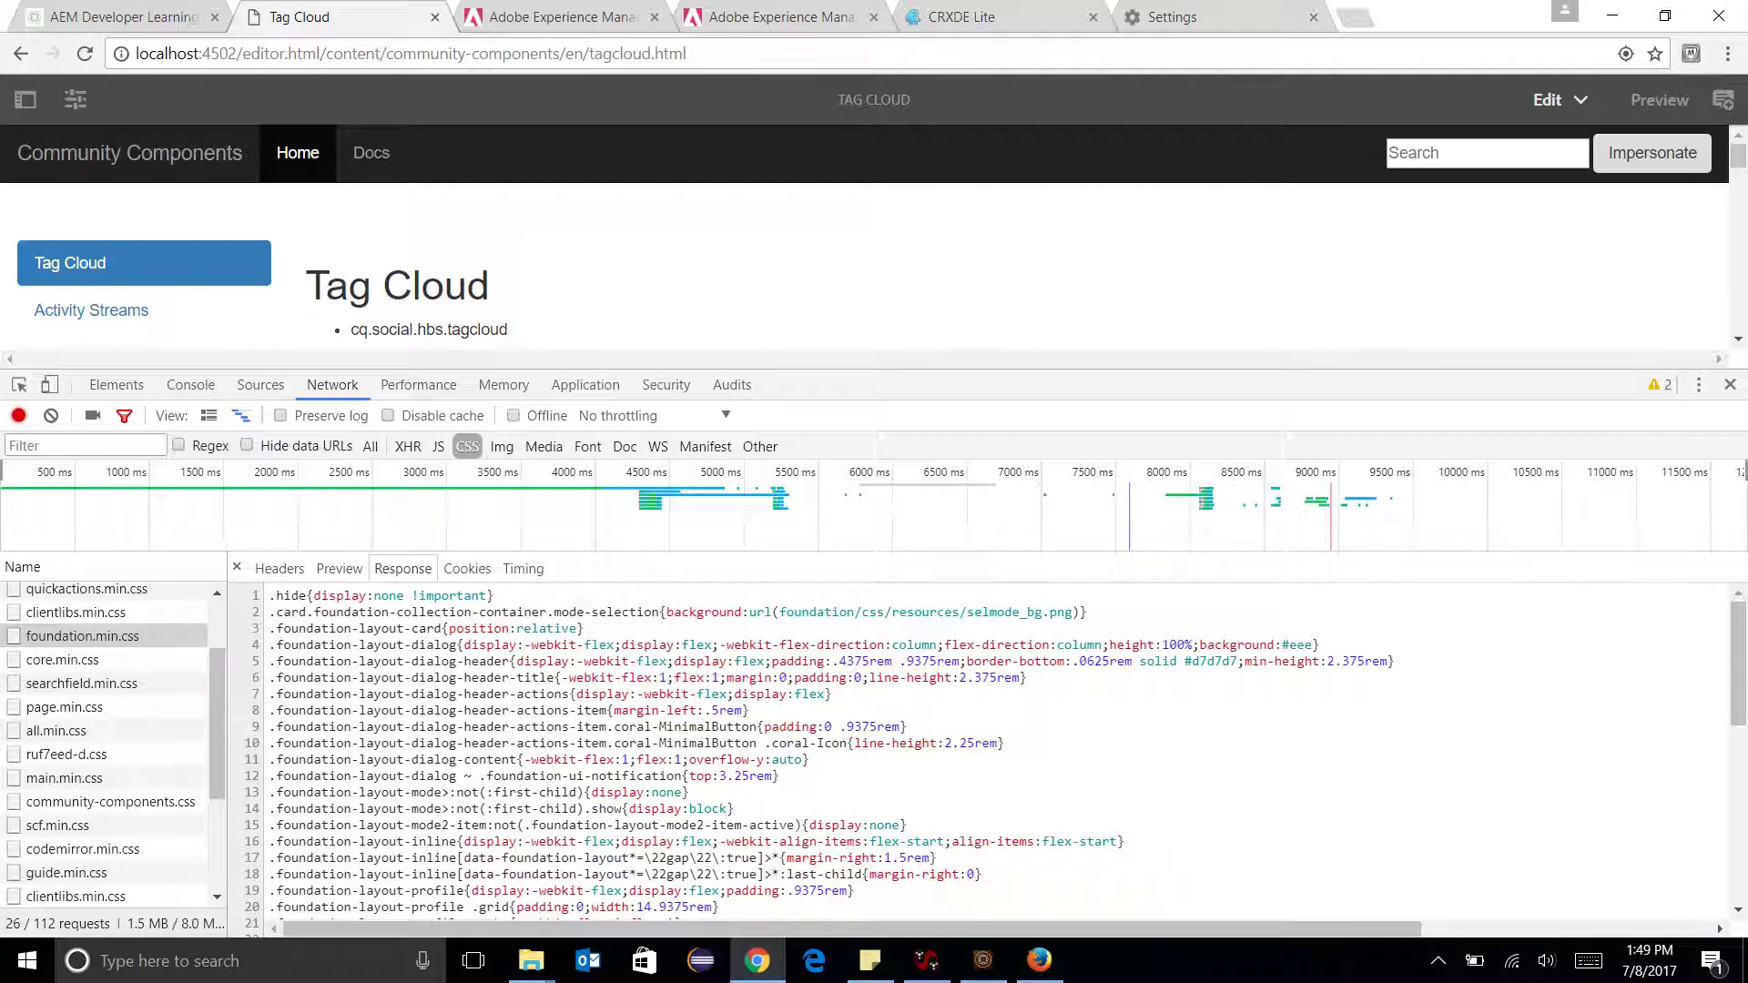
Filter the network requests to JS and examine the responses of granite.min.js, moment.min.js and animation.min.js.
click(438, 446)
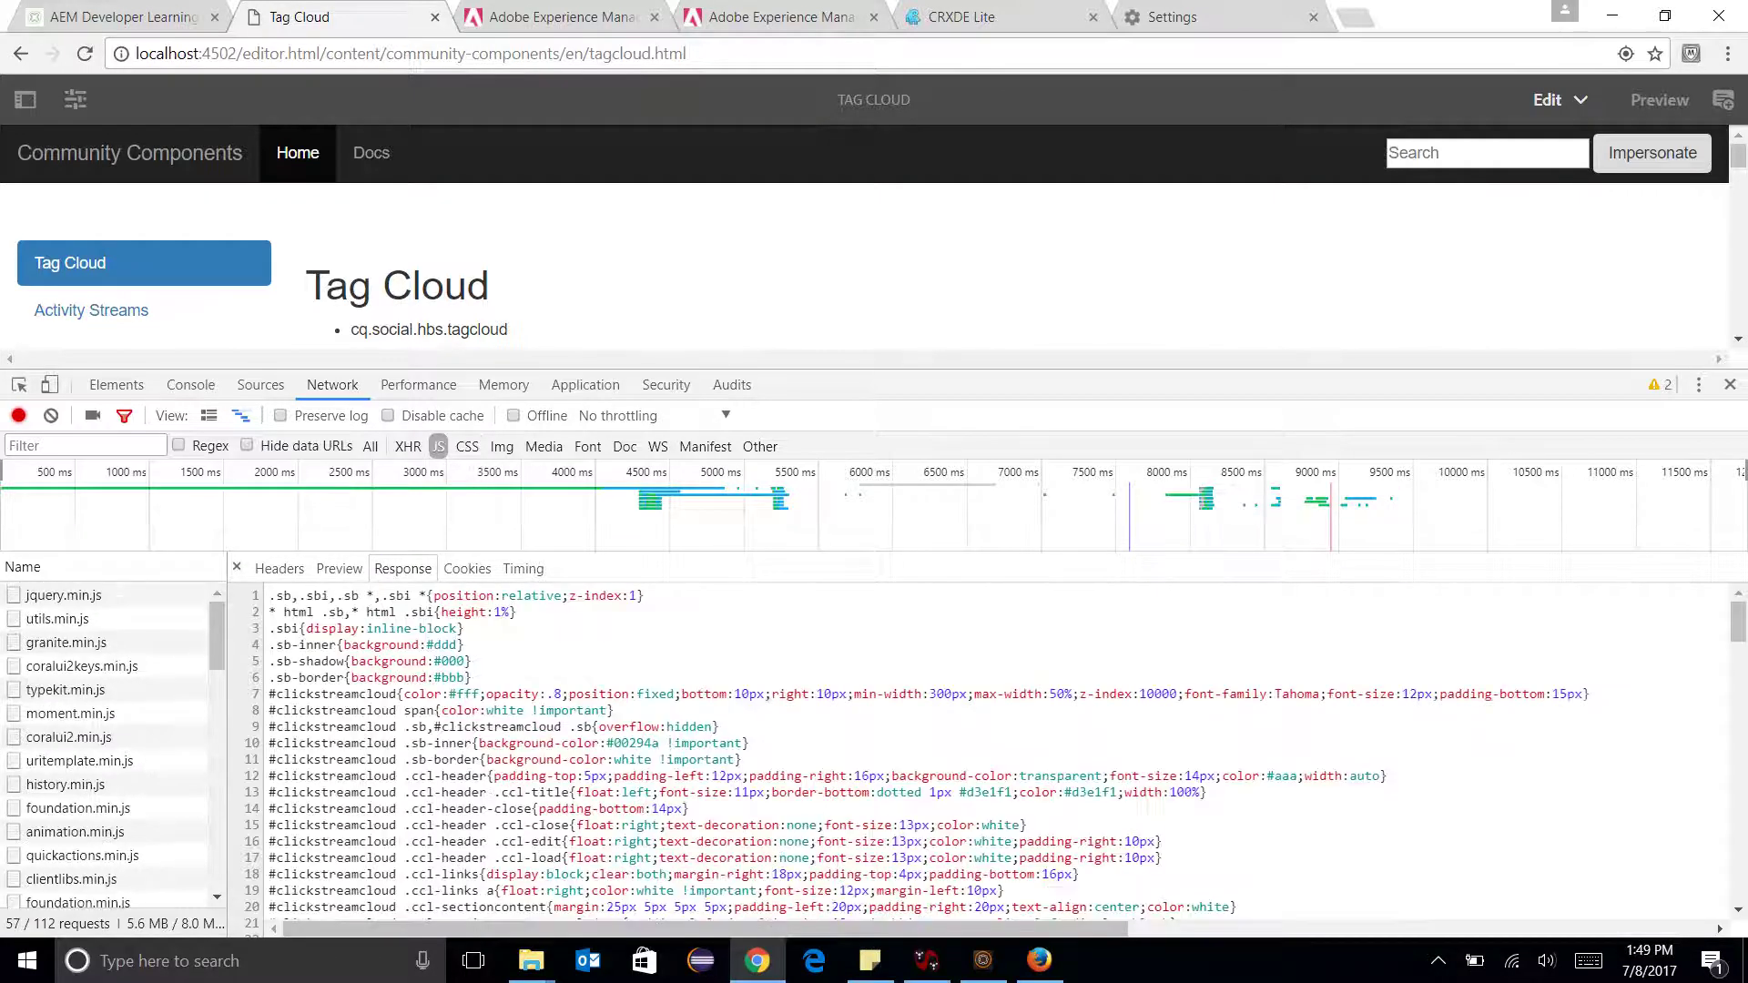
click(66, 643)
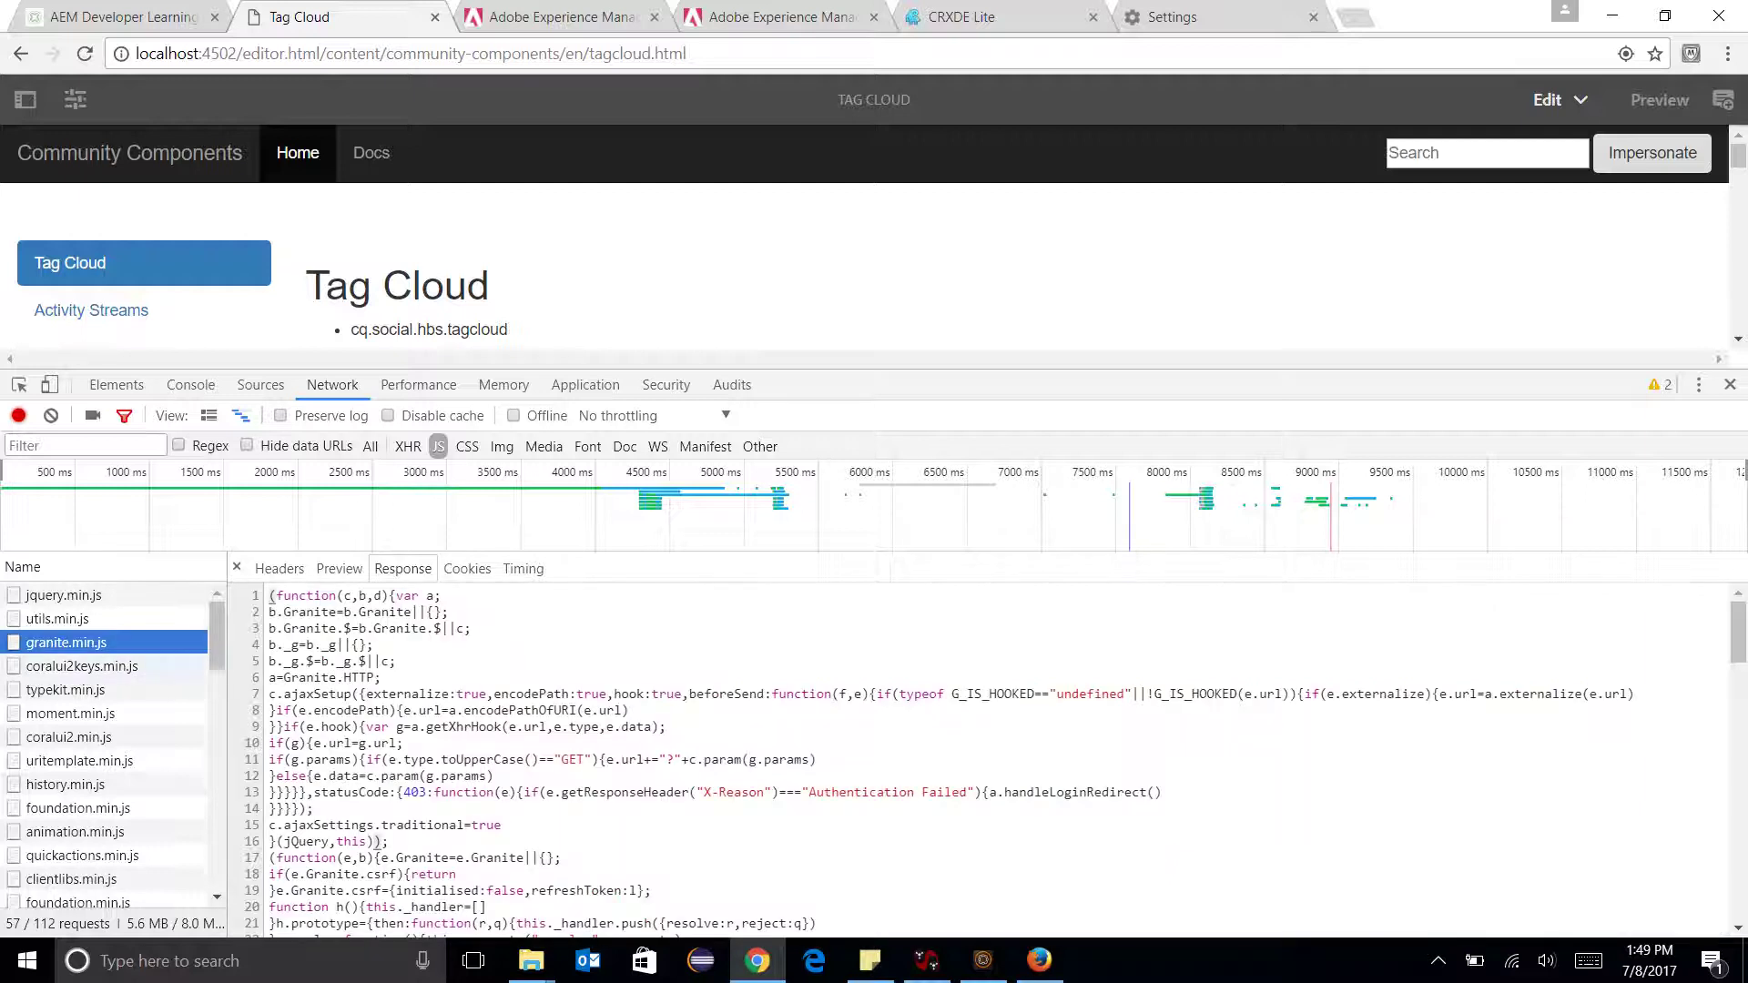
key(Down)
key(Down)
key(Down)
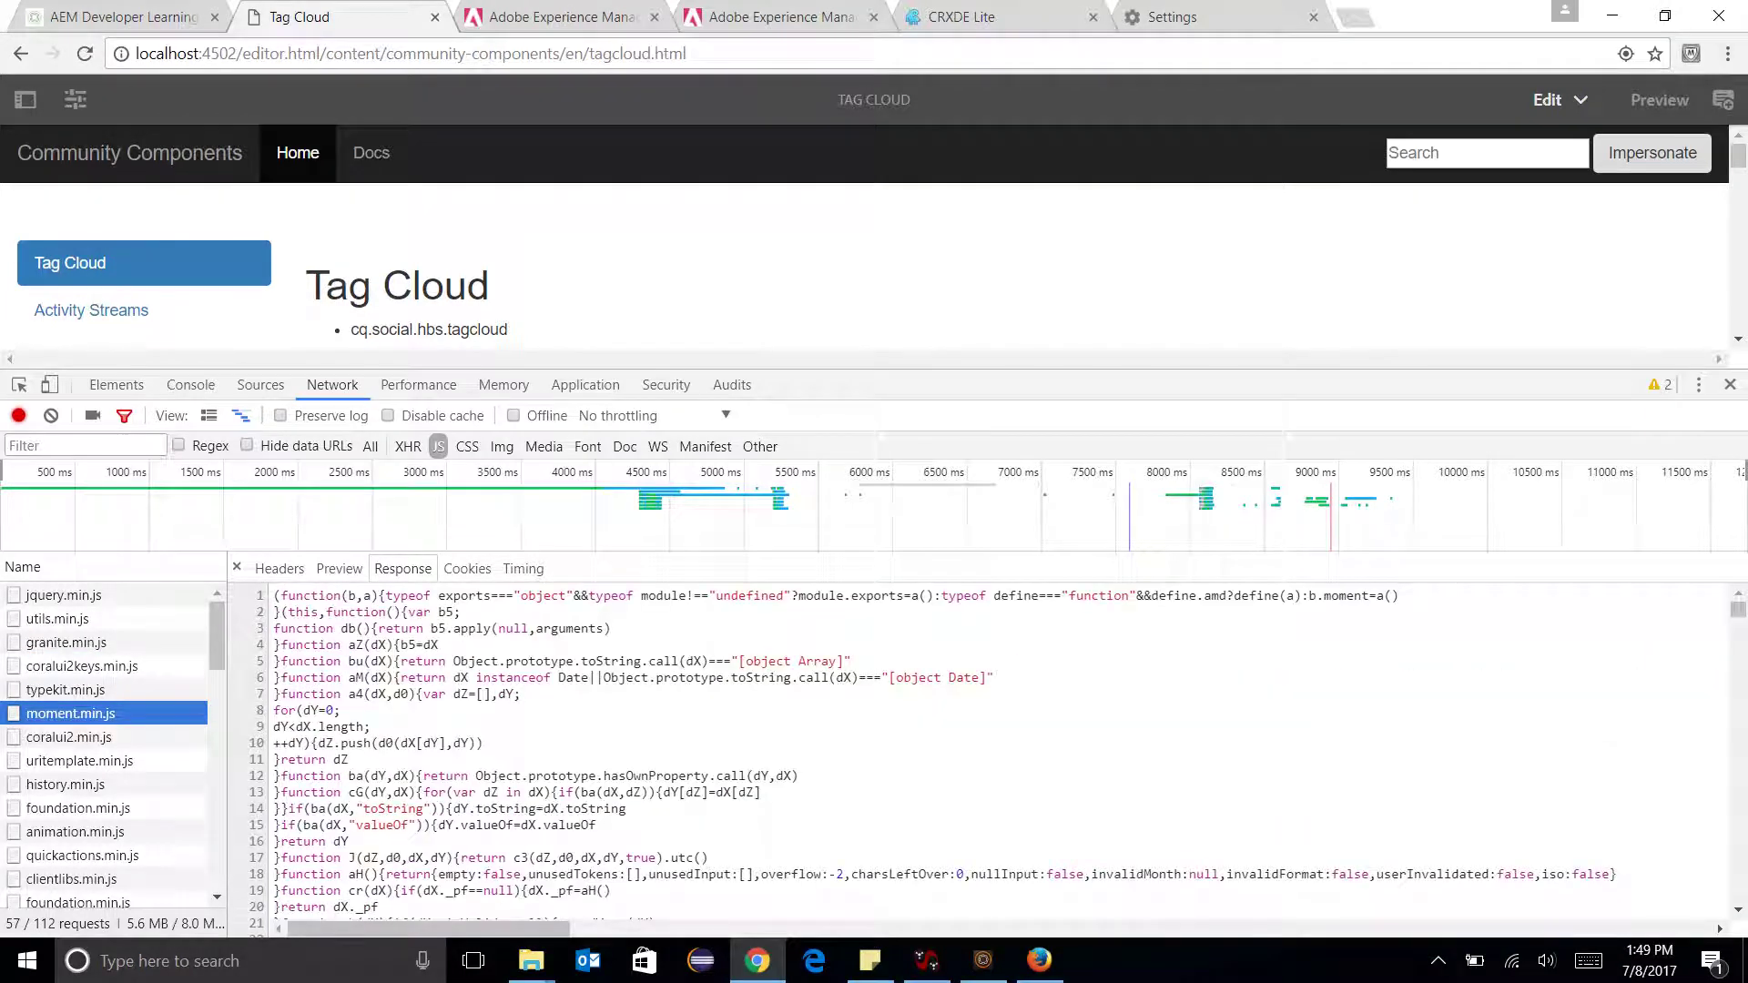
key(Tab)
click(75, 832)
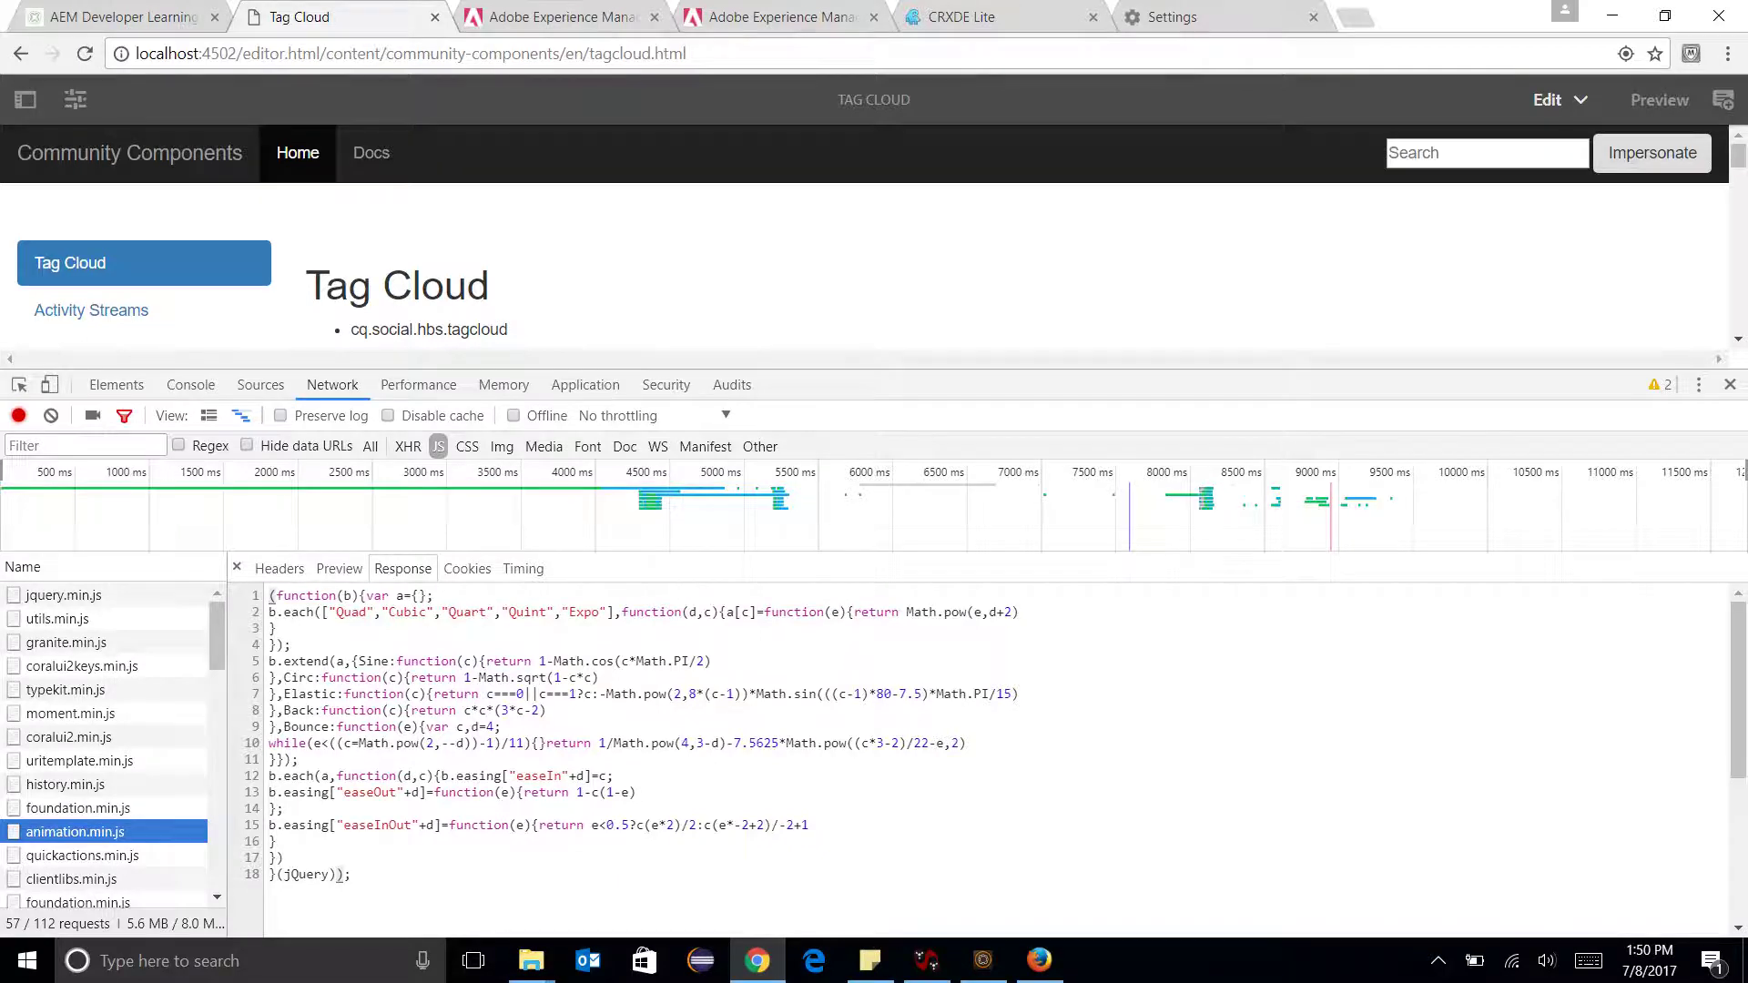
Find and reopen the Adobe Granite HTML Library Manager configuration and save it again.
click(601, 16)
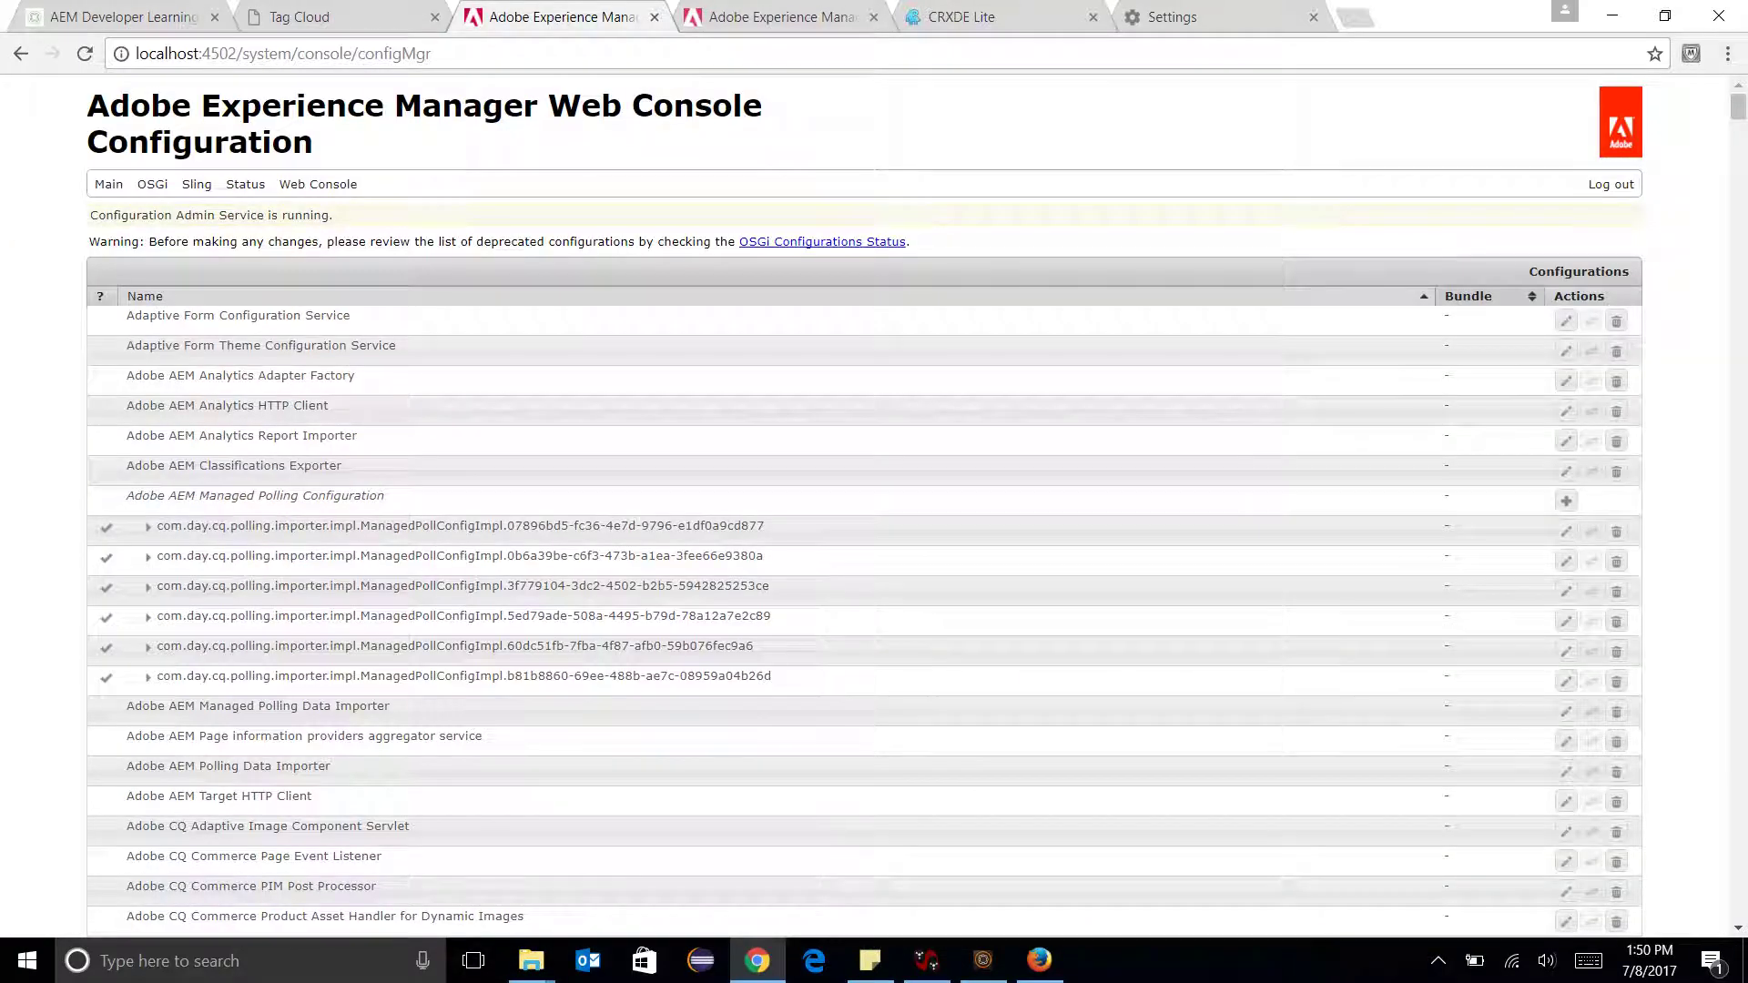
key(ctrl+f)
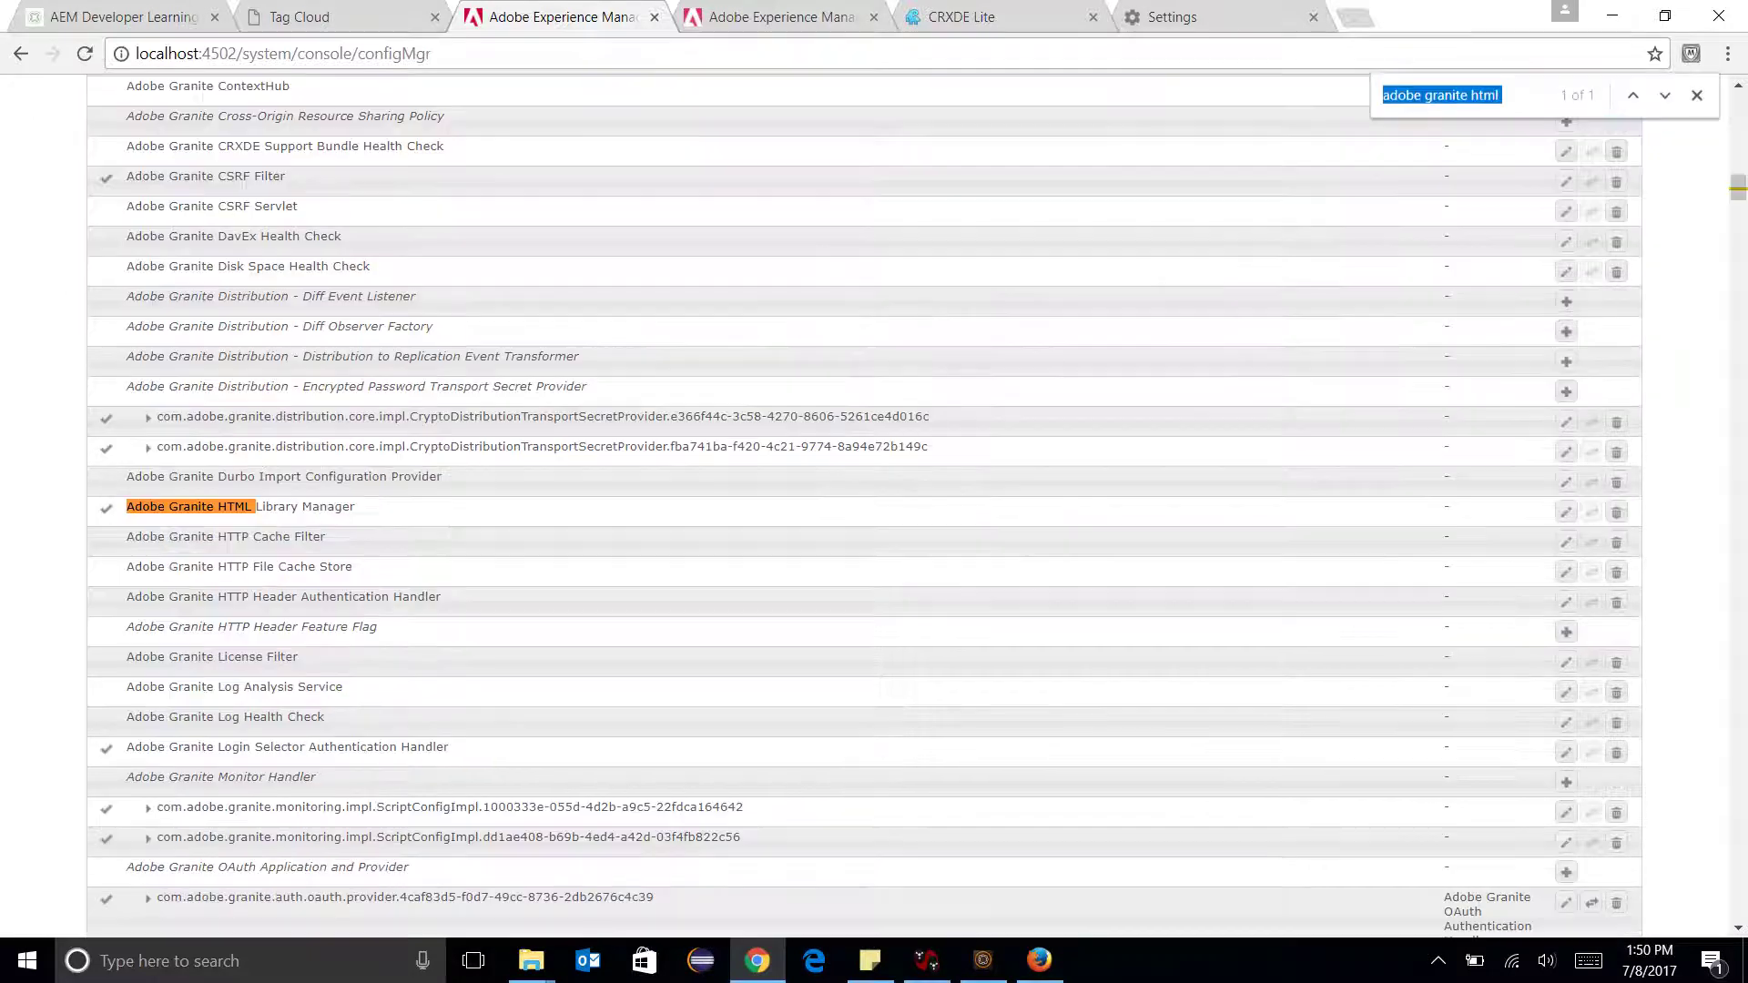
click(240, 507)
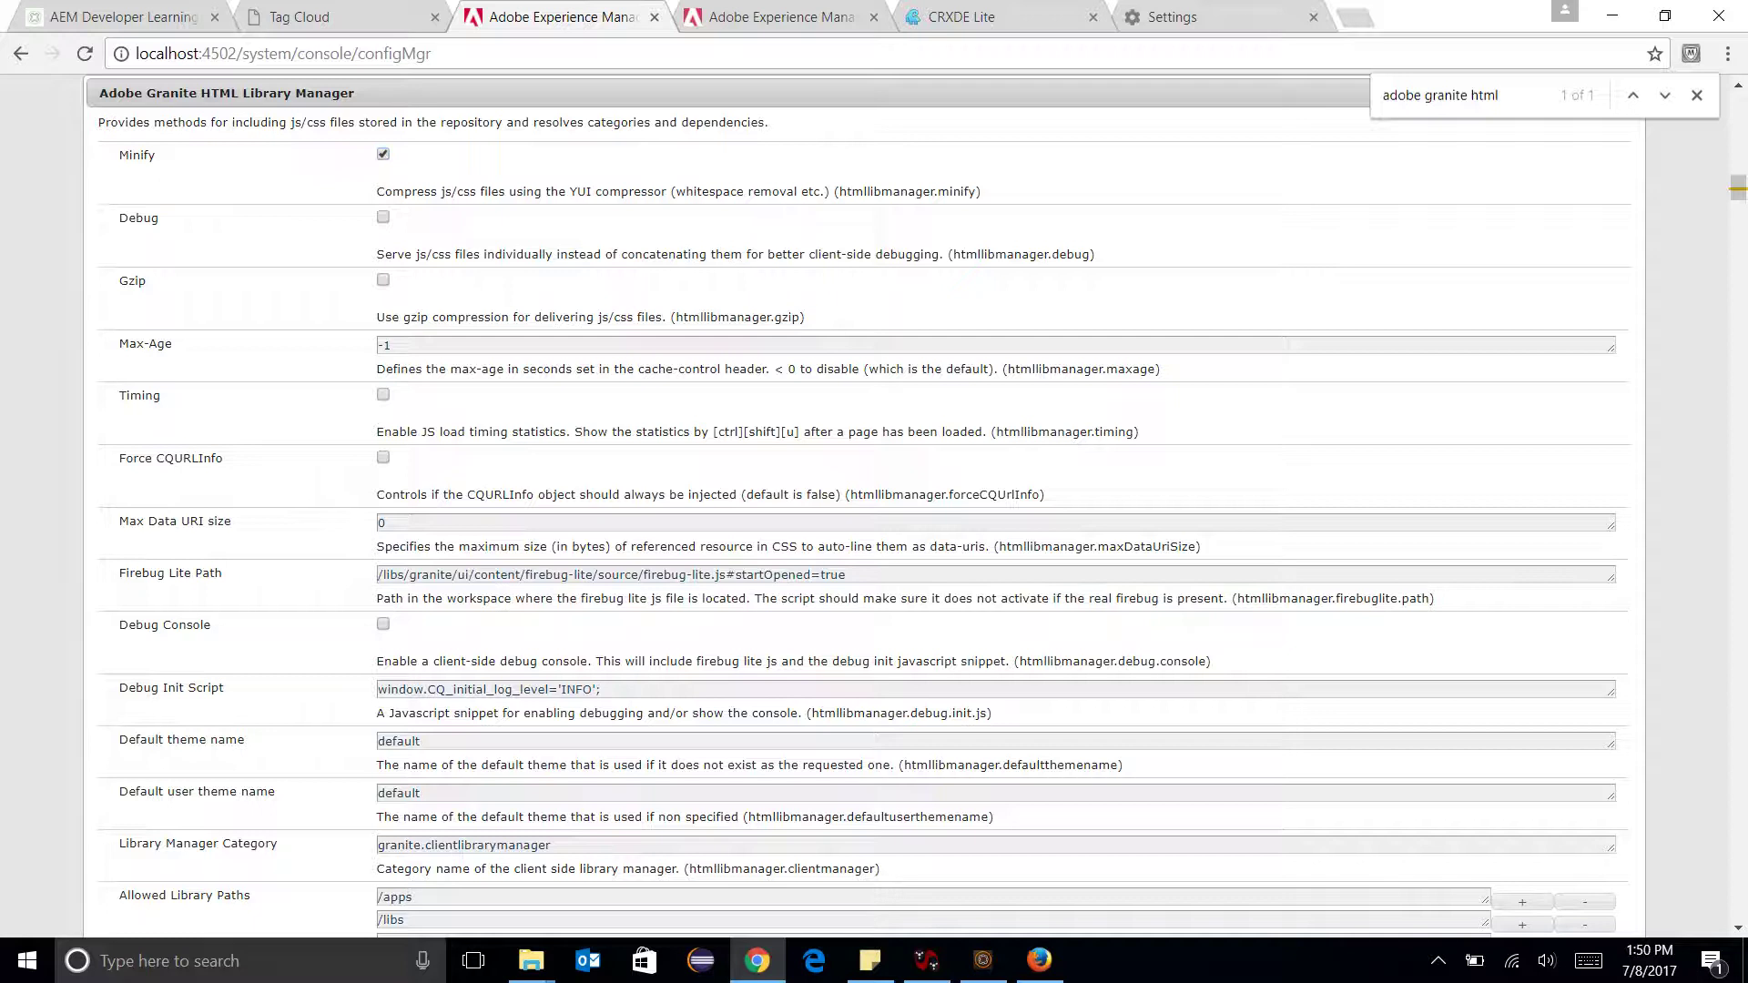
scroll(856, 509, down, 13)
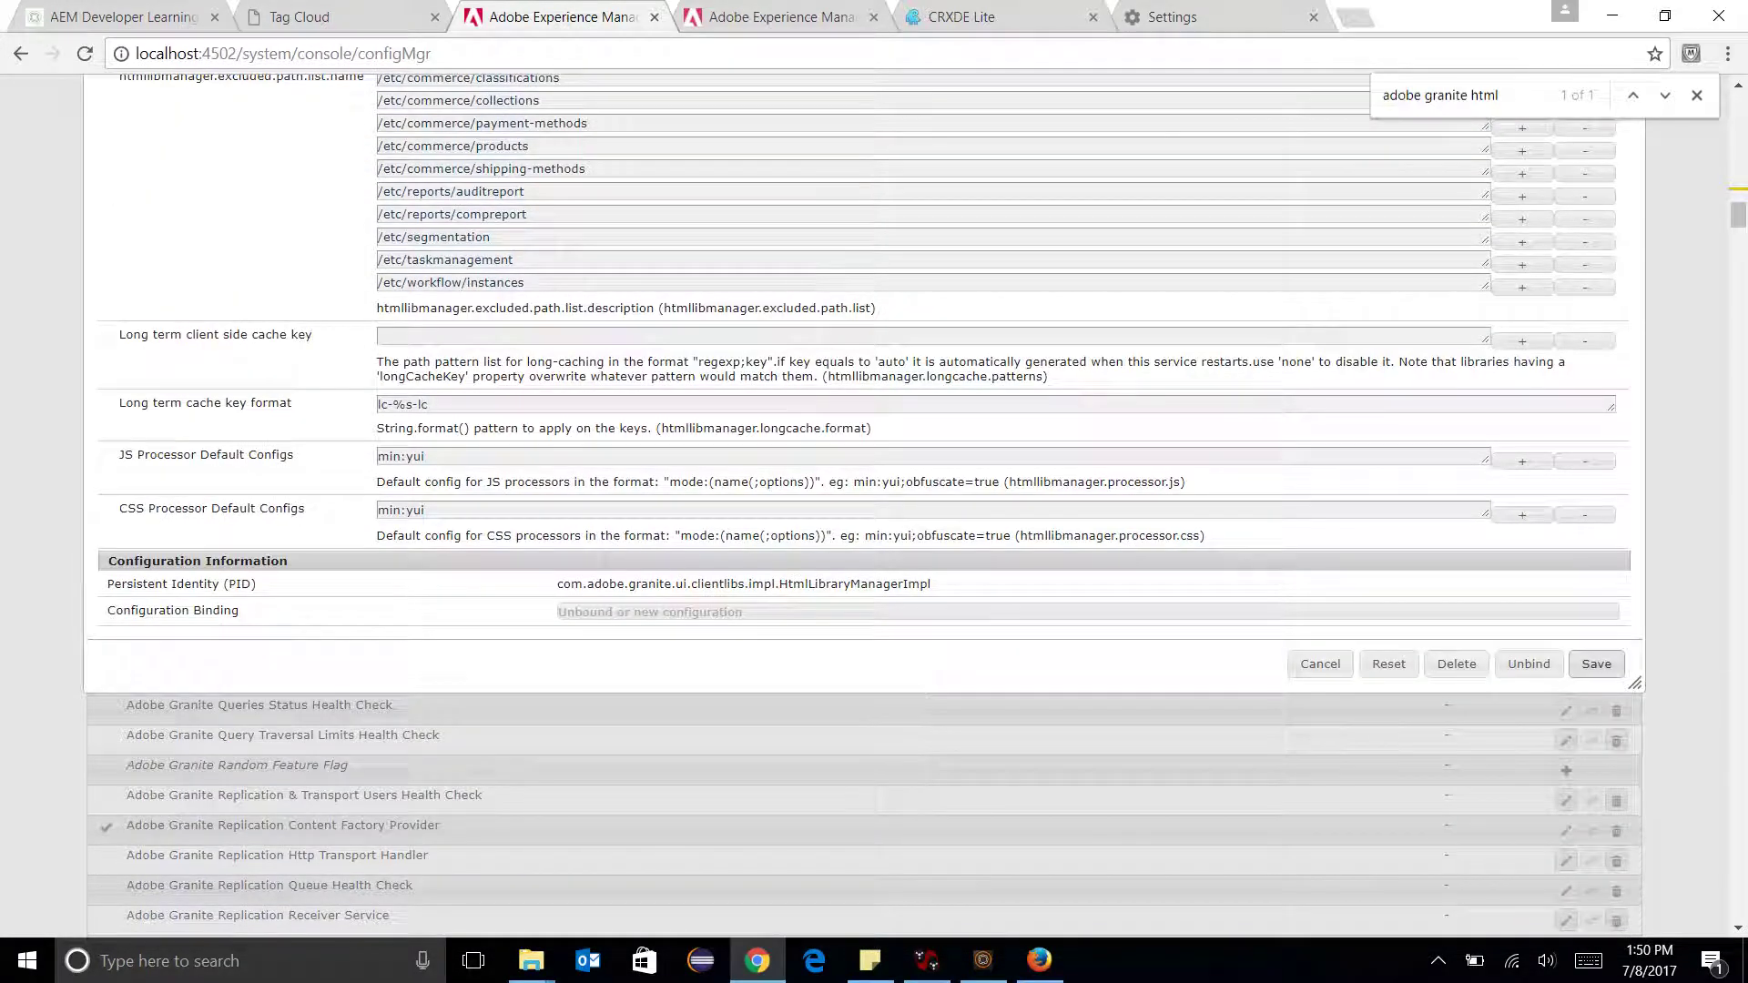
click(1596, 664)
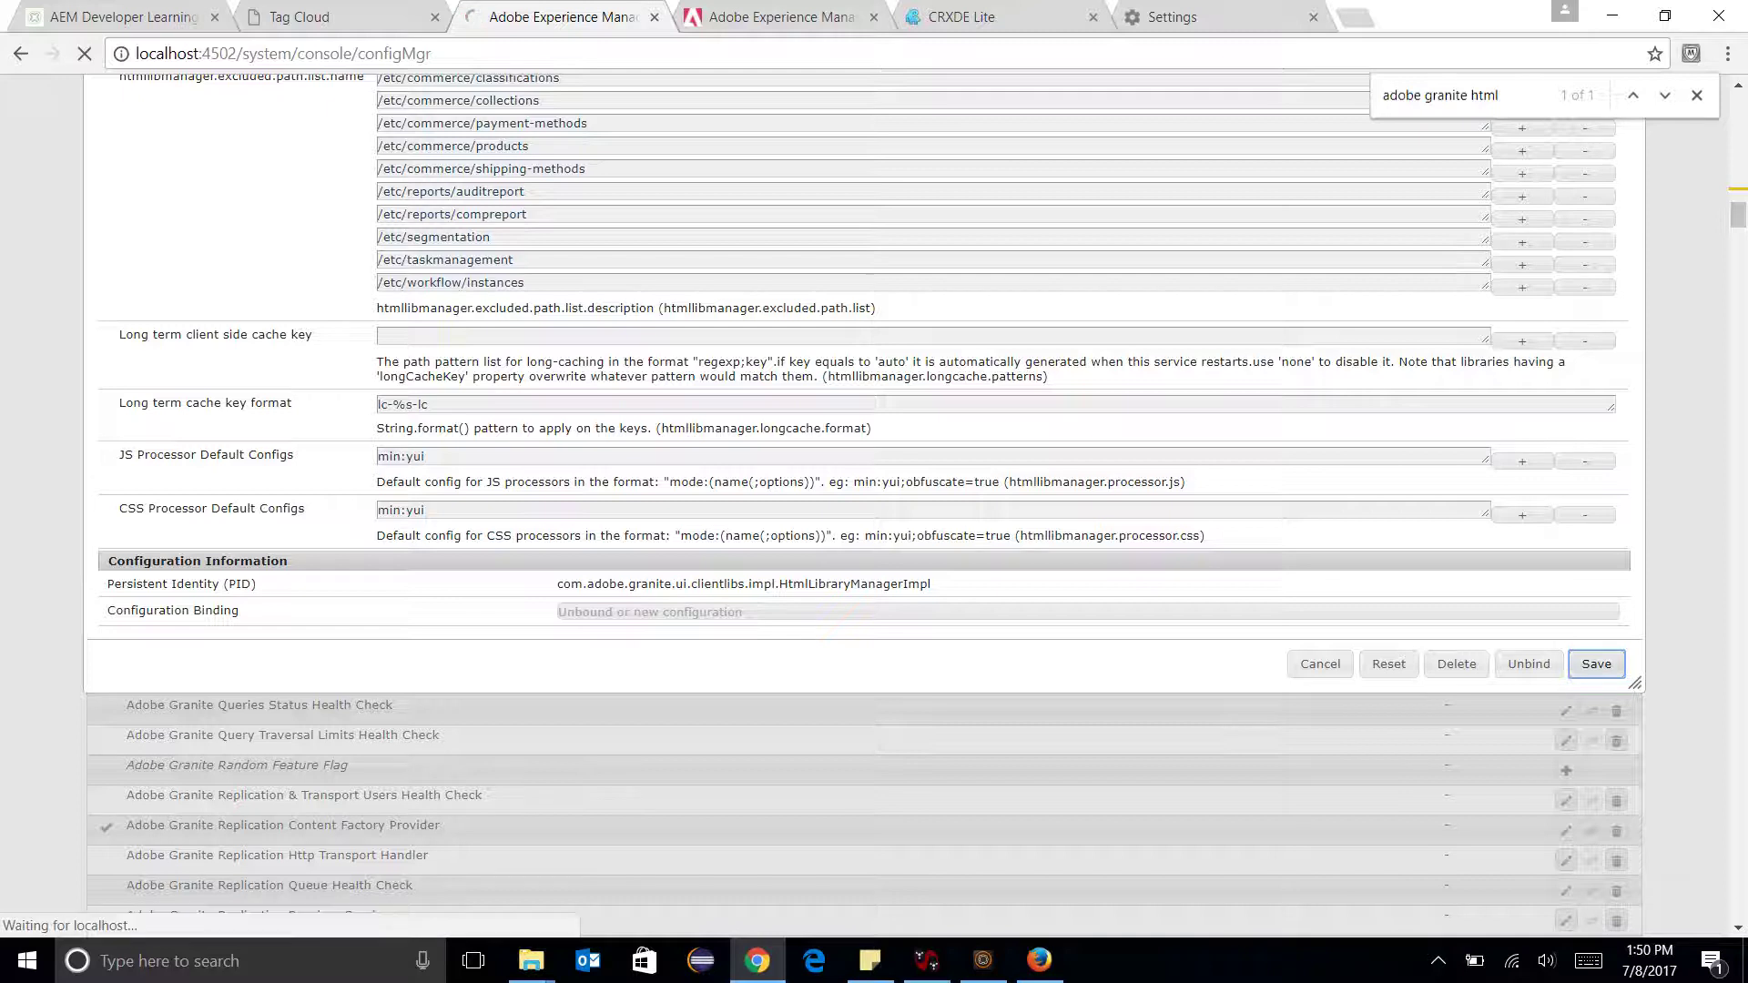
Stop and restart the Adobe Granite UI Clientlibs bundle in the Bundles console.
click(781, 18)
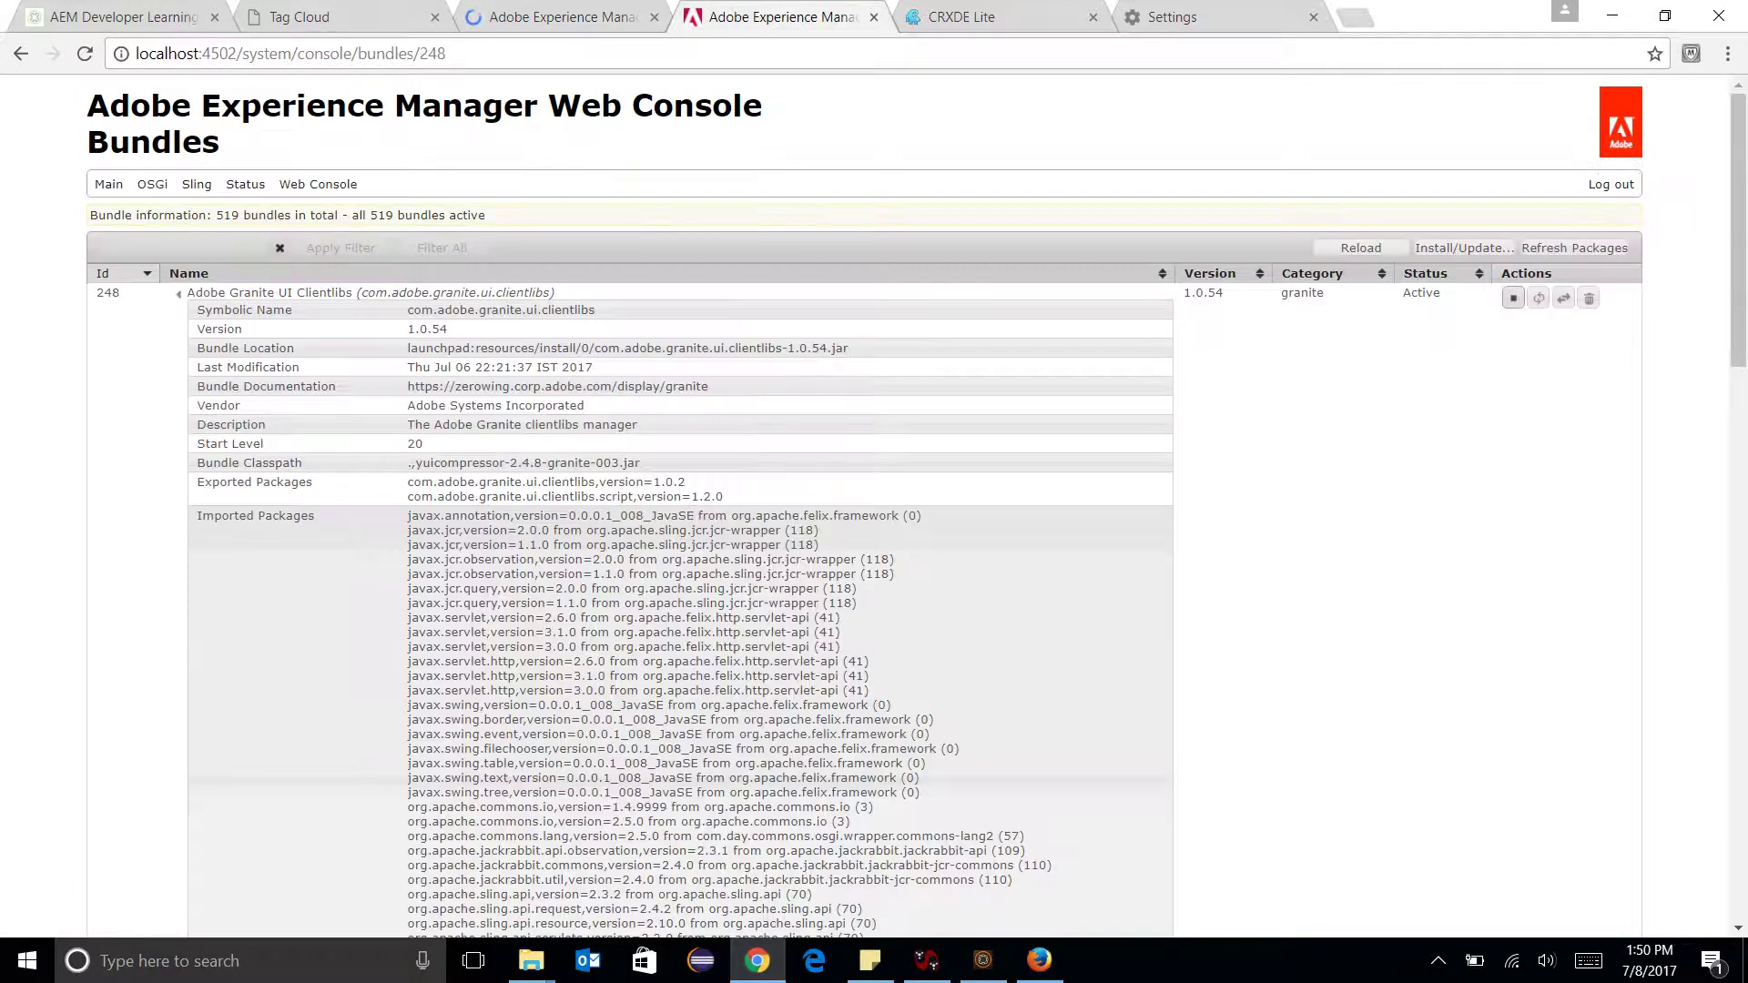
click(1511, 297)
click(1513, 298)
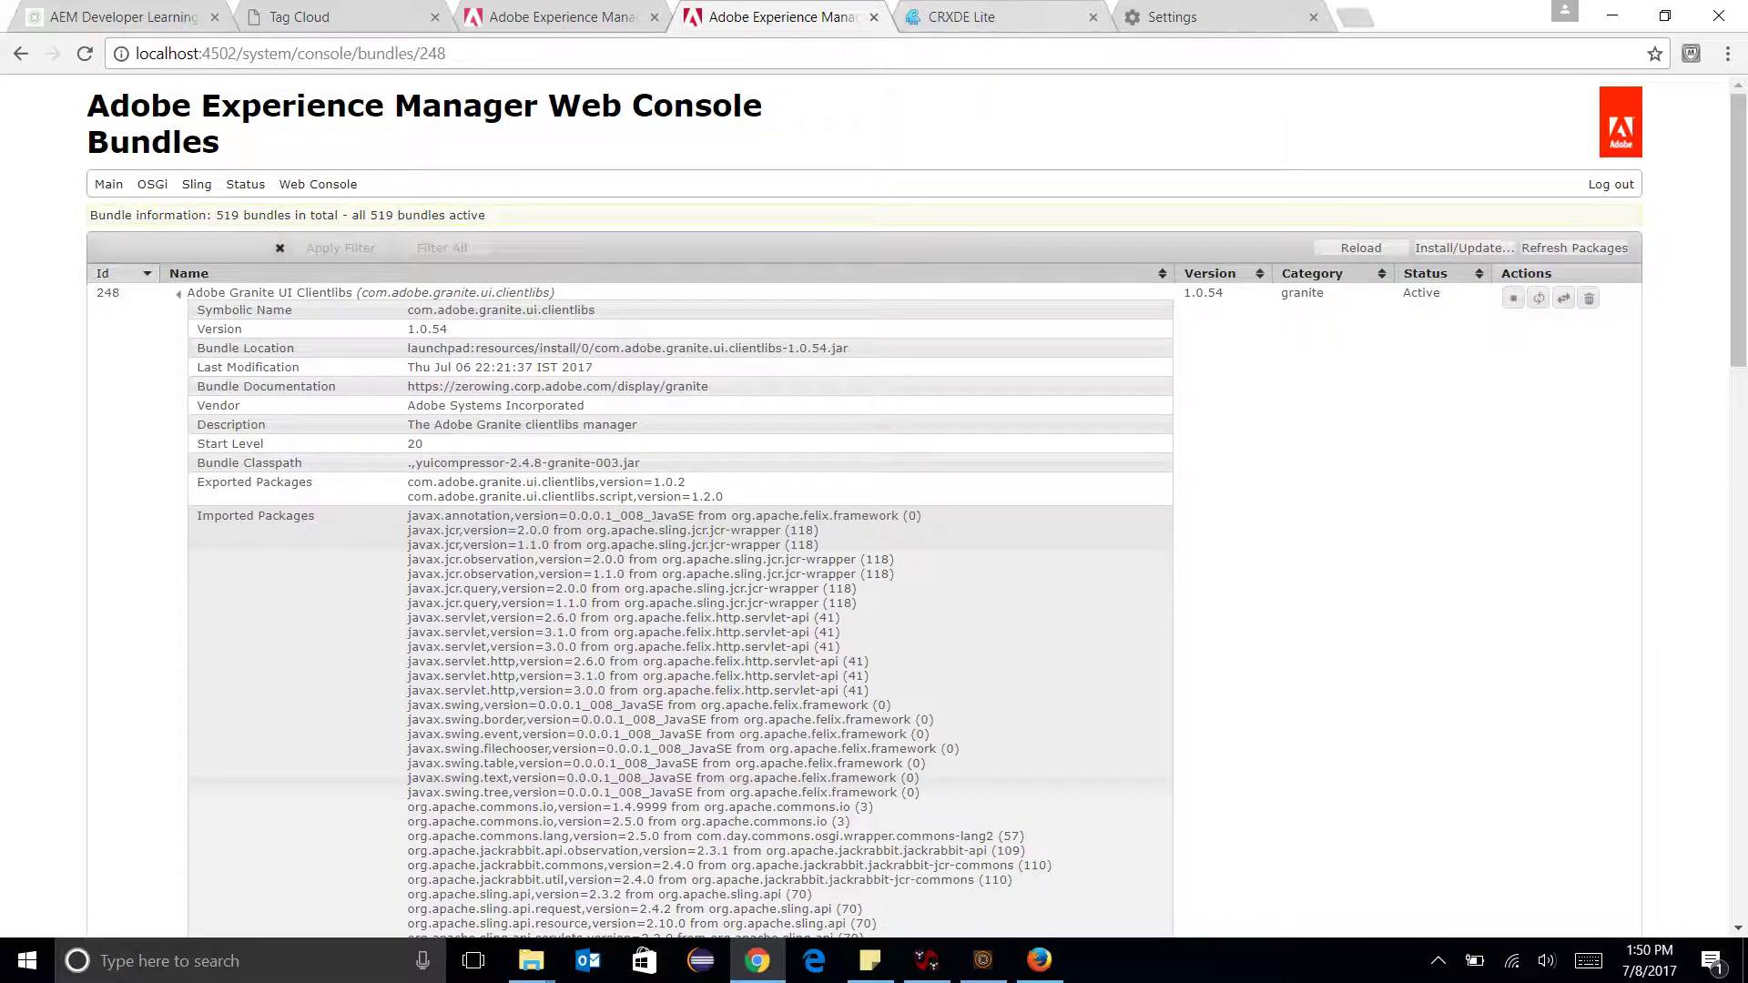
In CRXDE Lite, set the clientlib categories value in test.html to 'clientlibs2' and save the file.
key(ctrl+Tab)
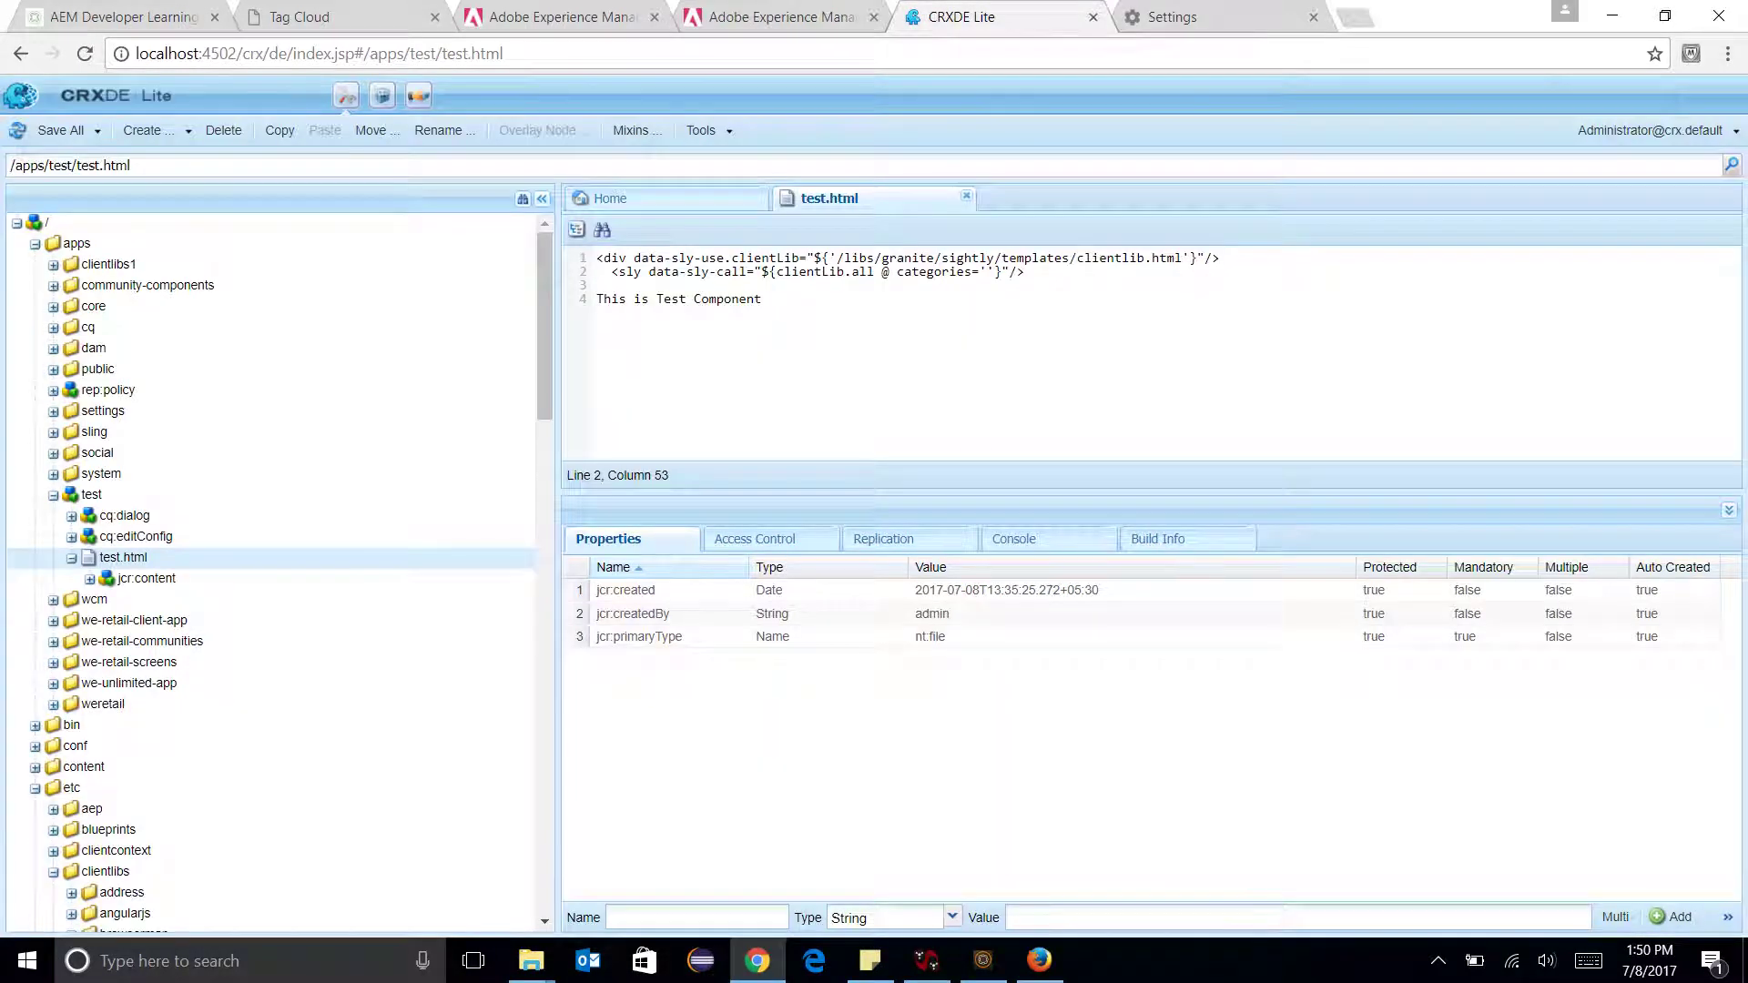
text(clientlibs)
key(ctrl+s)
text(2)
key(ctrl+s)
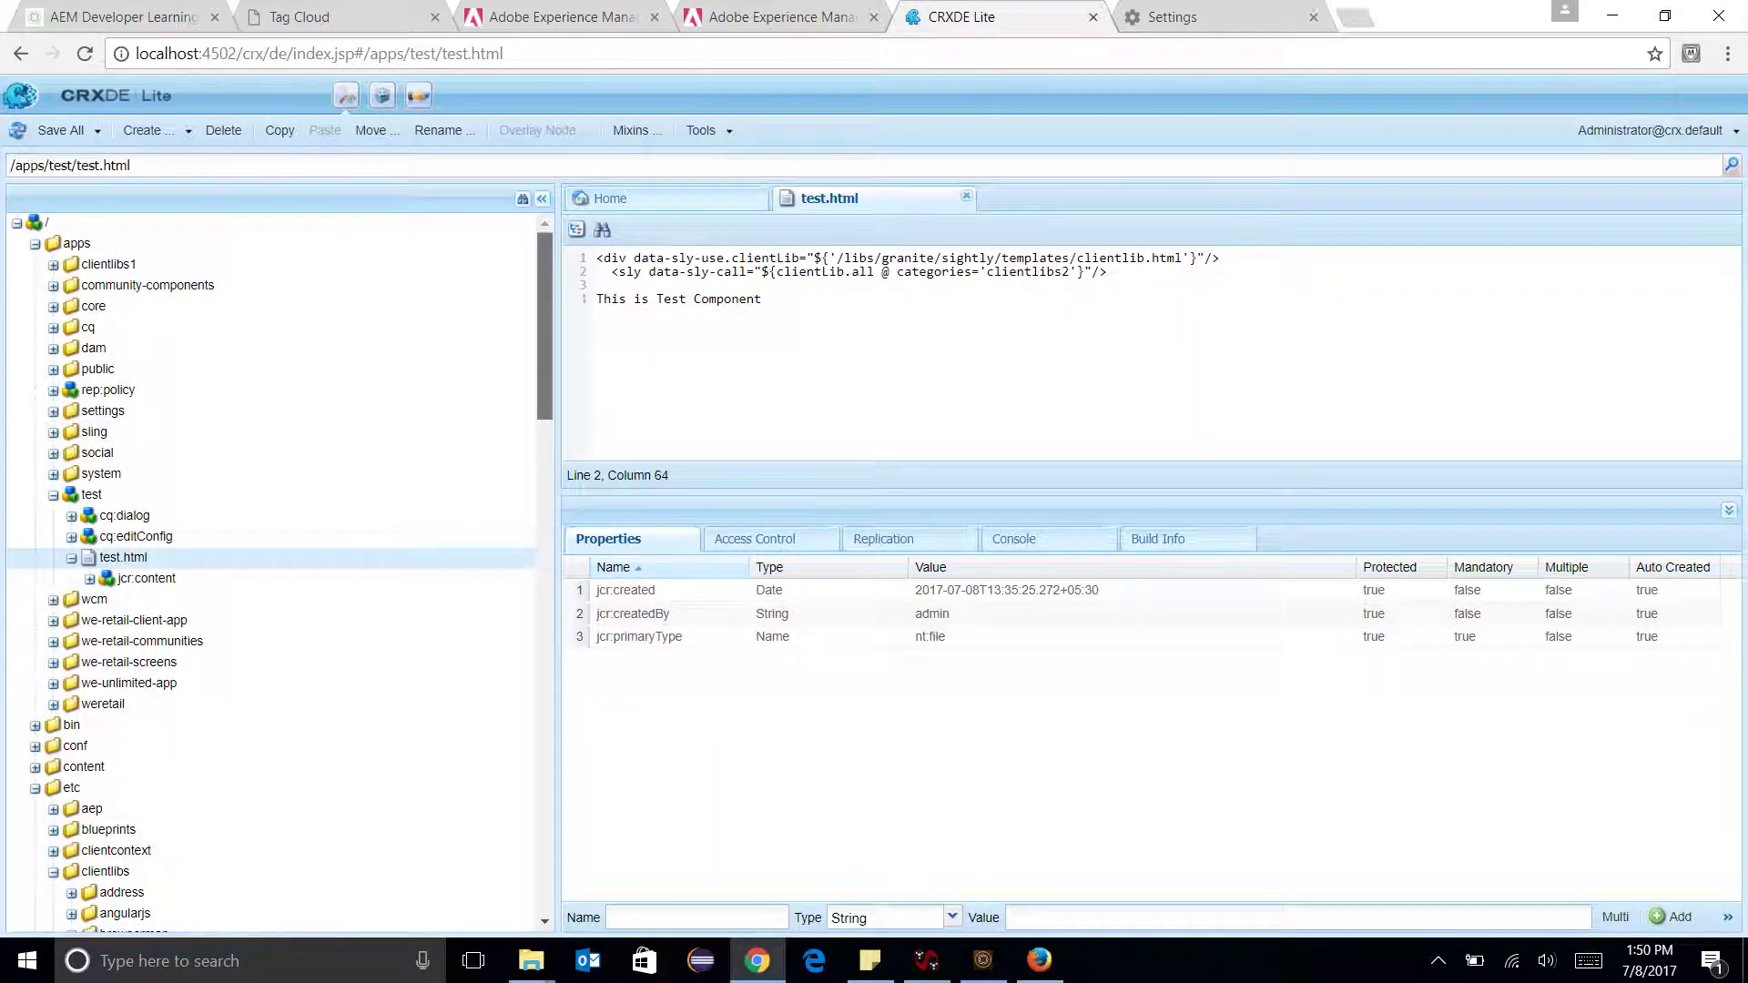
Locate the clientlibs2 folder under /etc/clientlibs in the repository and examine its categories and embed properties.
scroll(273, 574, down, 14)
scroll(274, 574, down, 1)
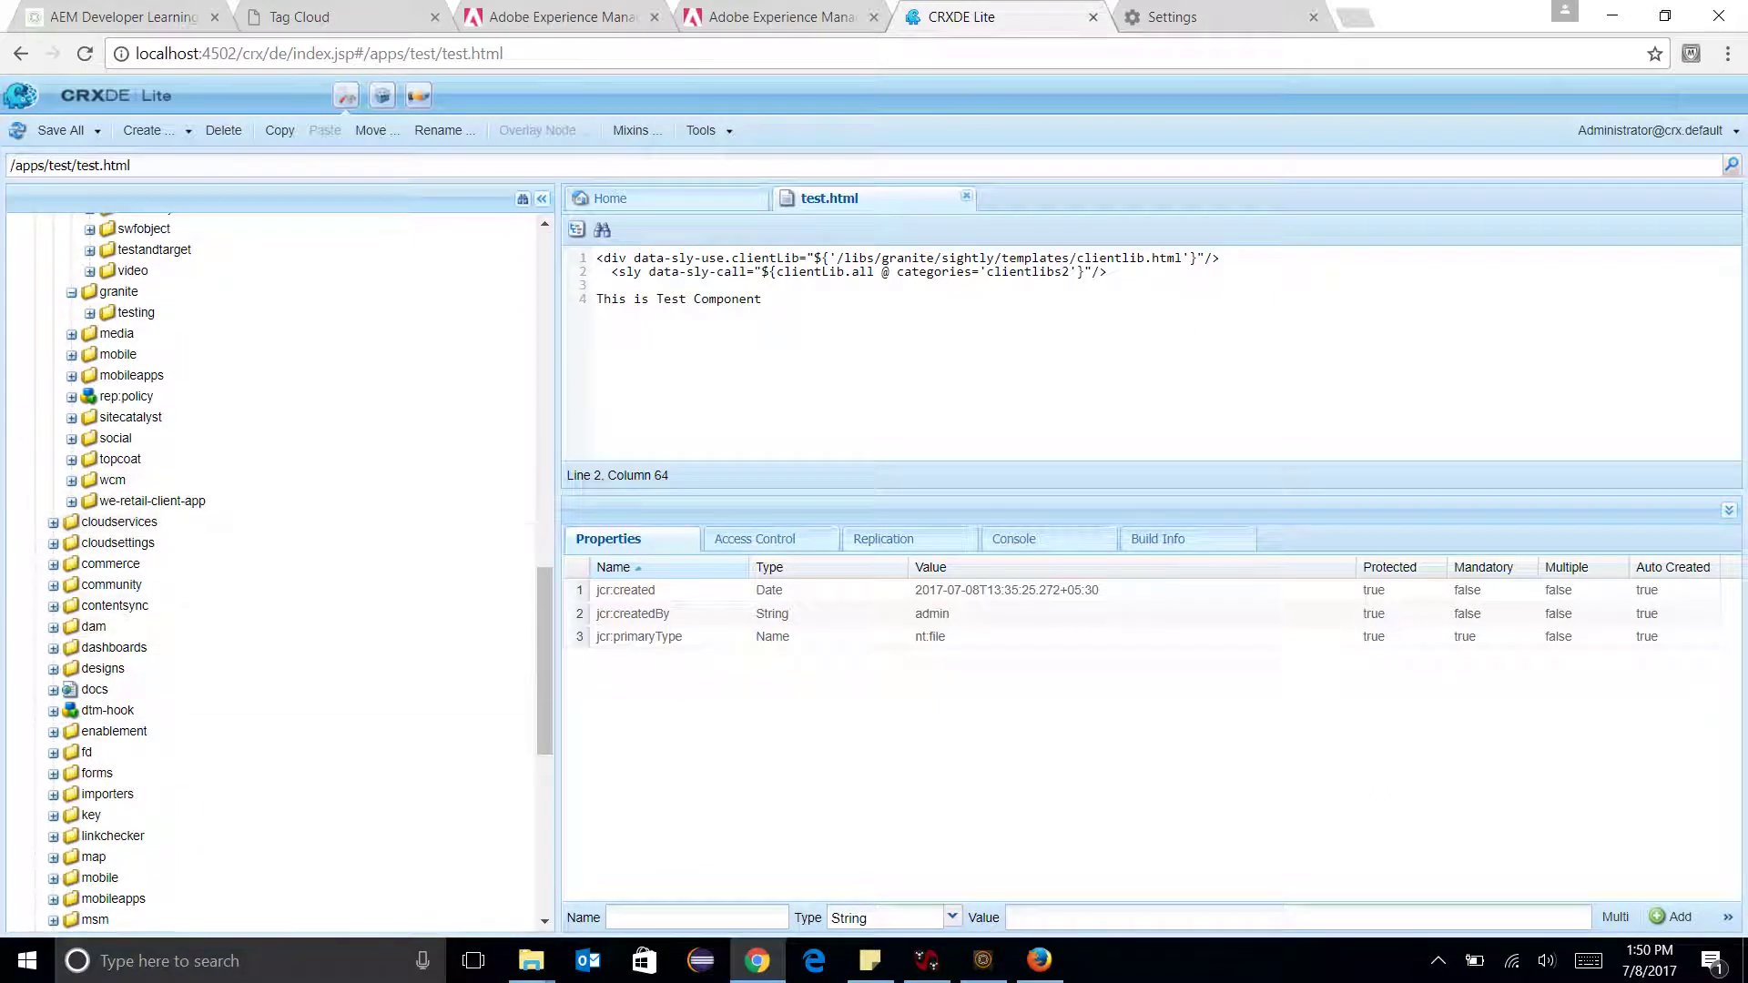
scroll(274, 573, up, 6)
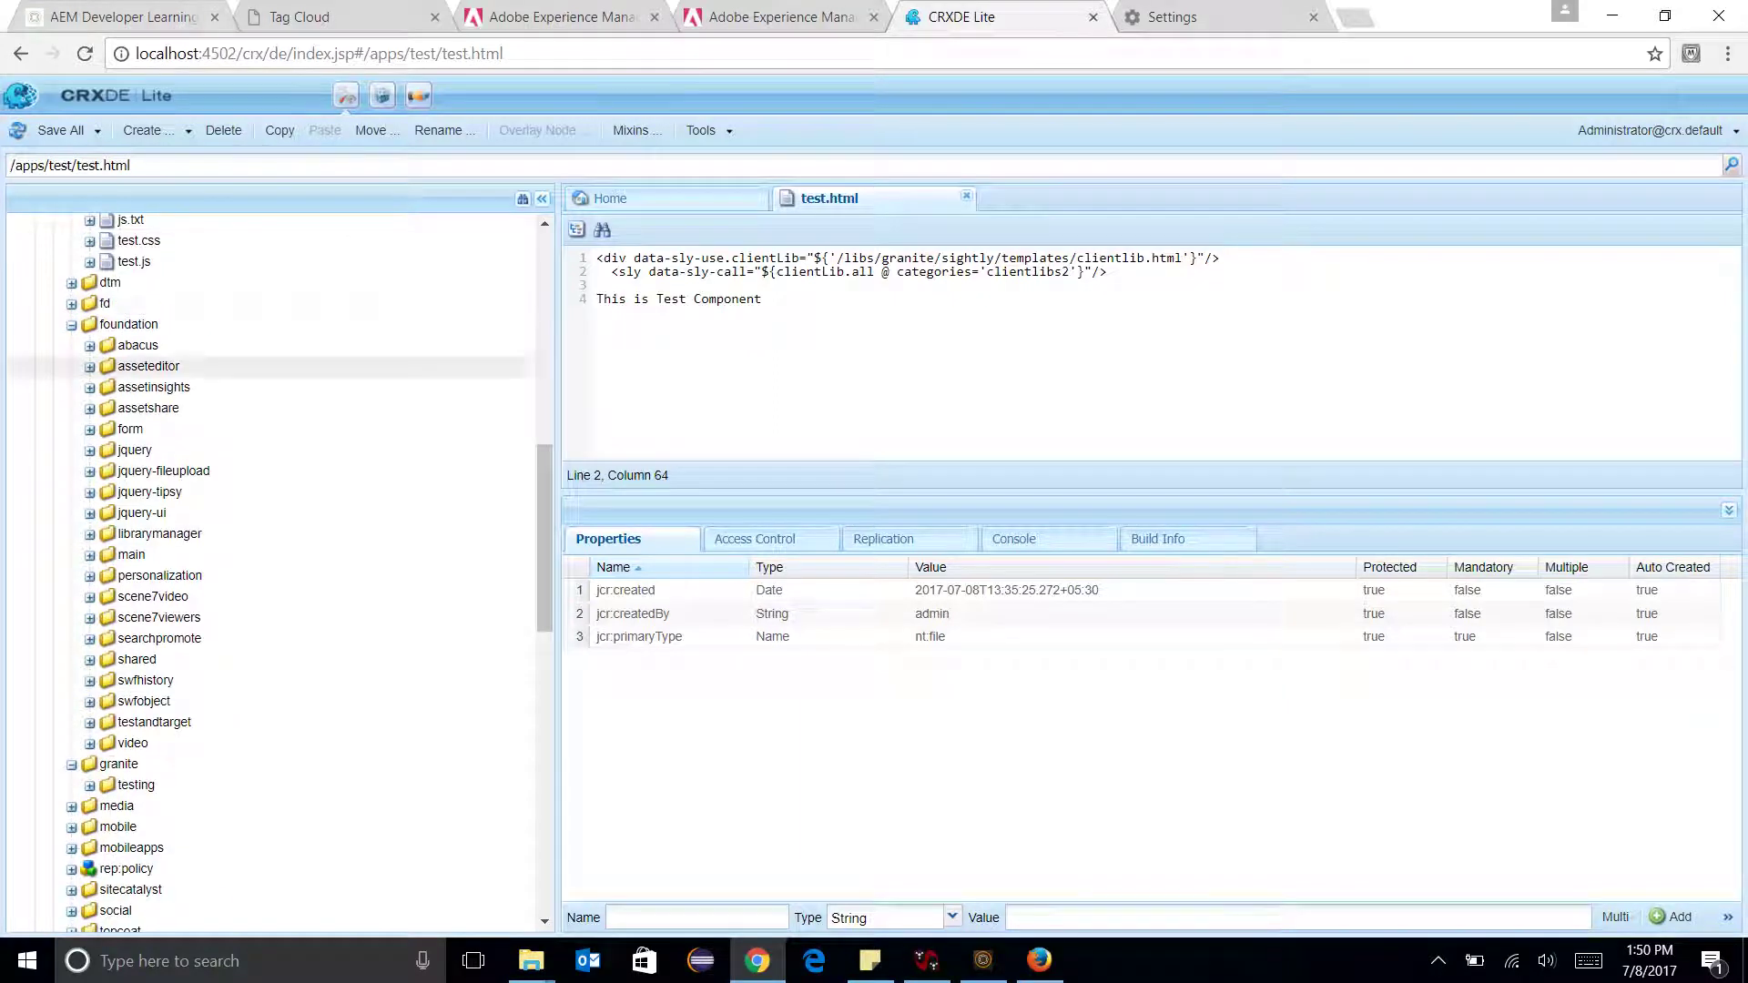
click(228, 166)
text(/etc)
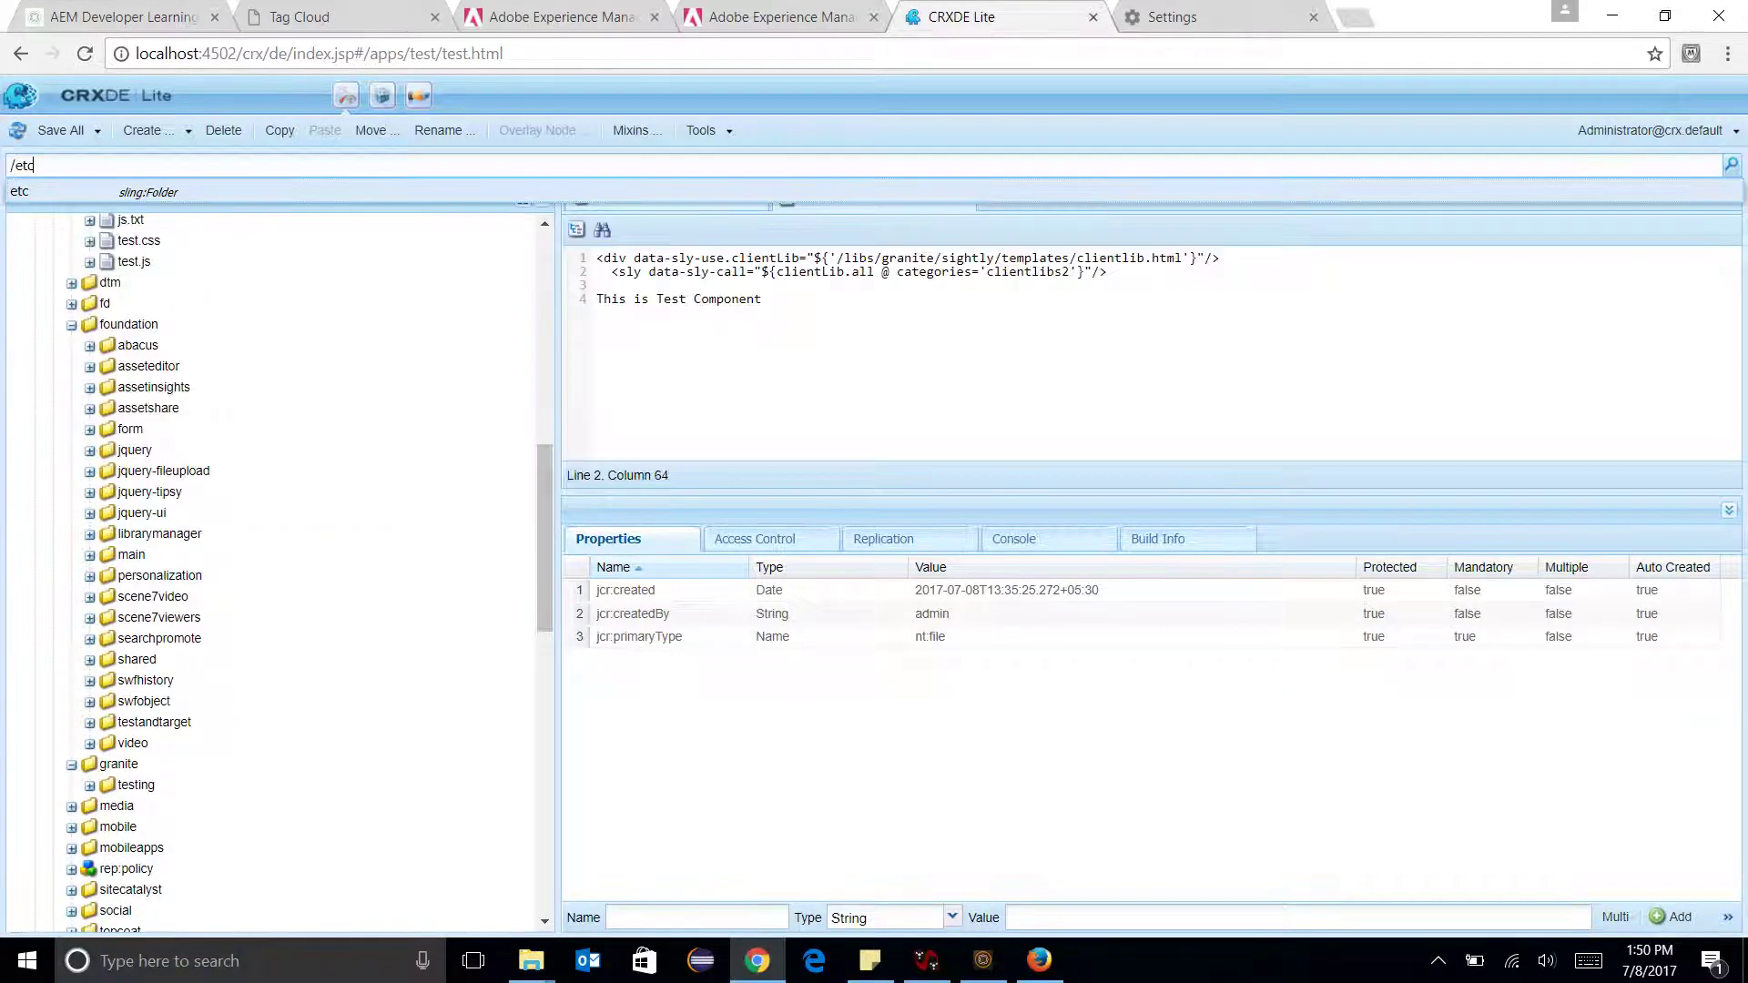
text(/c)
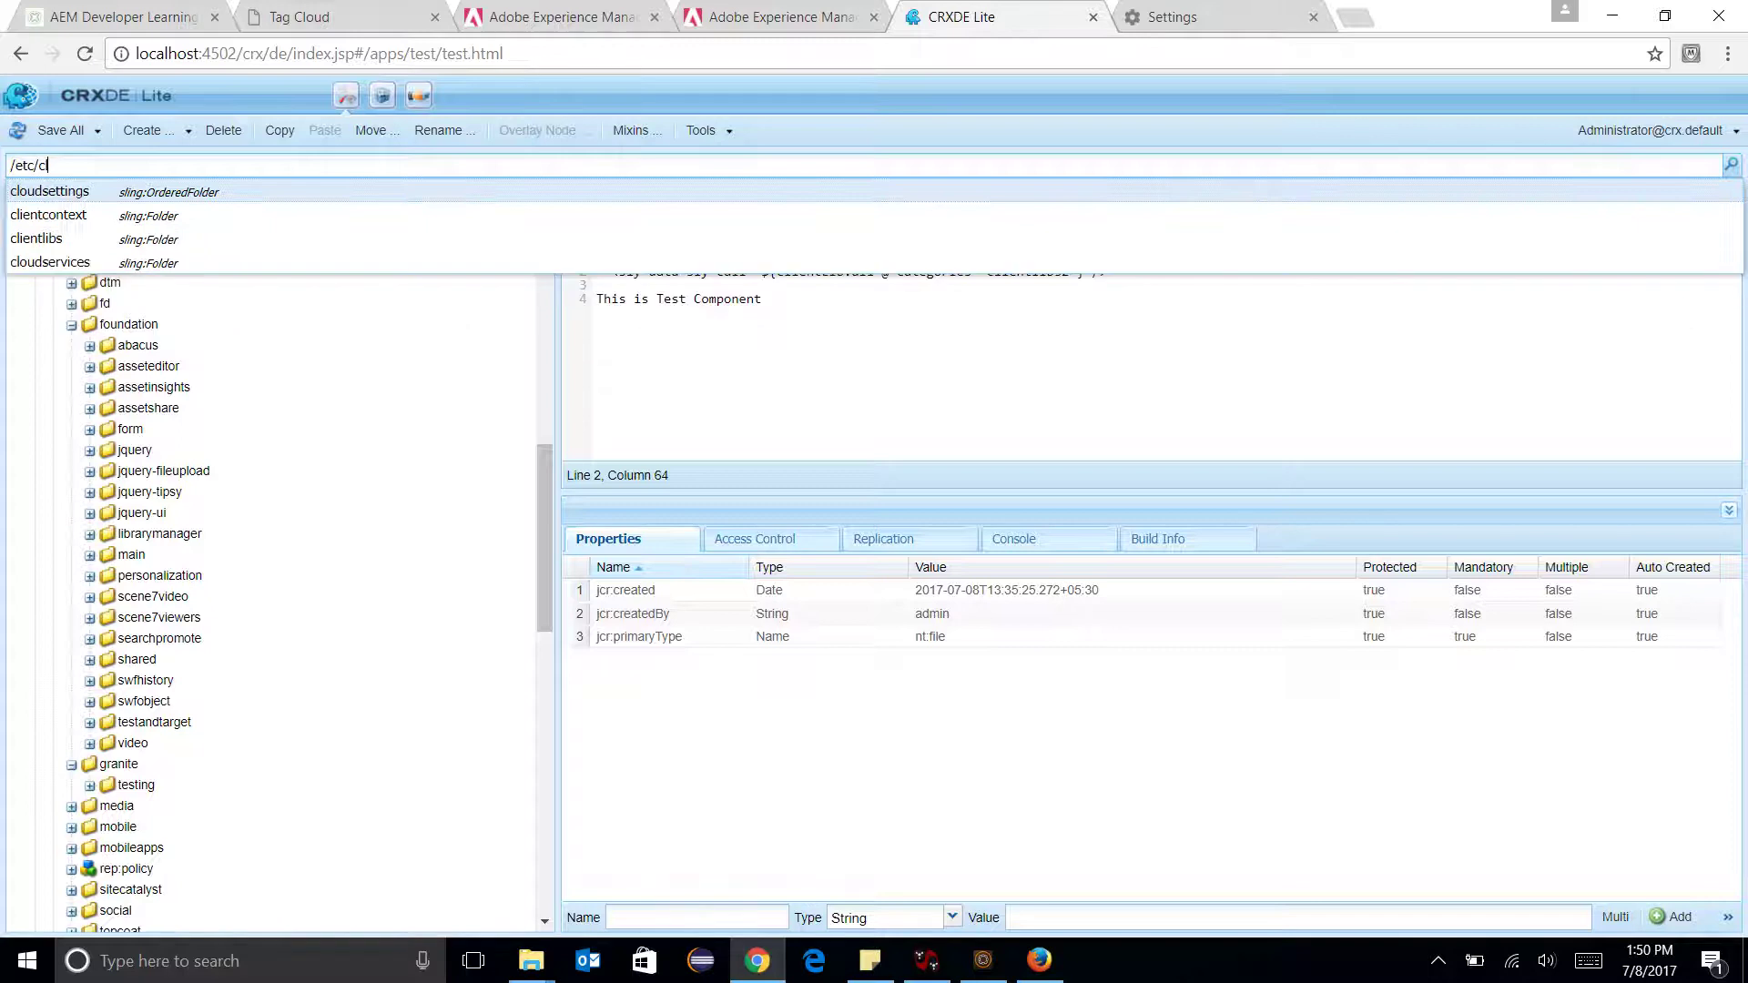
key(Down)
key(Down)
key(Return)
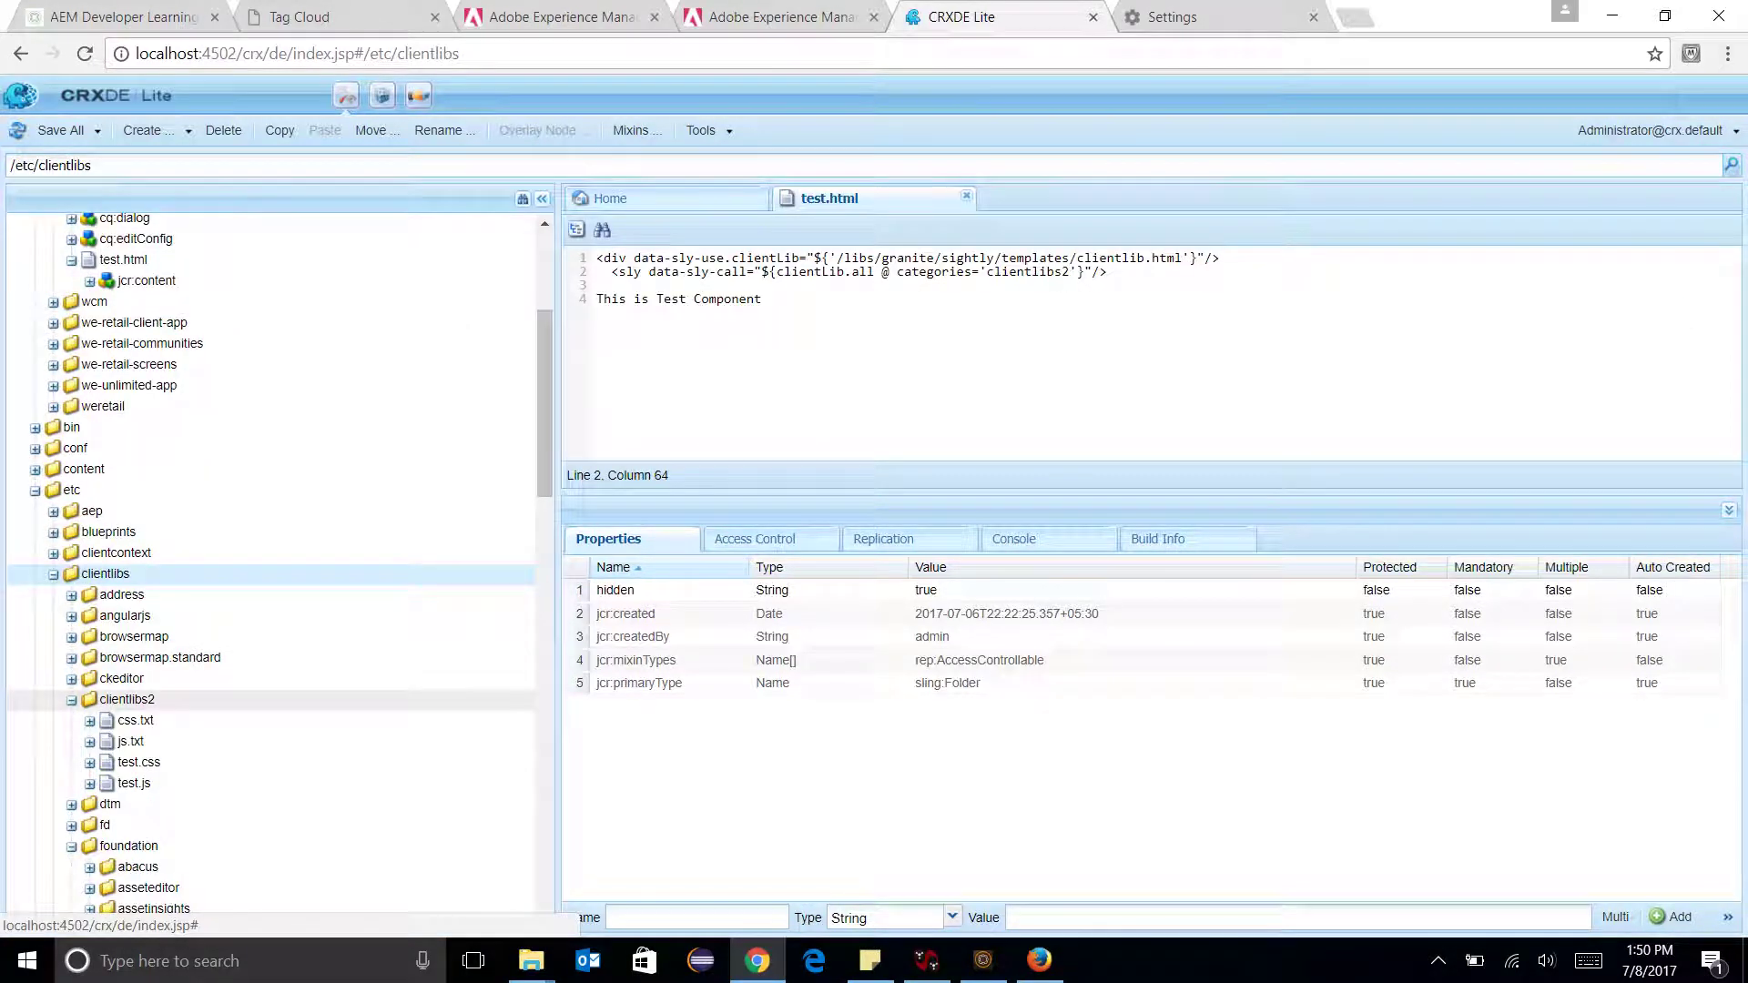
click(128, 700)
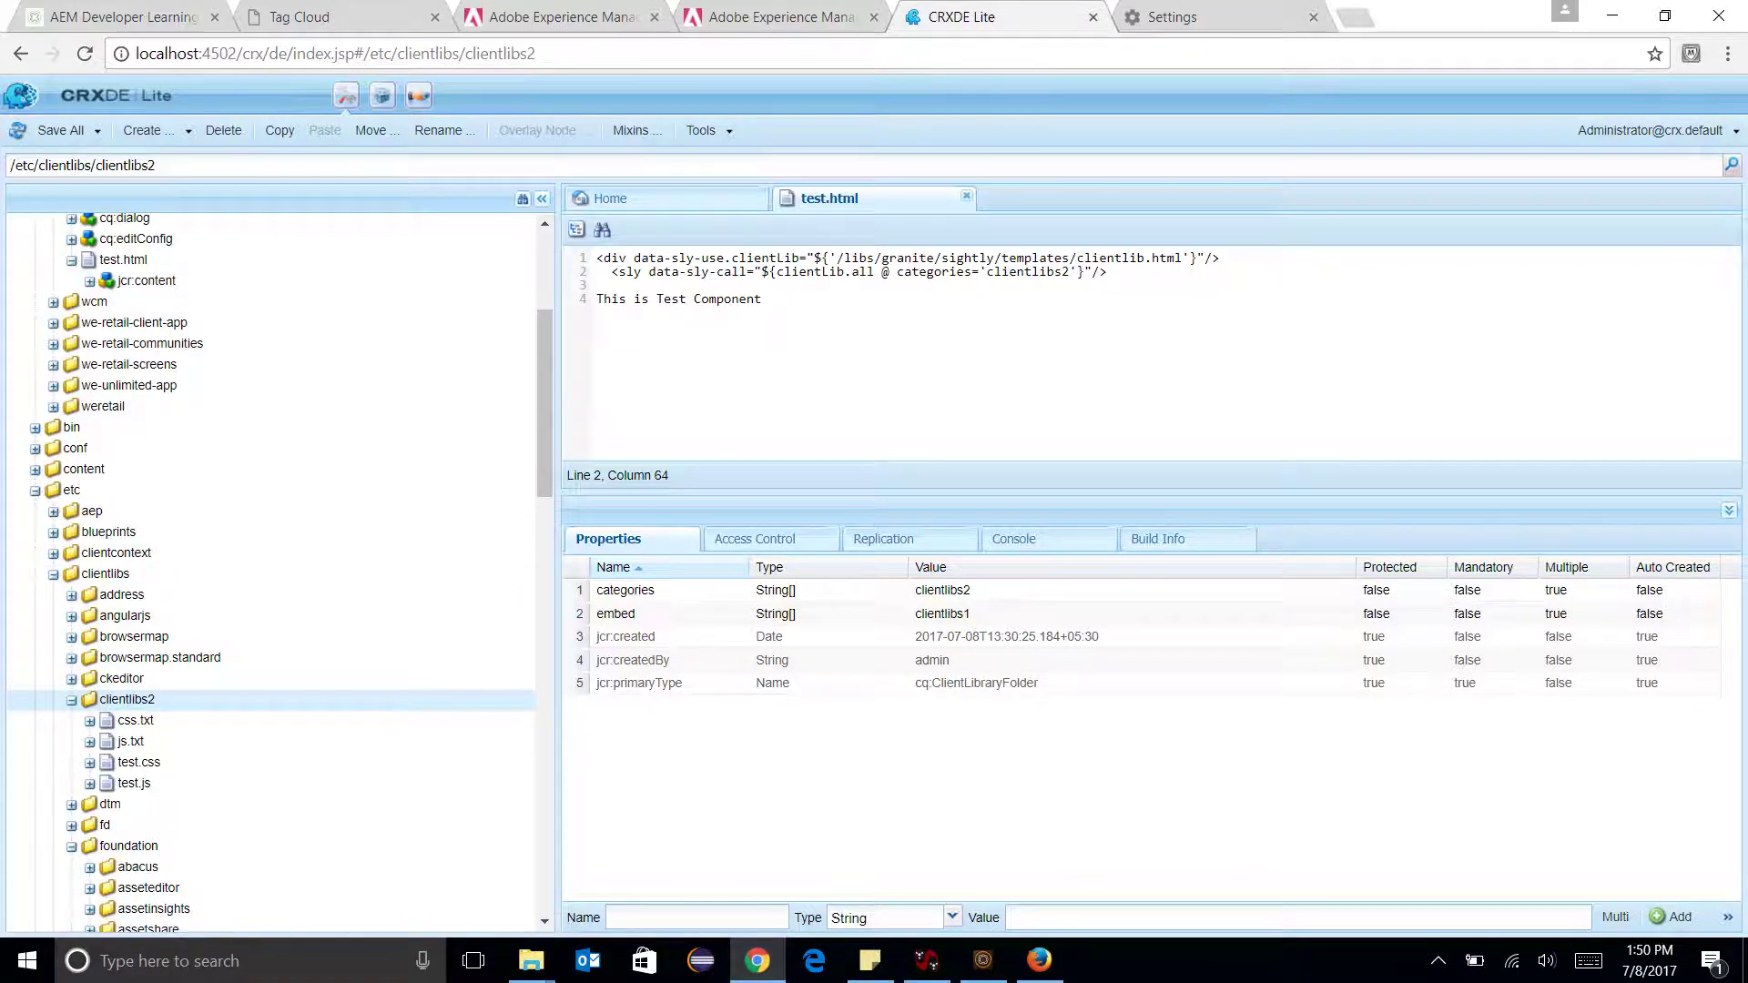
Clear the browser's cached images and files from the past day and return to the Tag Cloud page.
click(282, 16)
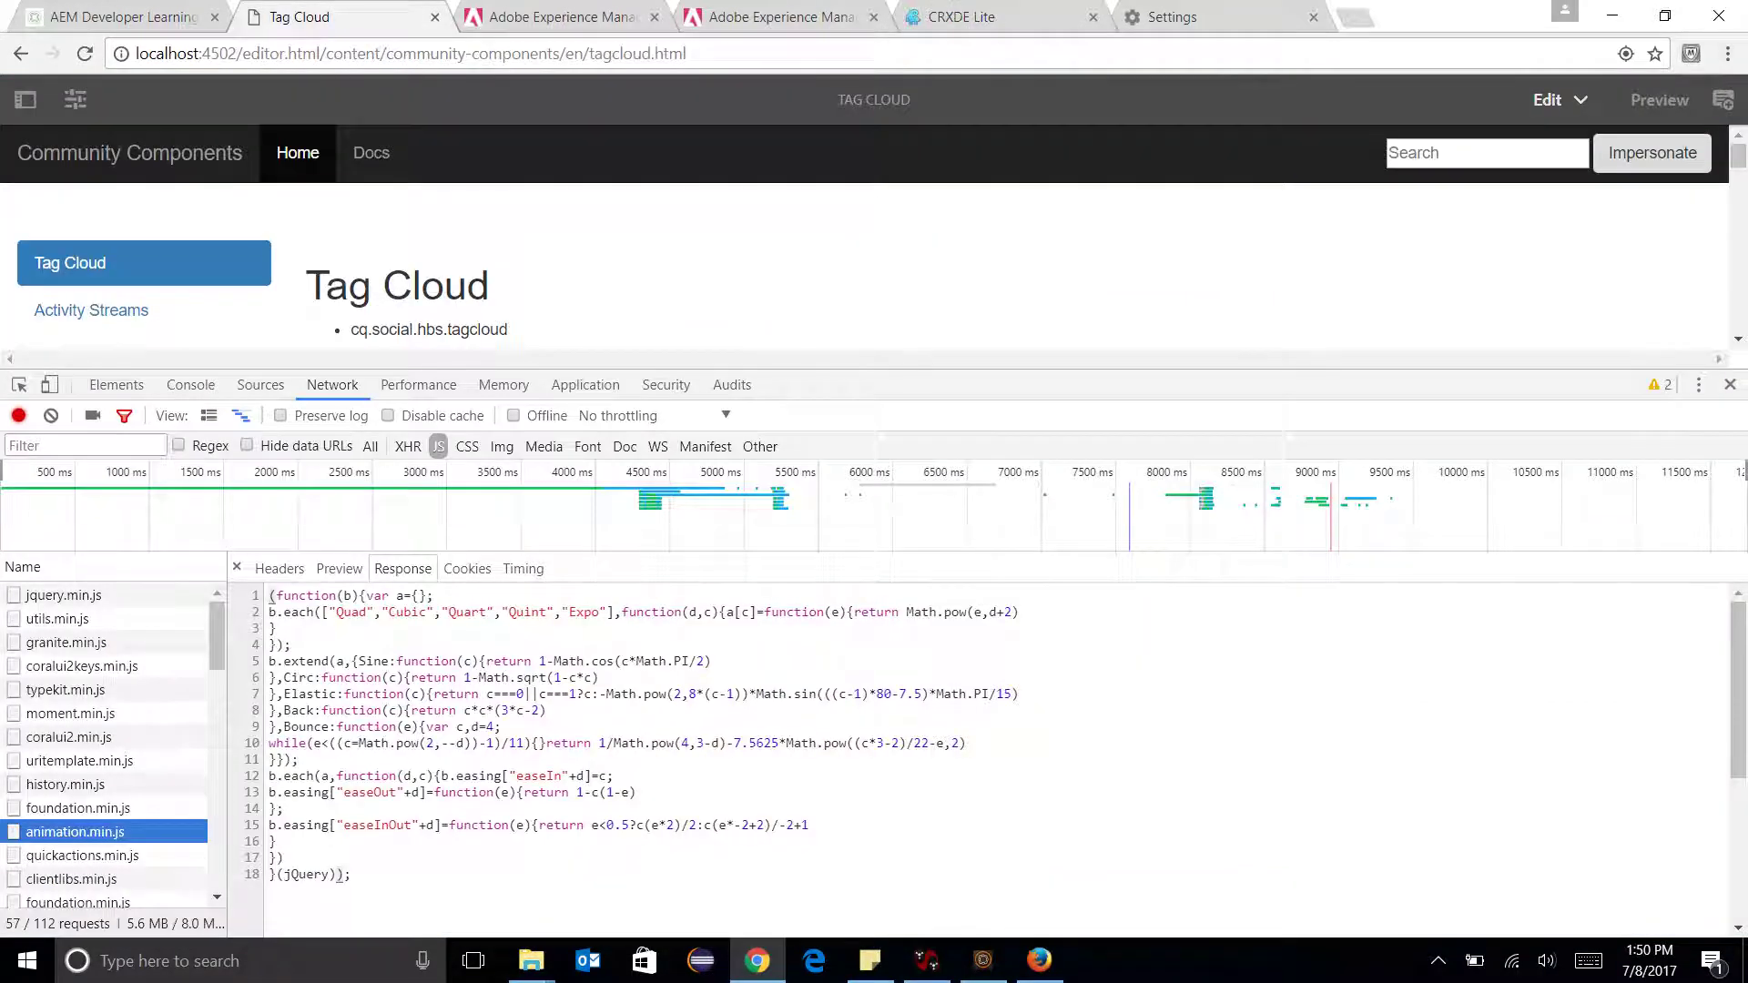
key(ctrl+shift+Delete)
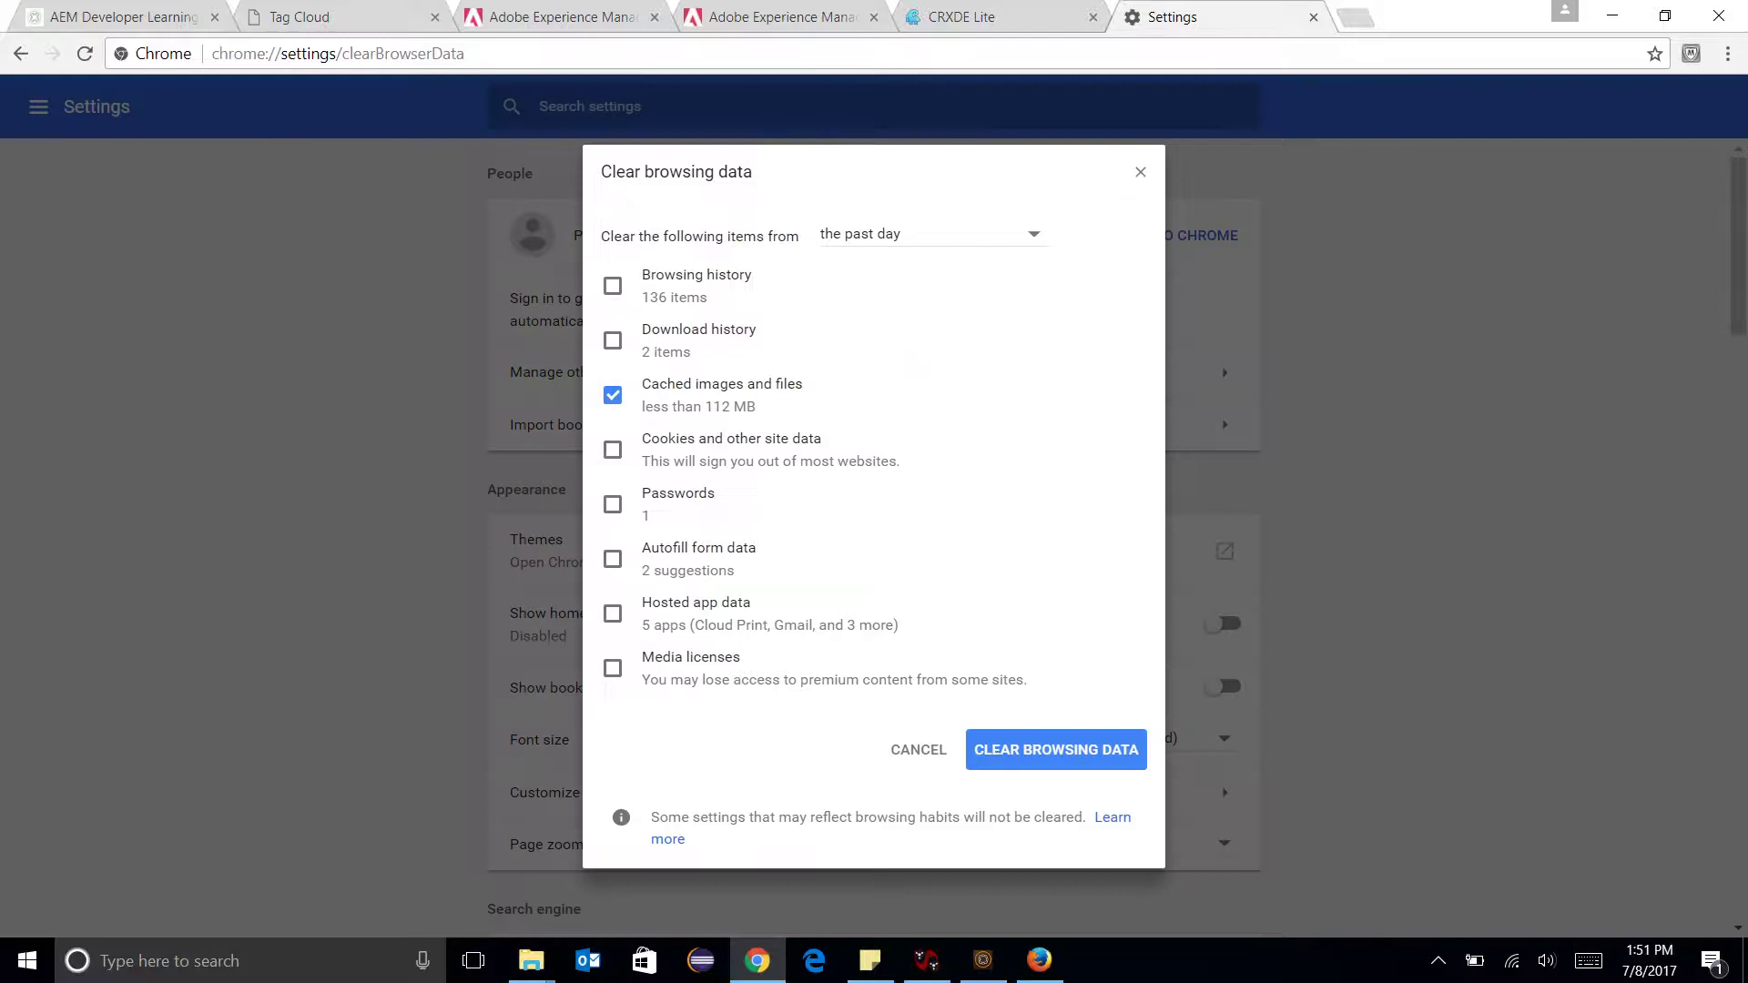
click(1056, 751)
click(354, 16)
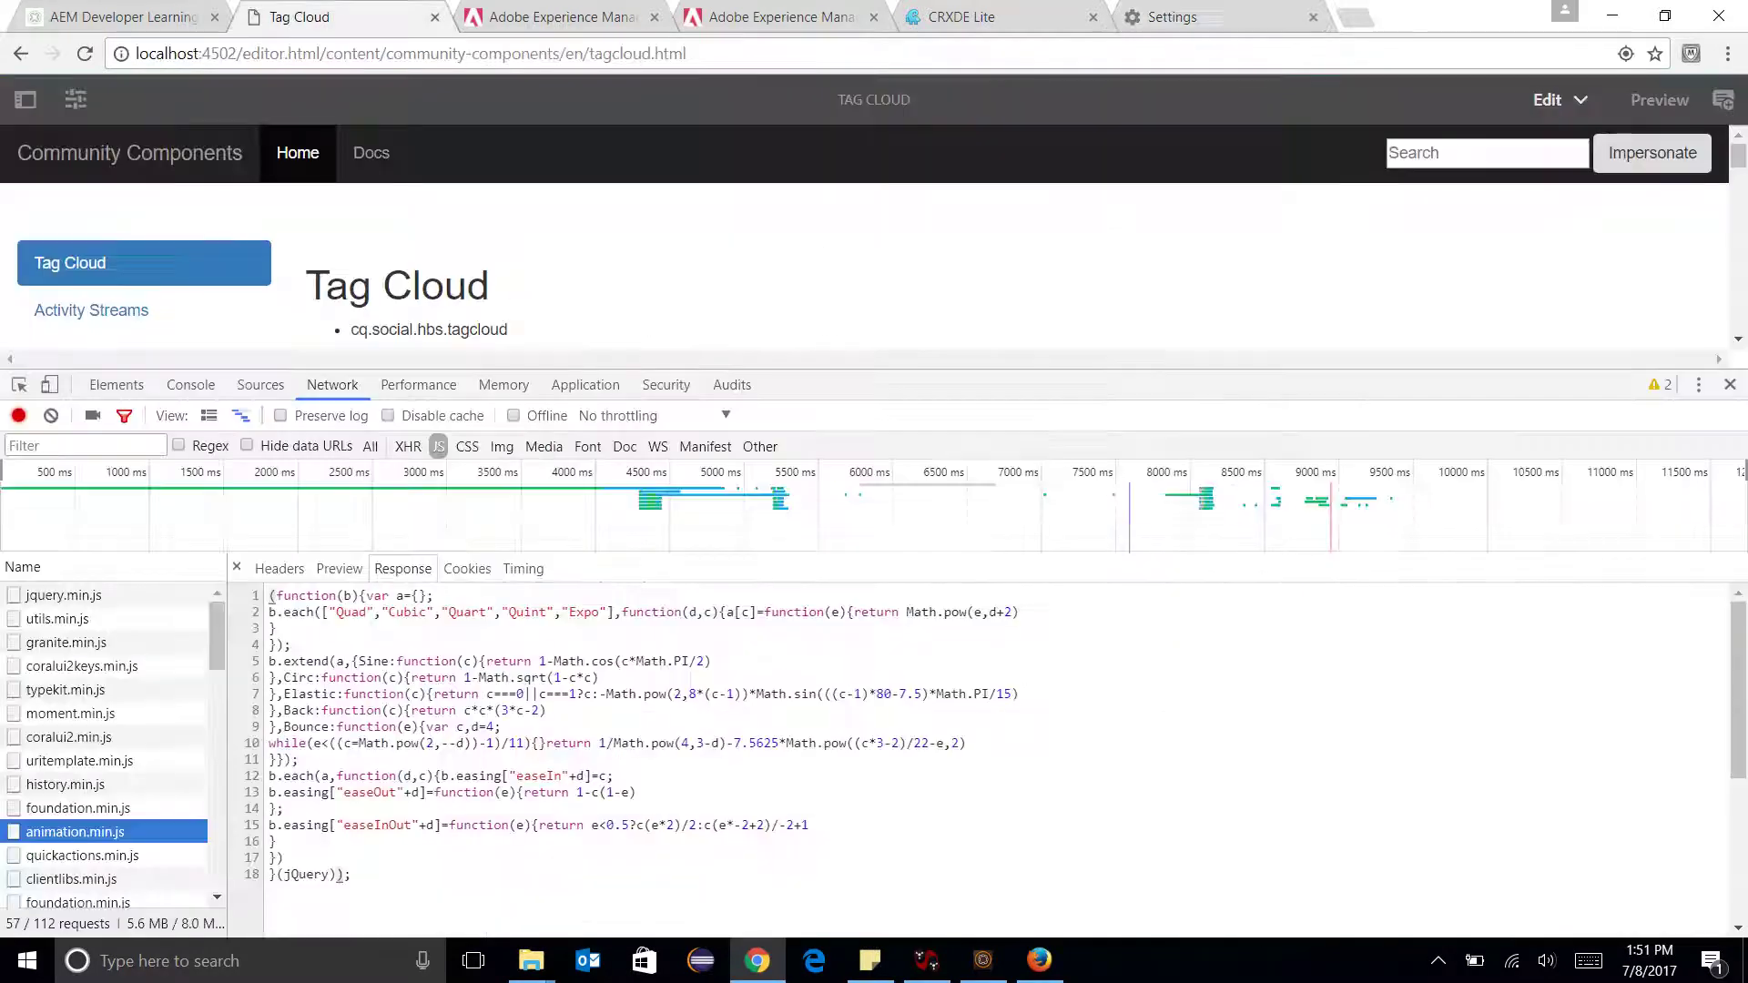
Reload the Tag Cloud page and filter its JavaScript network requests by '/etc/clientlibs/clientlibs2', the clientlibs2 folder path from CRXDE Lite.
key(F5)
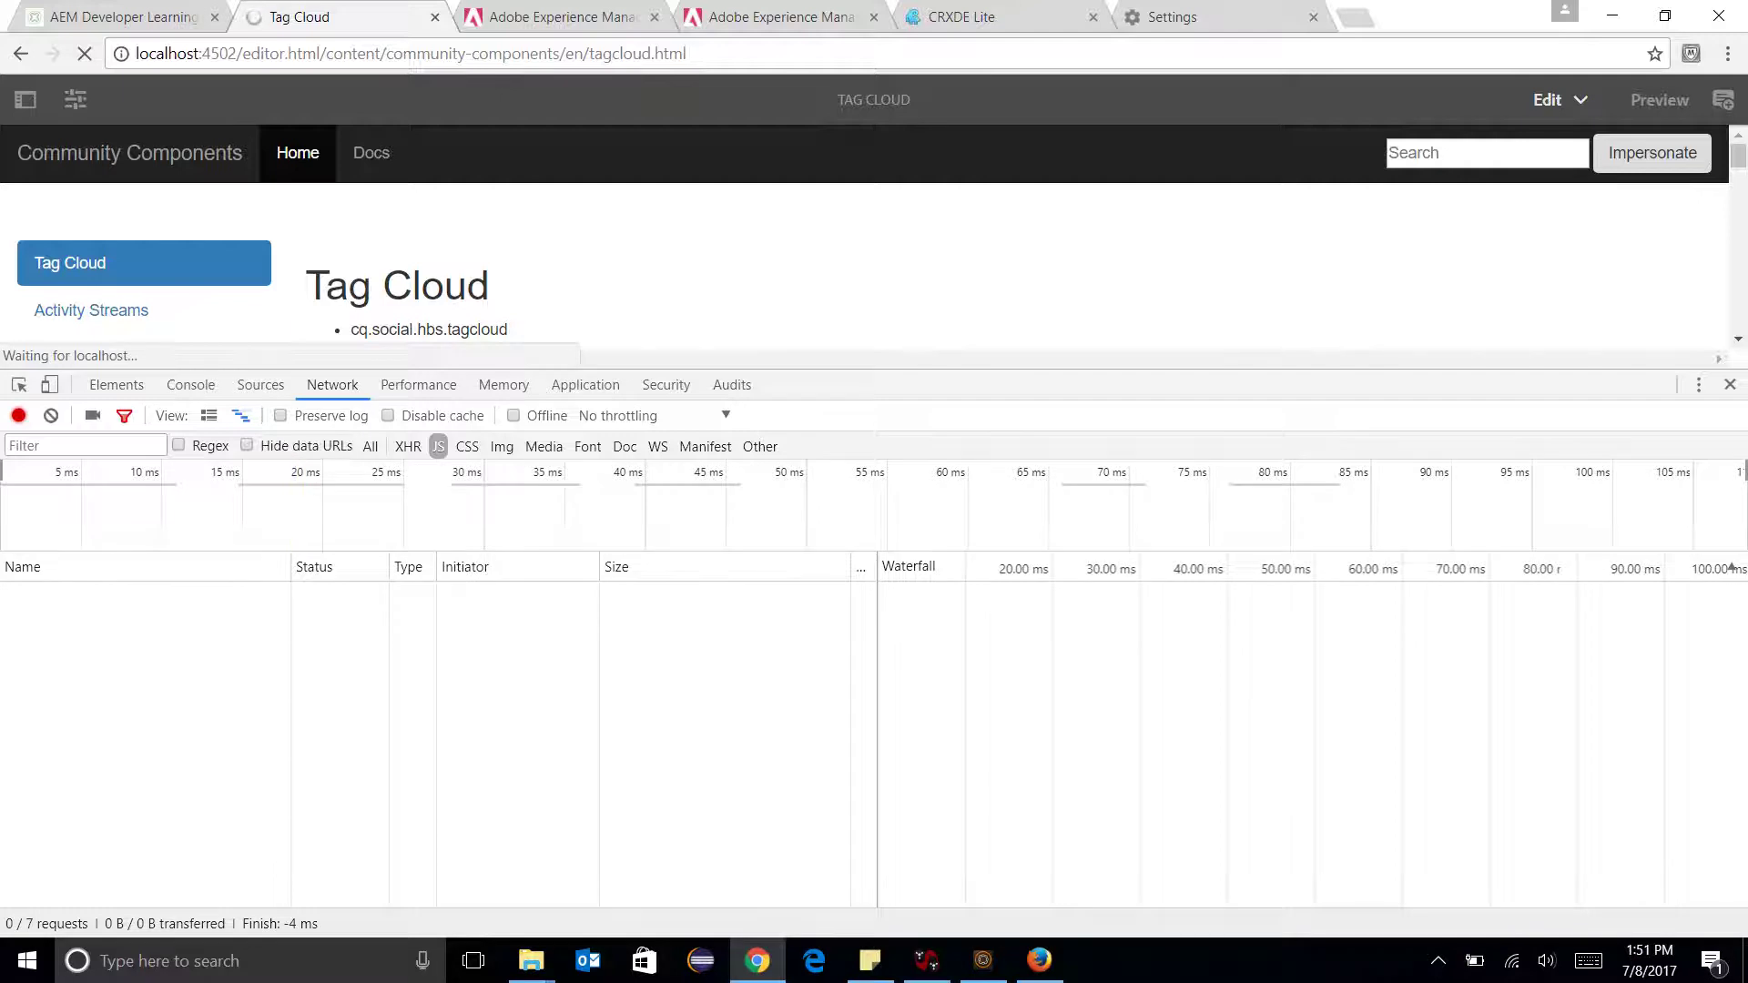
key(ctrl+5)
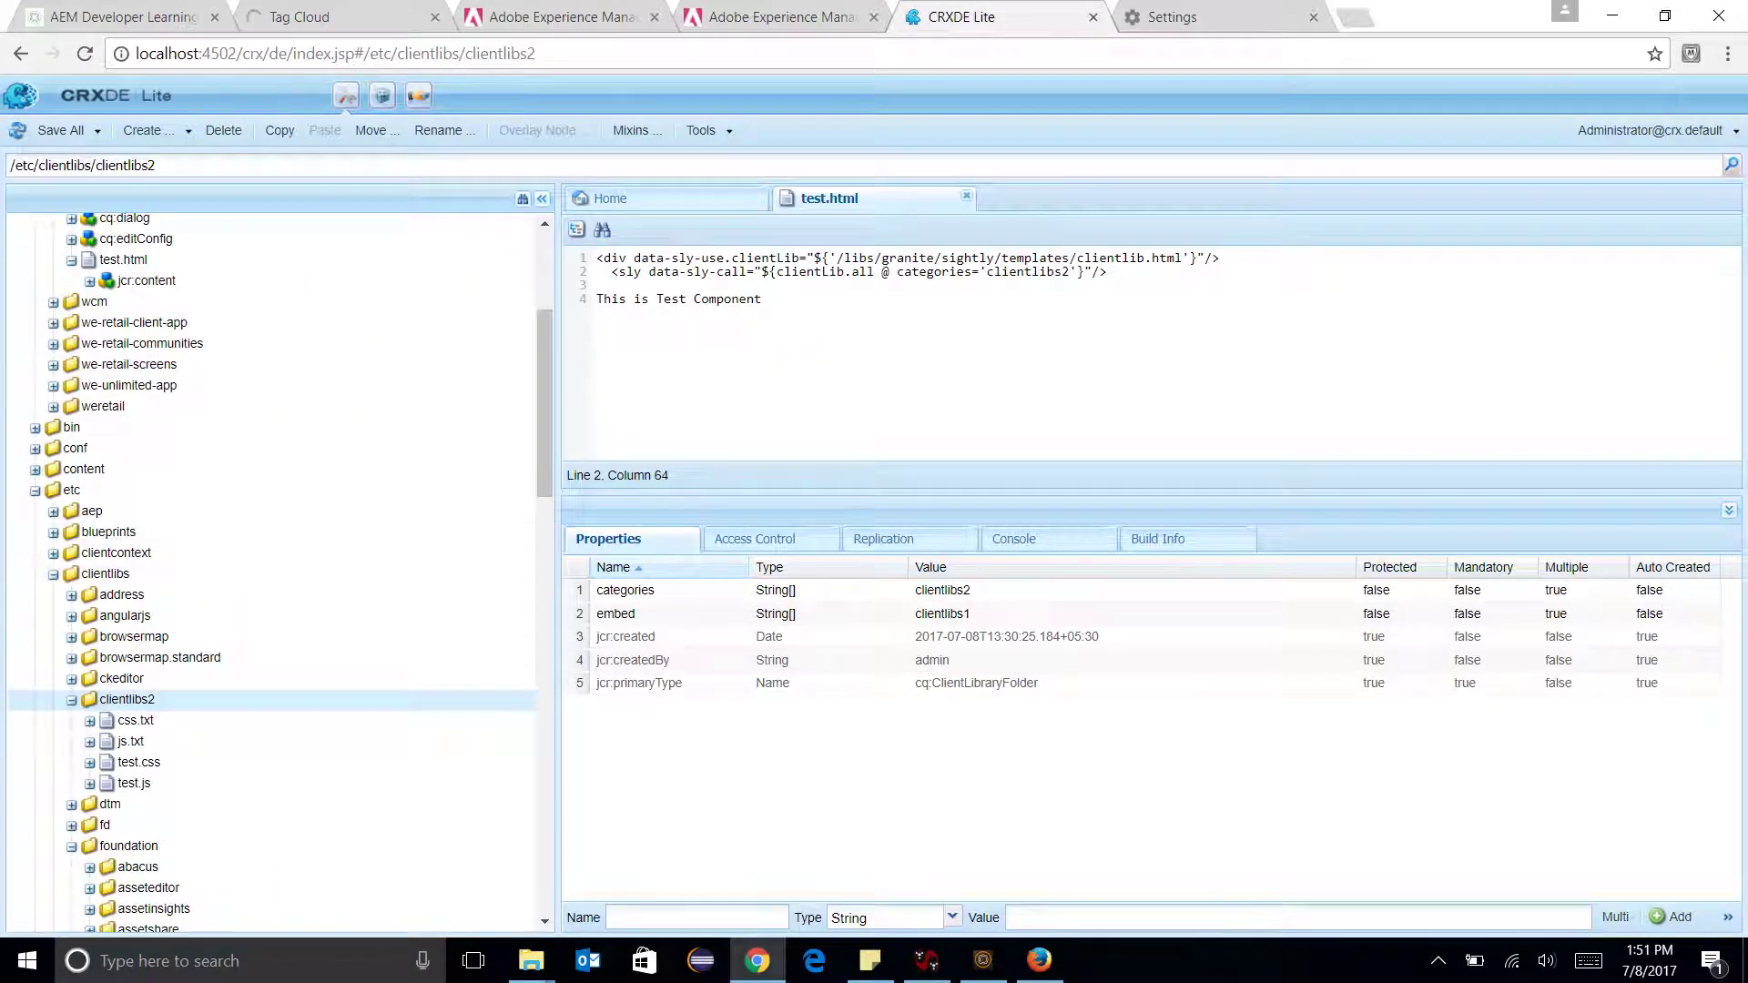
key(ctrl+2)
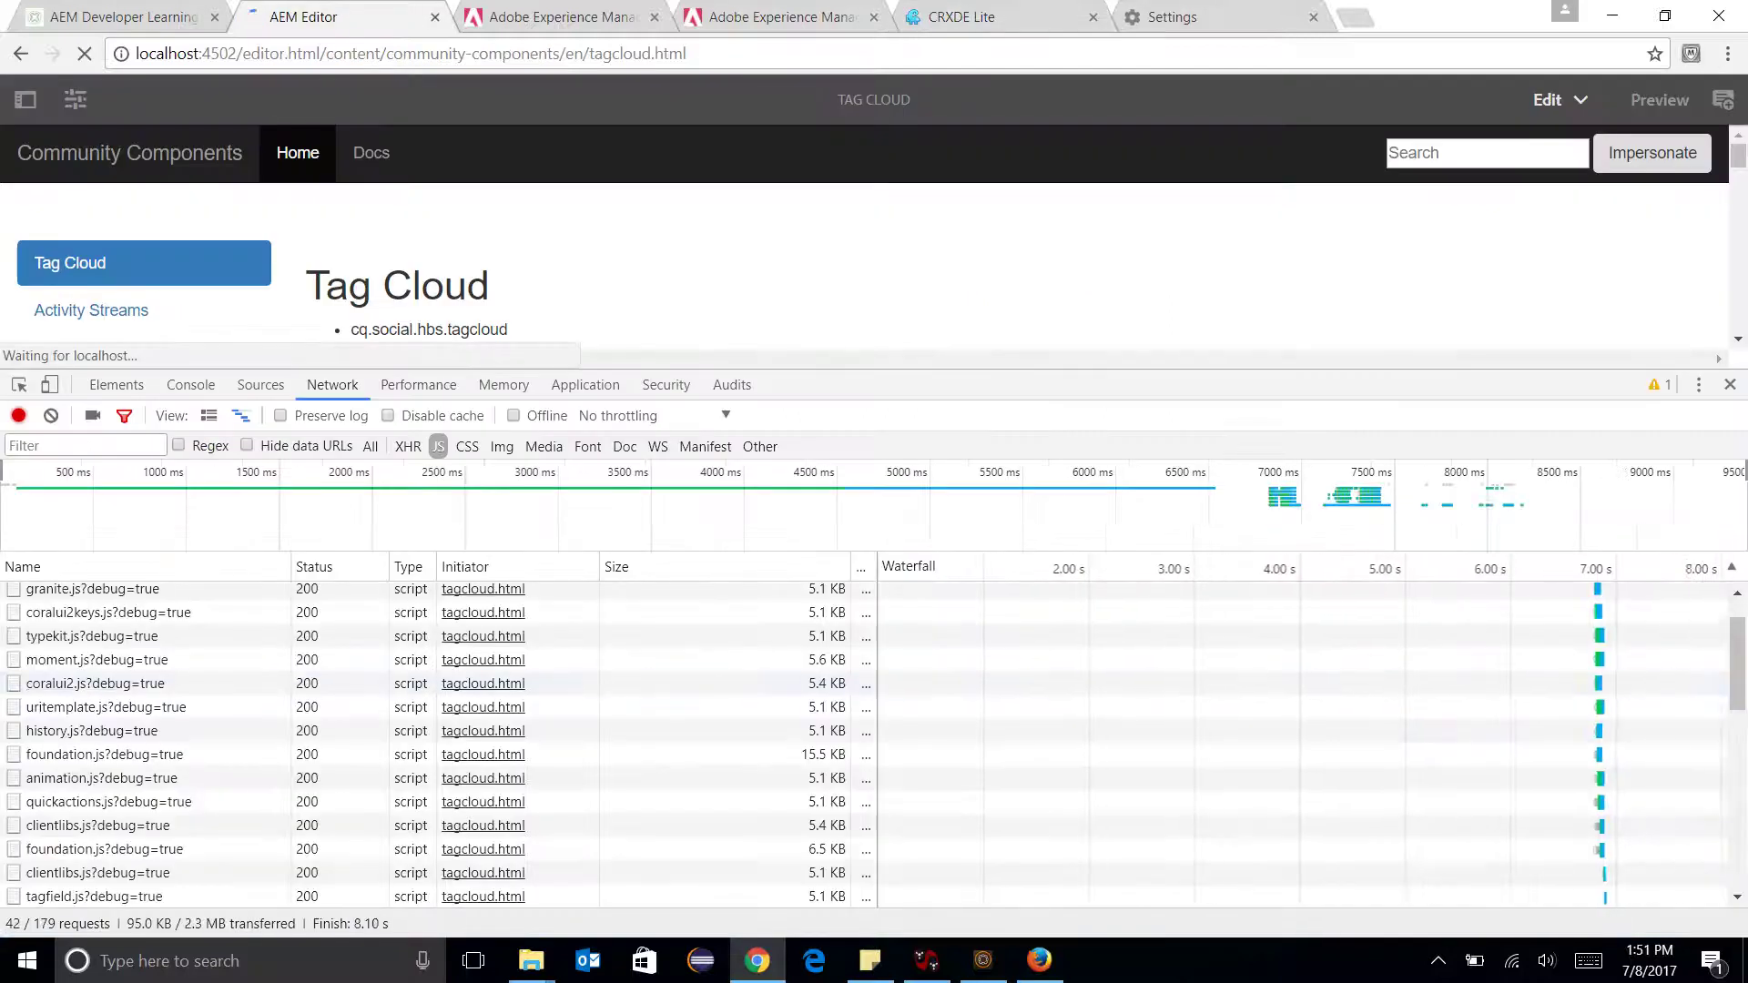
click(85, 445)
text(/etc/clientlibs/clientlibs2)
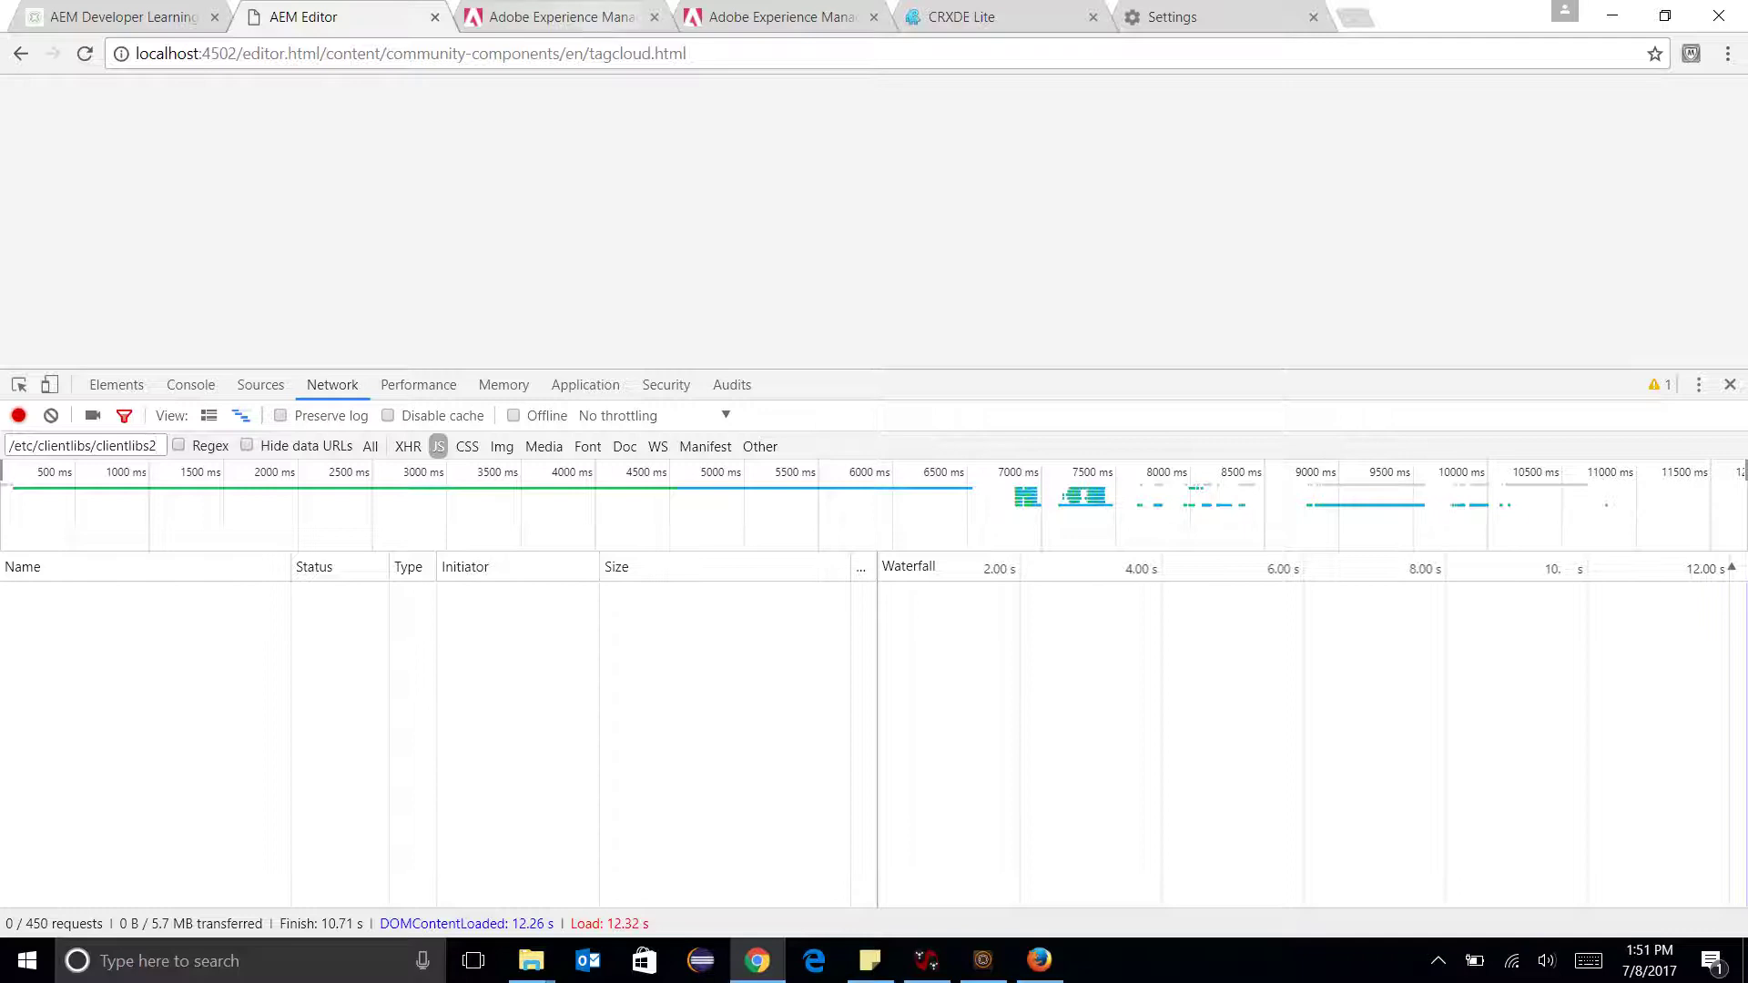
Reload the page with the request filter cleared, dismiss the alert, and reapply the filter '/etc/clientlibs/clientlibs2'.
key(F5)
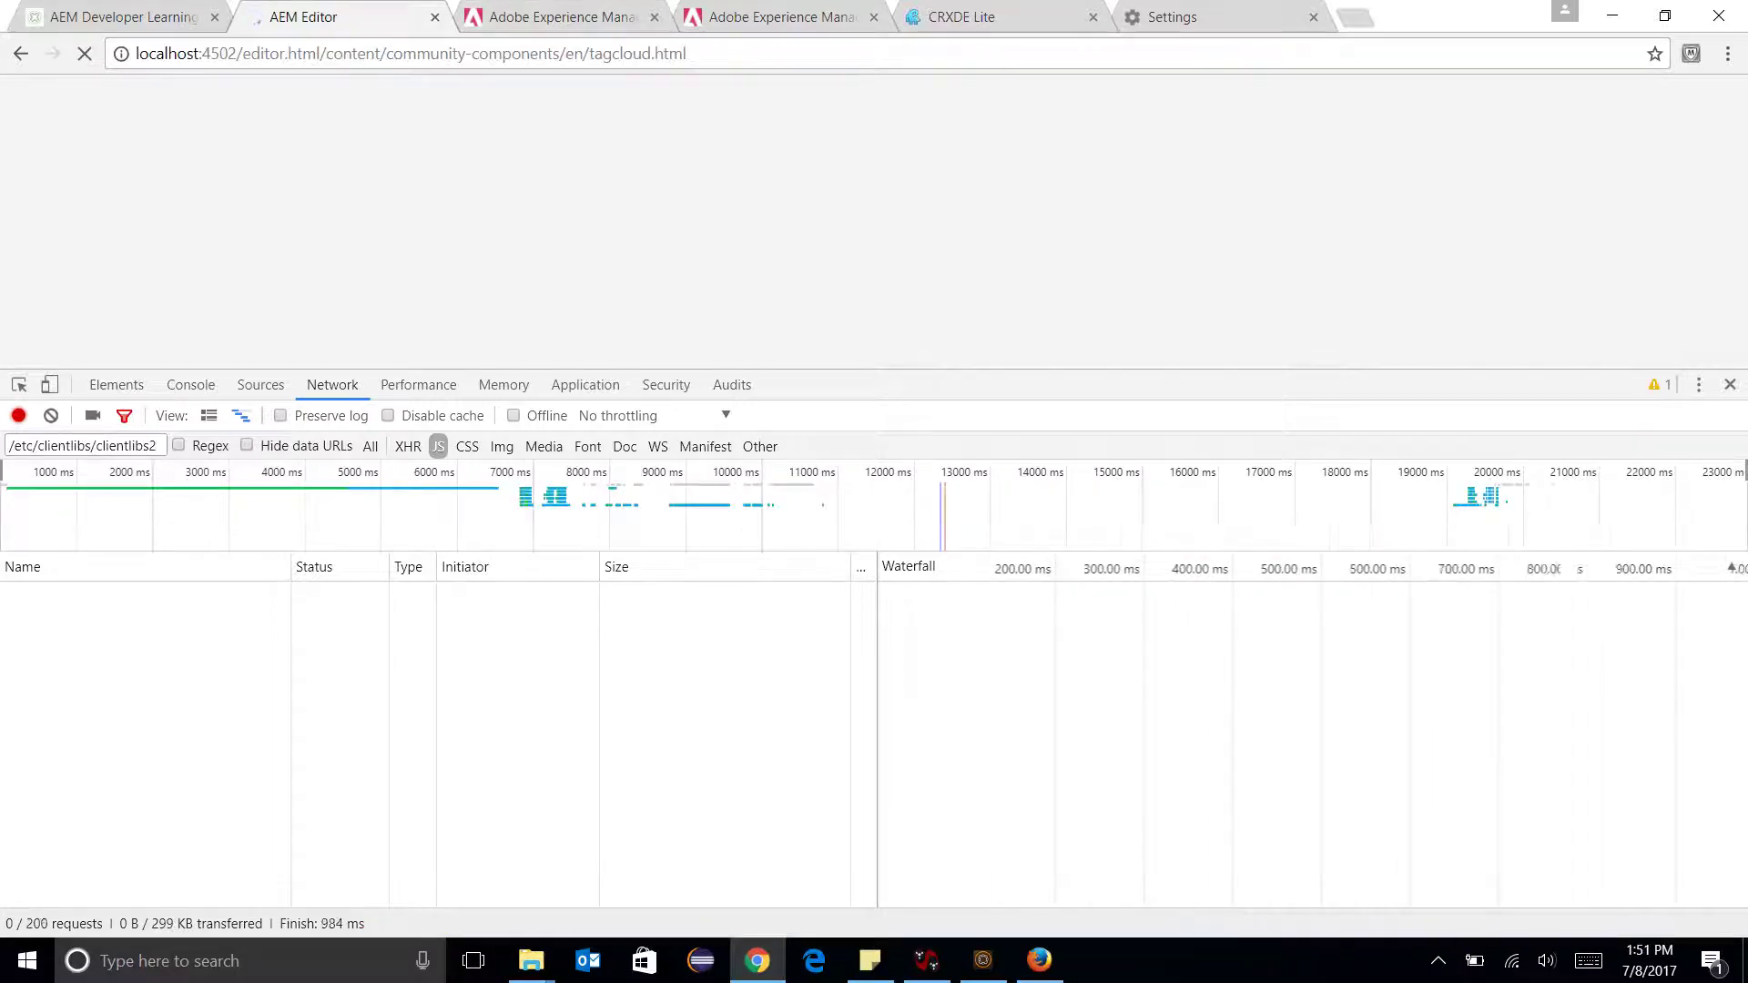
key(ctrl+a)
key(ctrl+c)
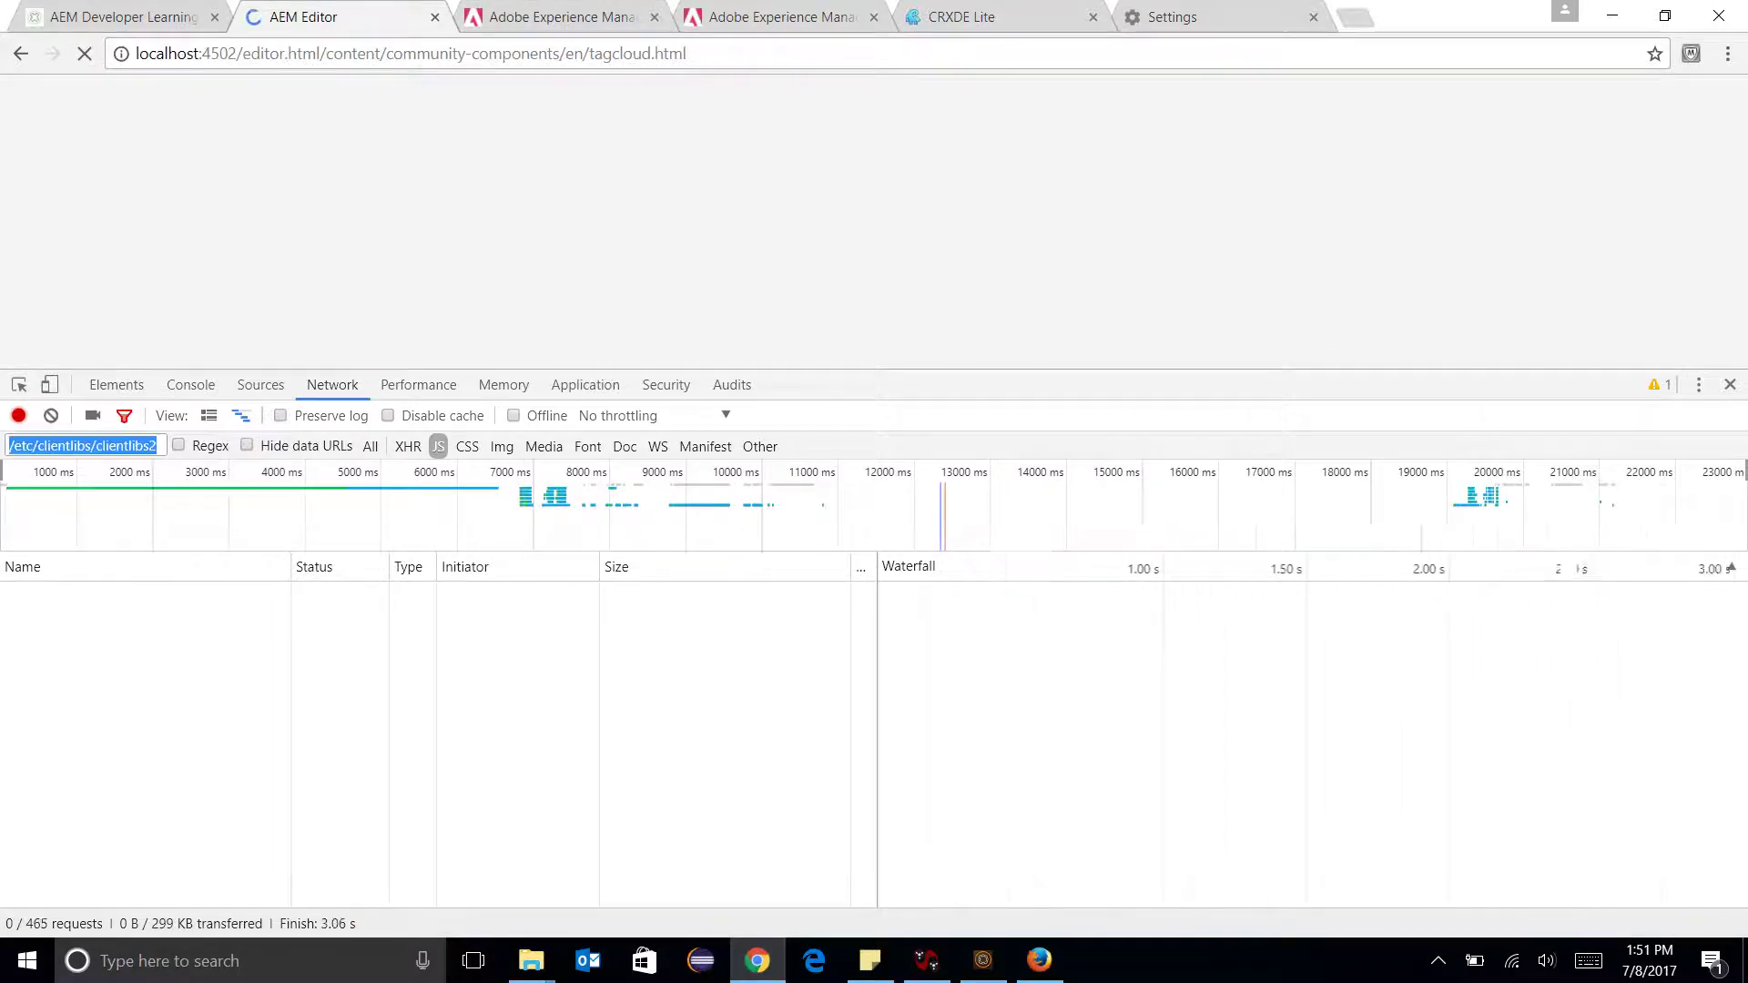
key(BackSpace)
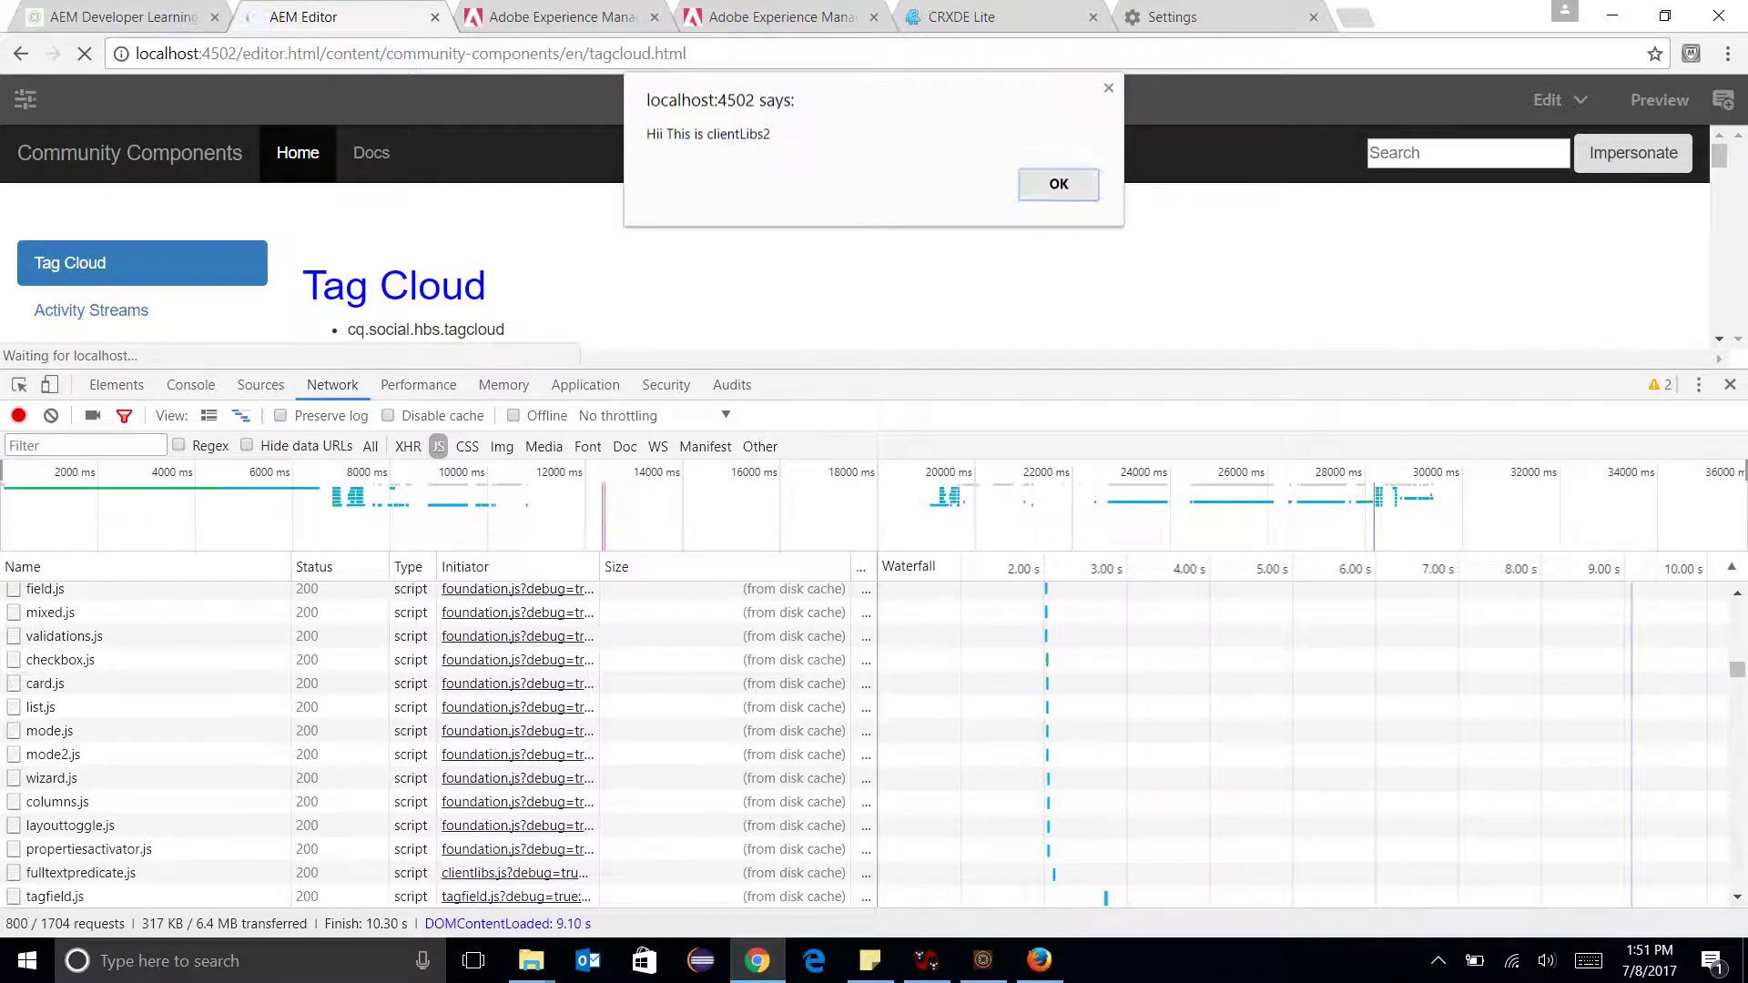
key(Return)
click(101, 446)
key(ctrl+v)
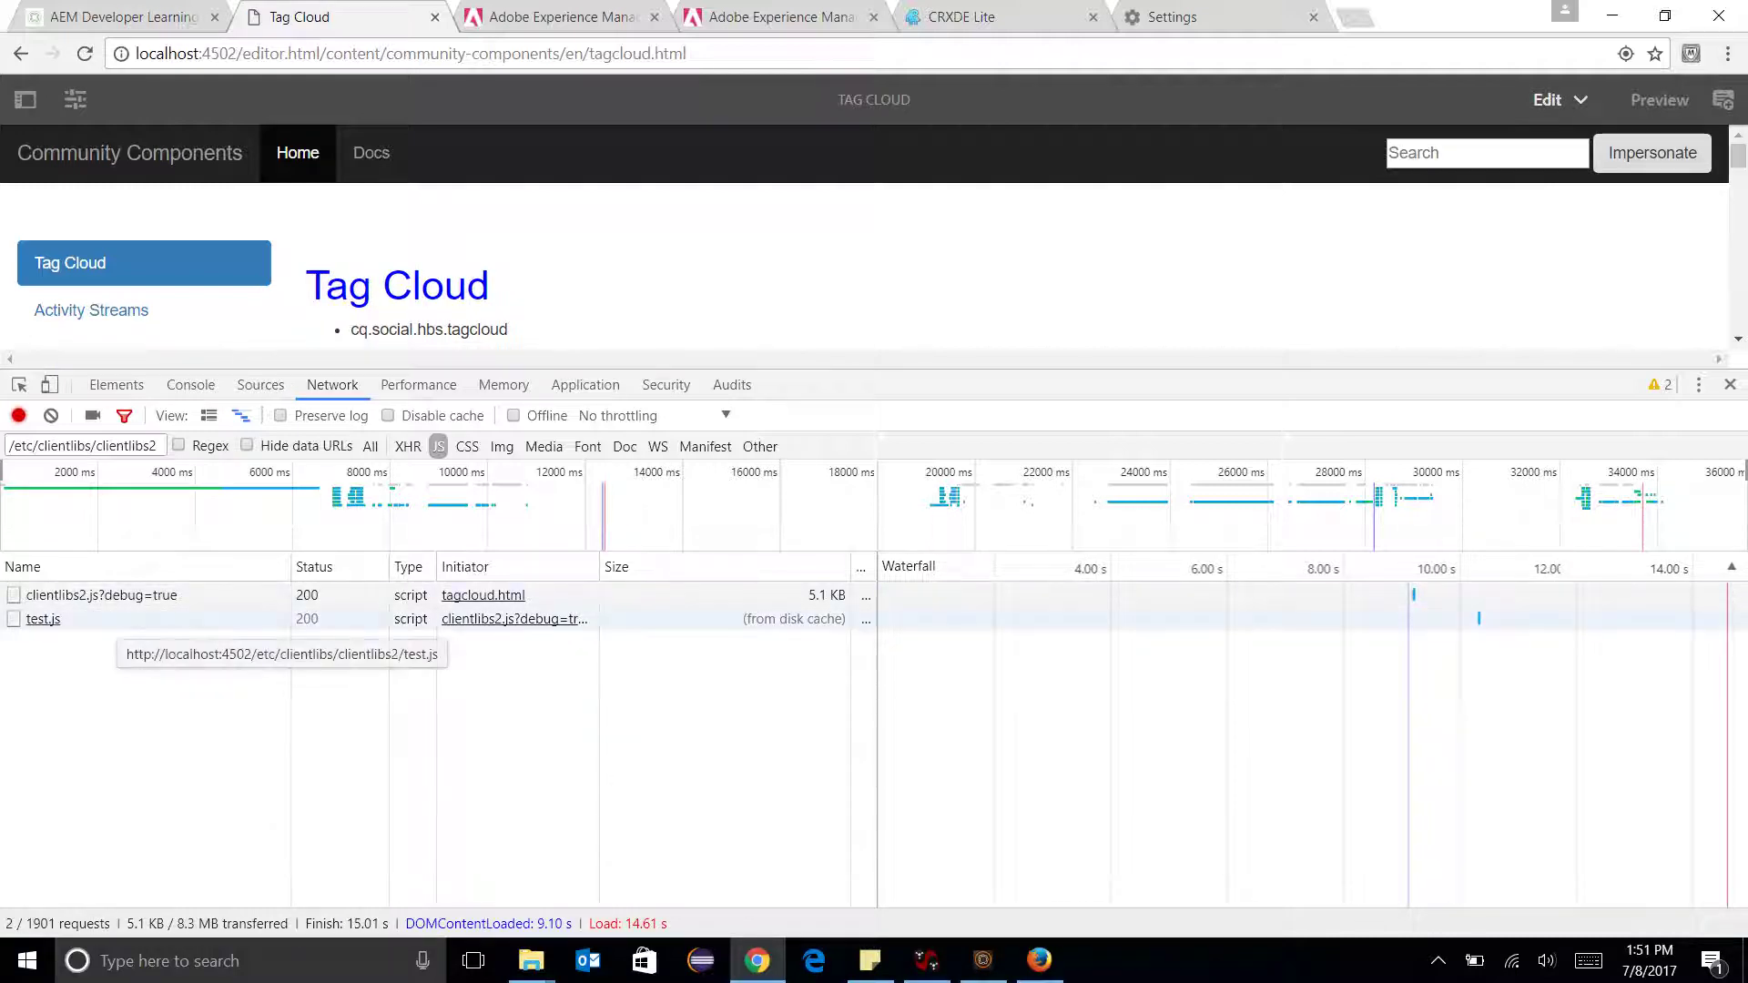
Examine the responses of test.js and clientlibs2.js?debug=true, including the Loader.js list of scripts to load.
click(44, 619)
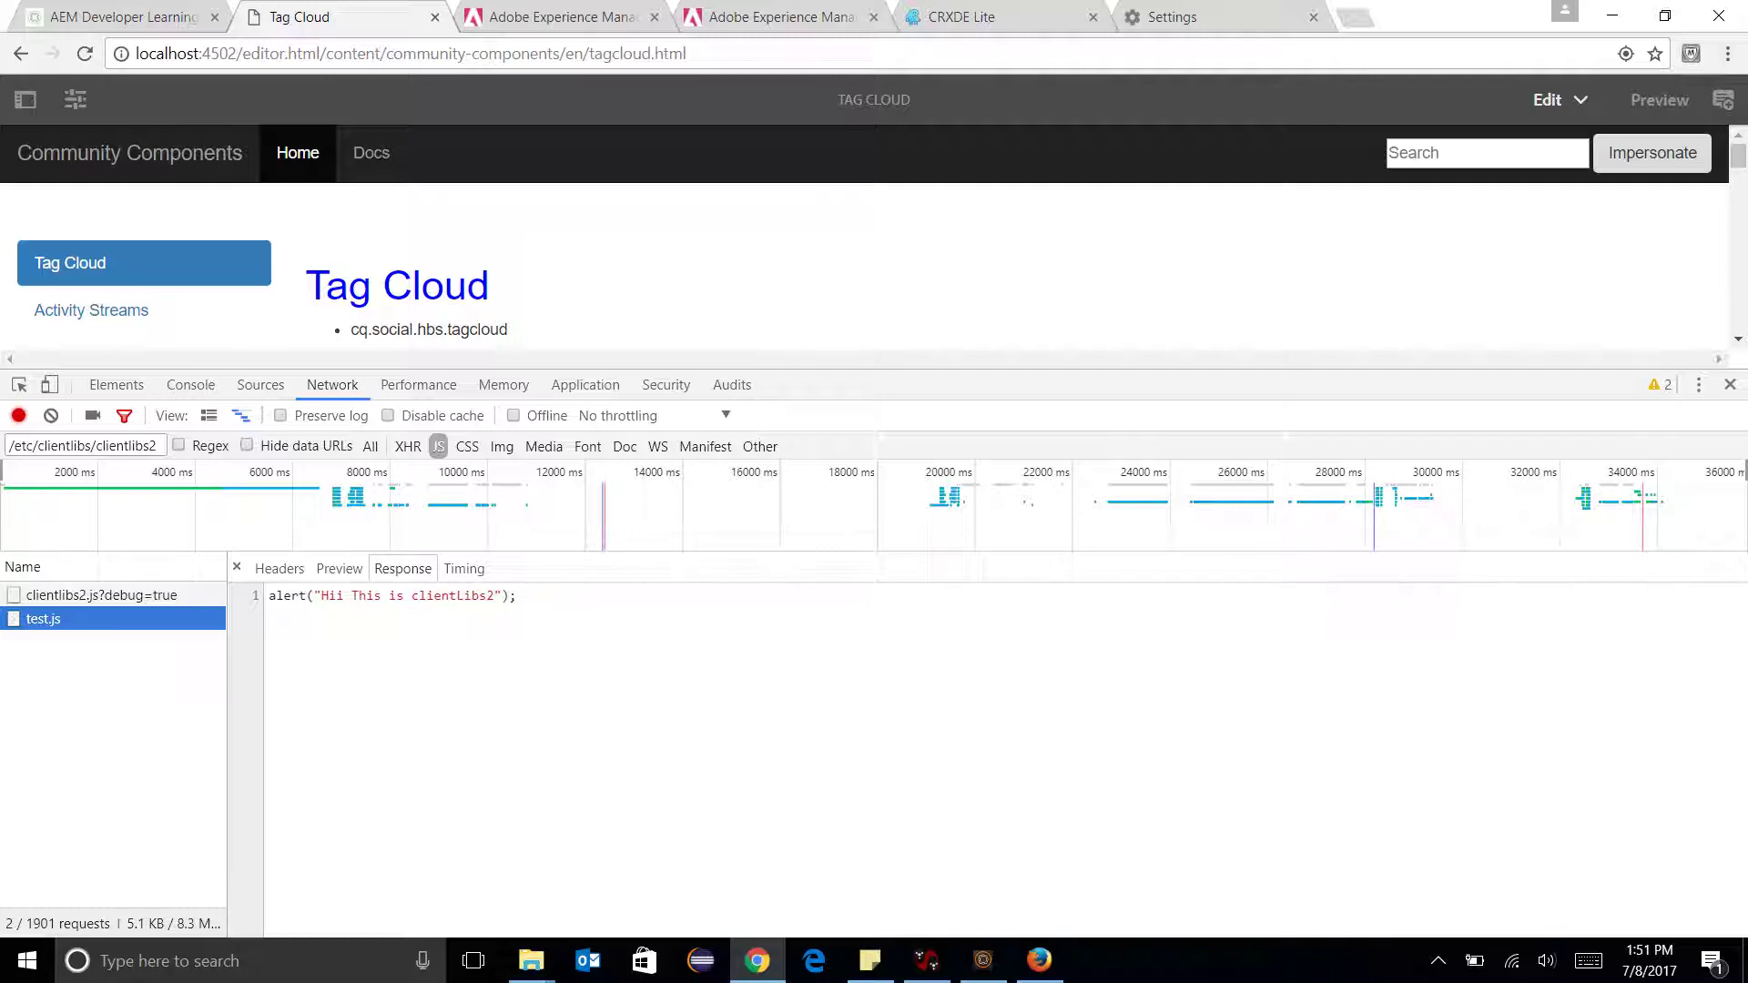
drag(268, 597, 518, 596)
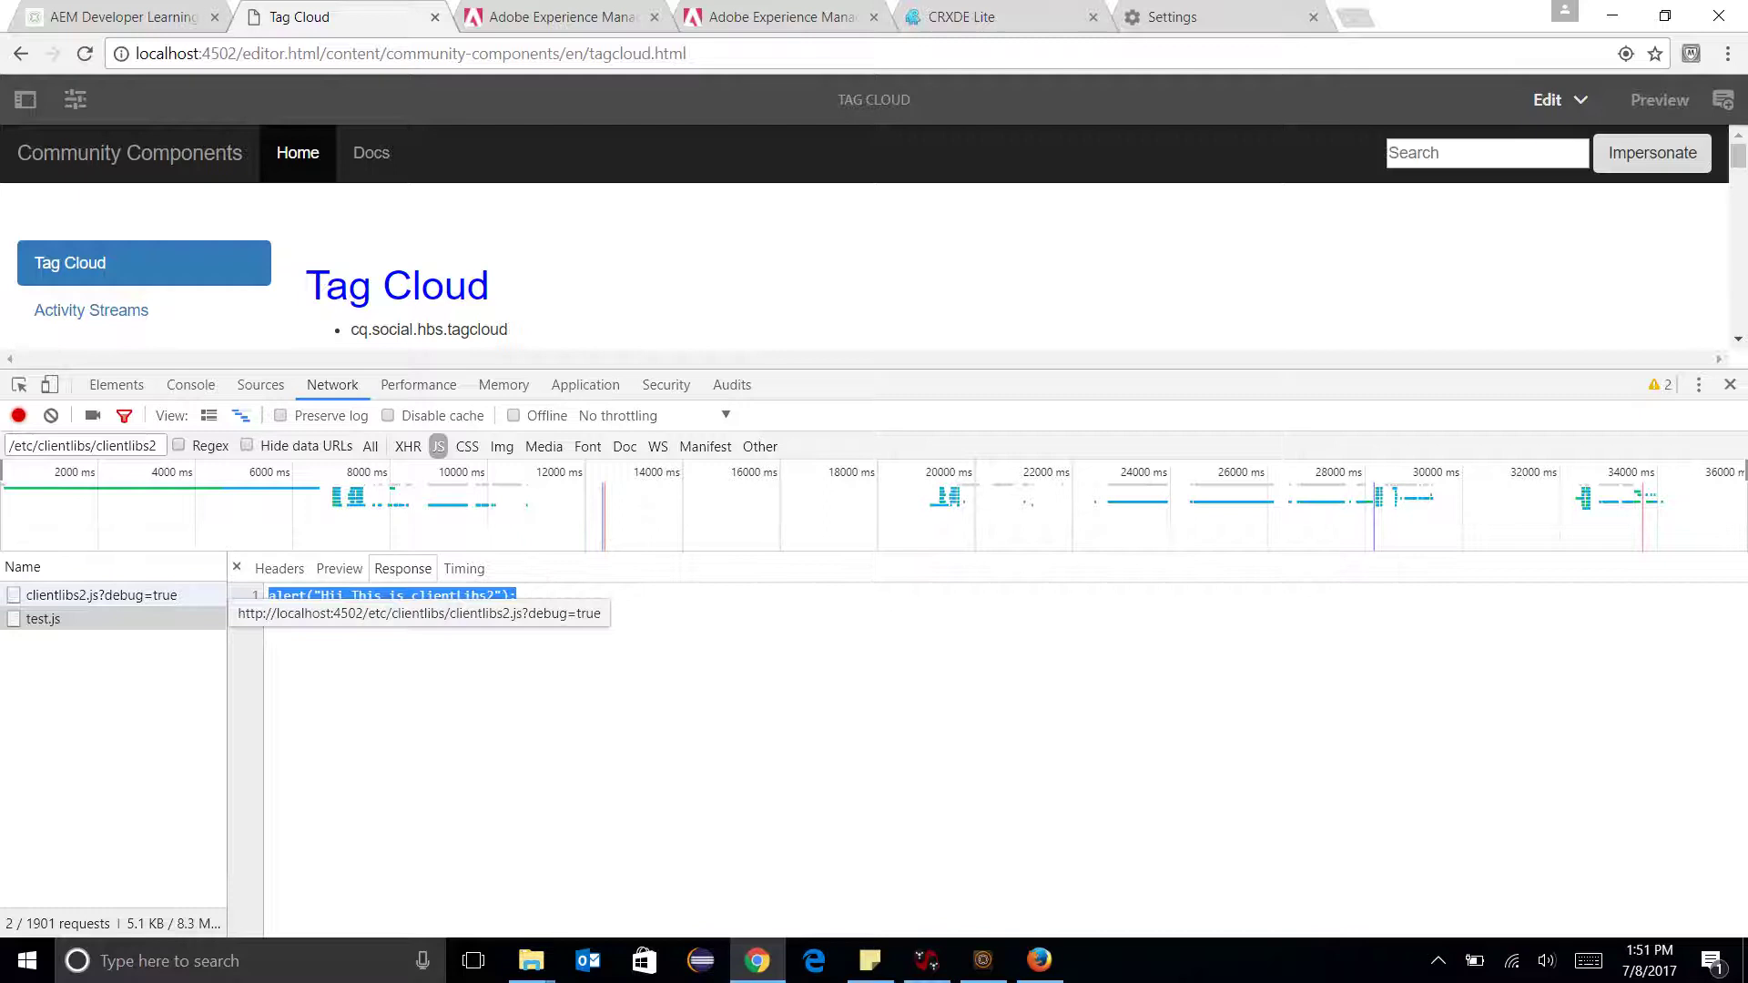
click(215, 594)
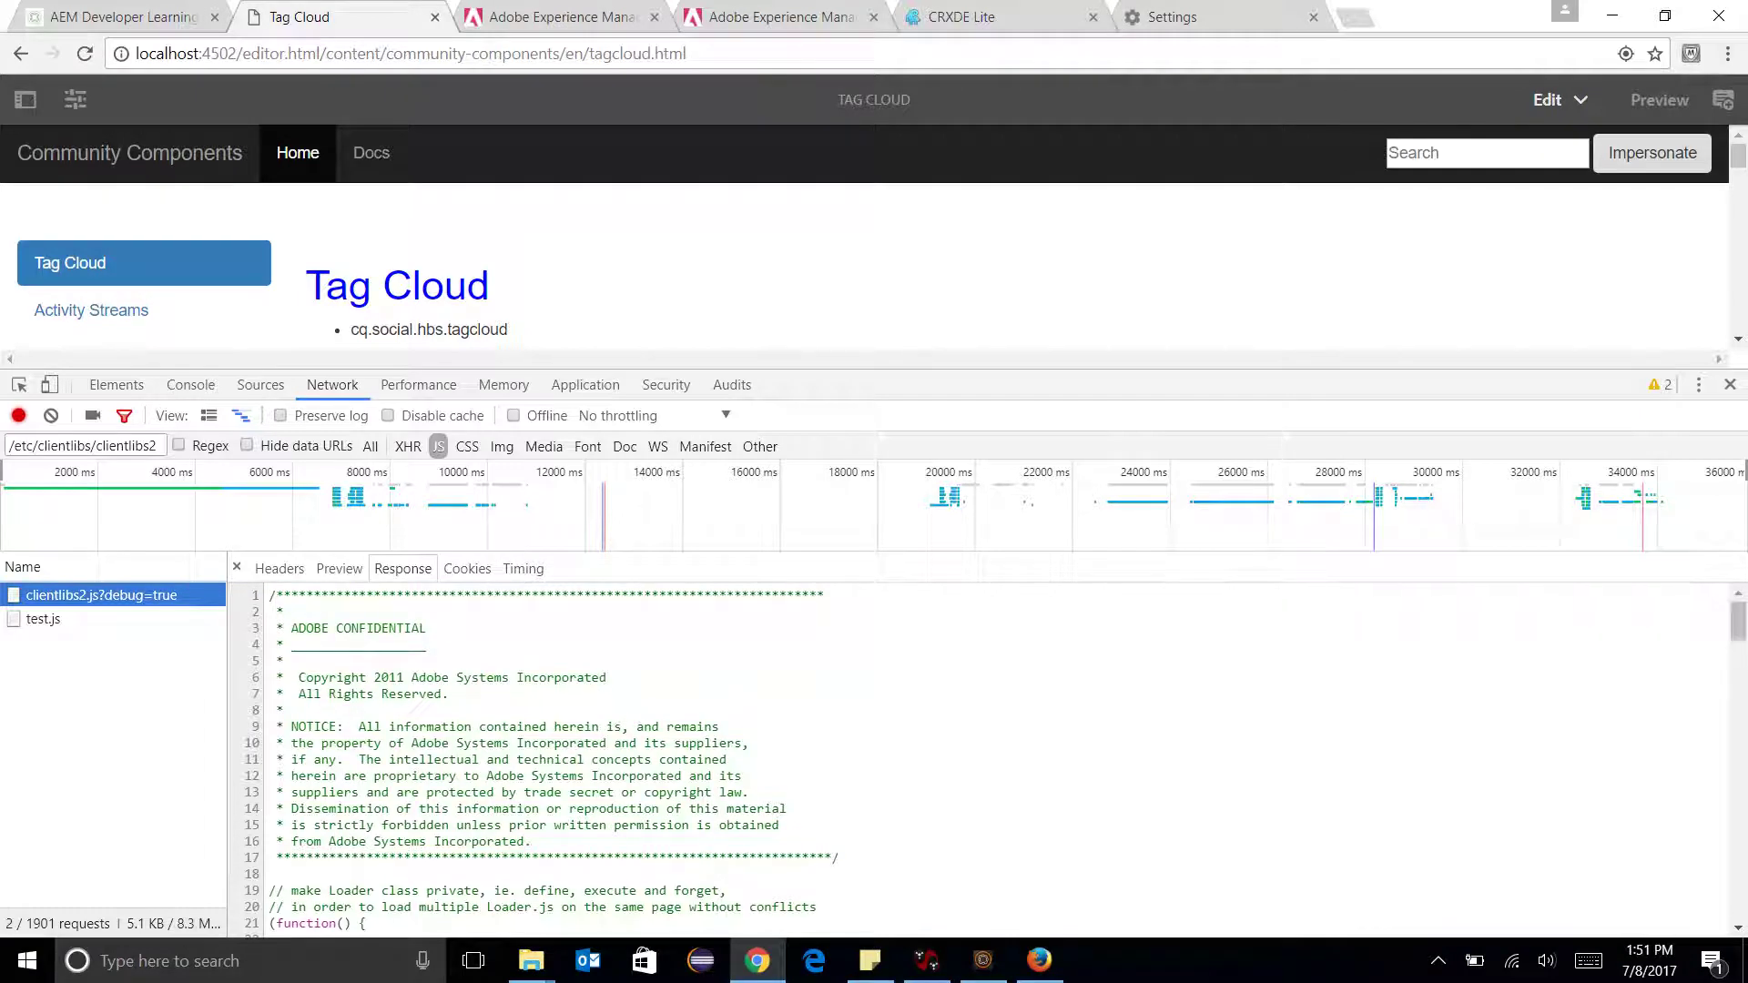
scroll(992, 756, down, 7)
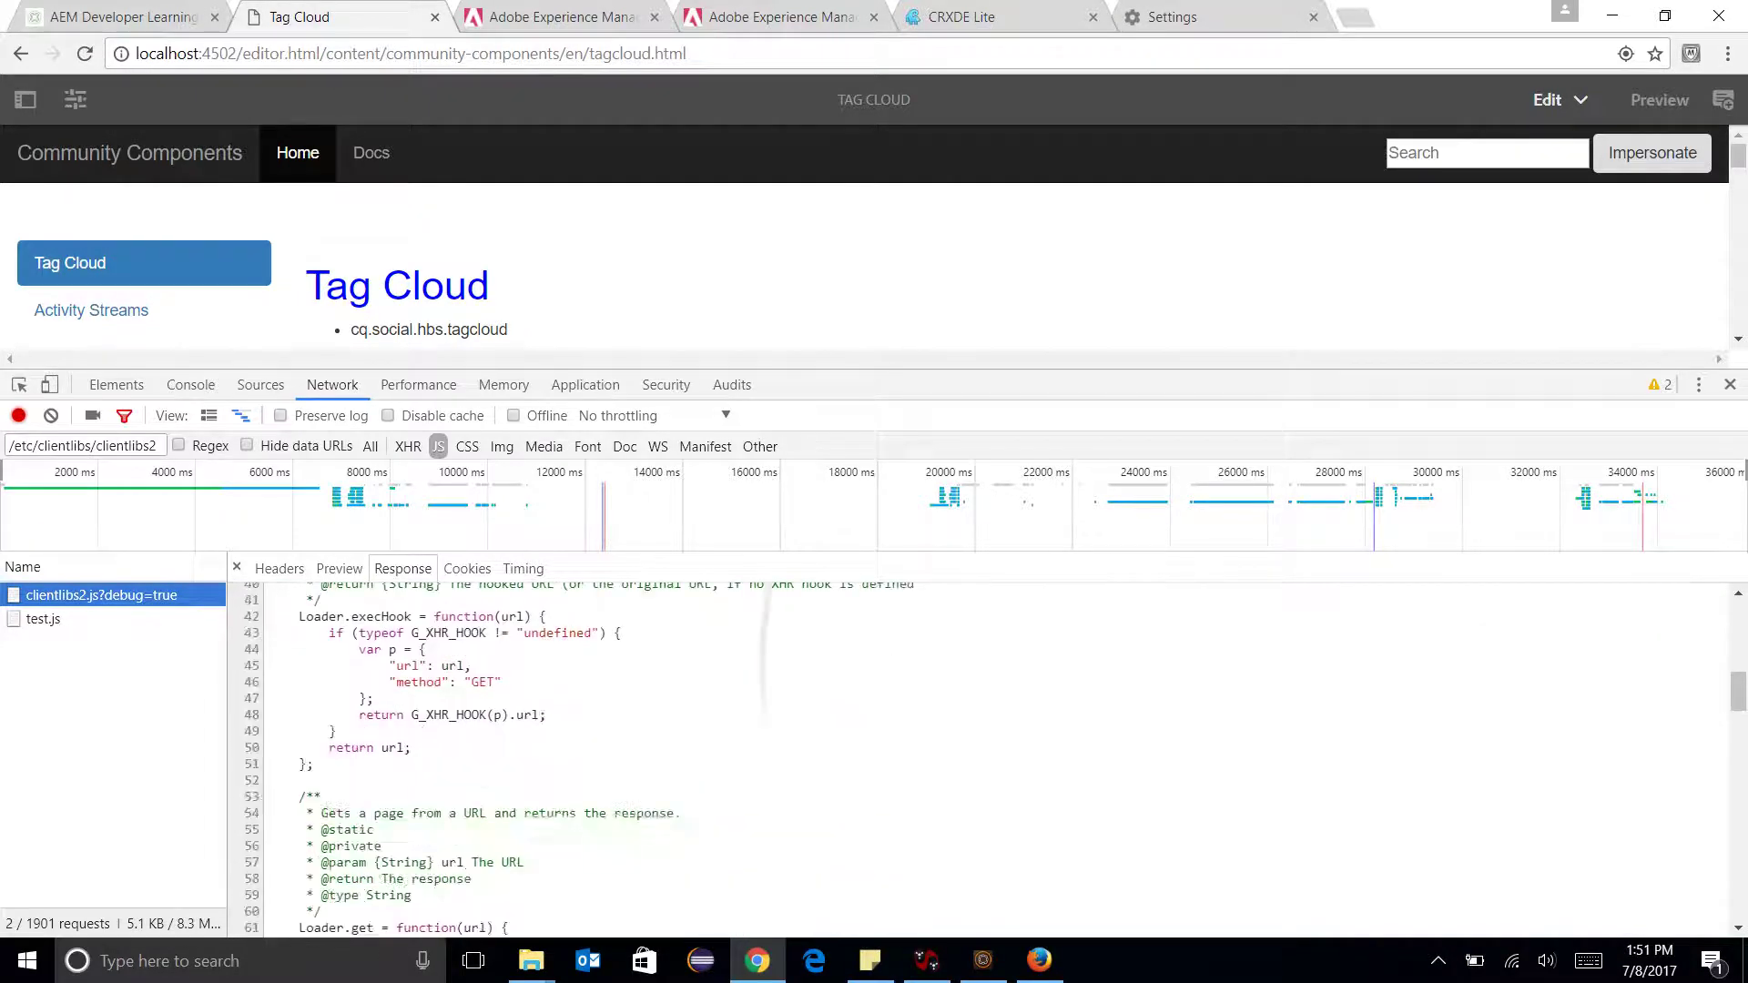
scroll(992, 756, down, 8)
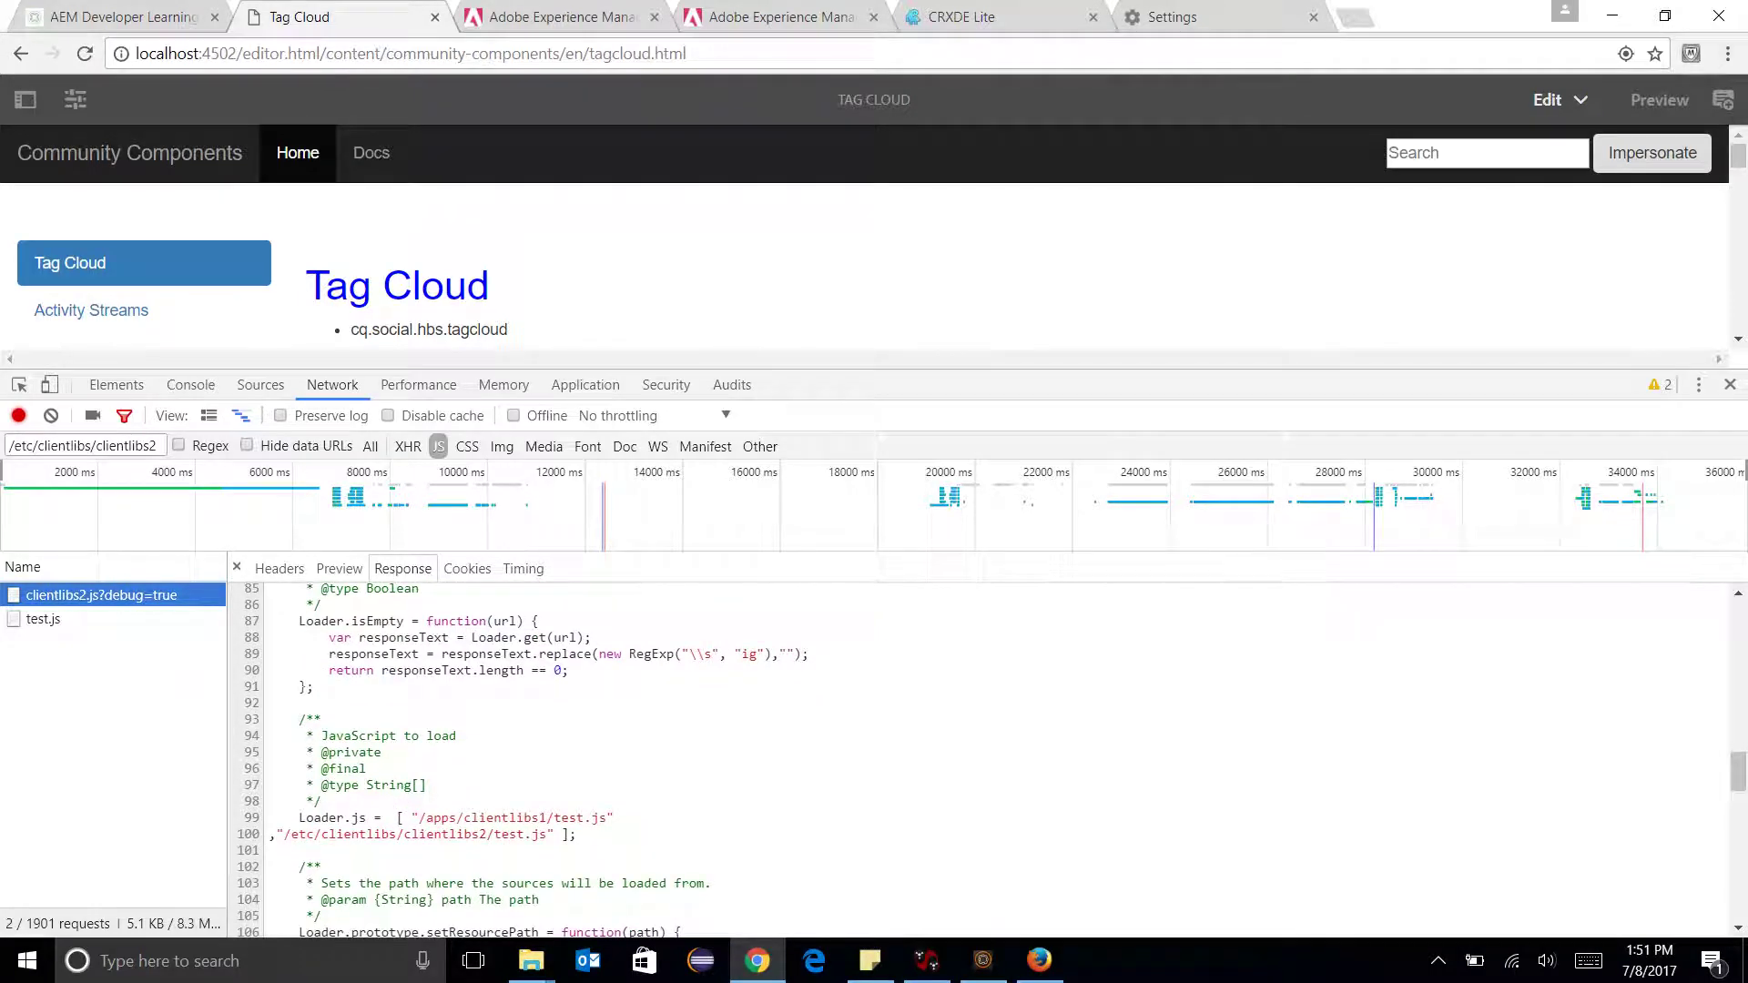
drag(576, 834, 273, 818)
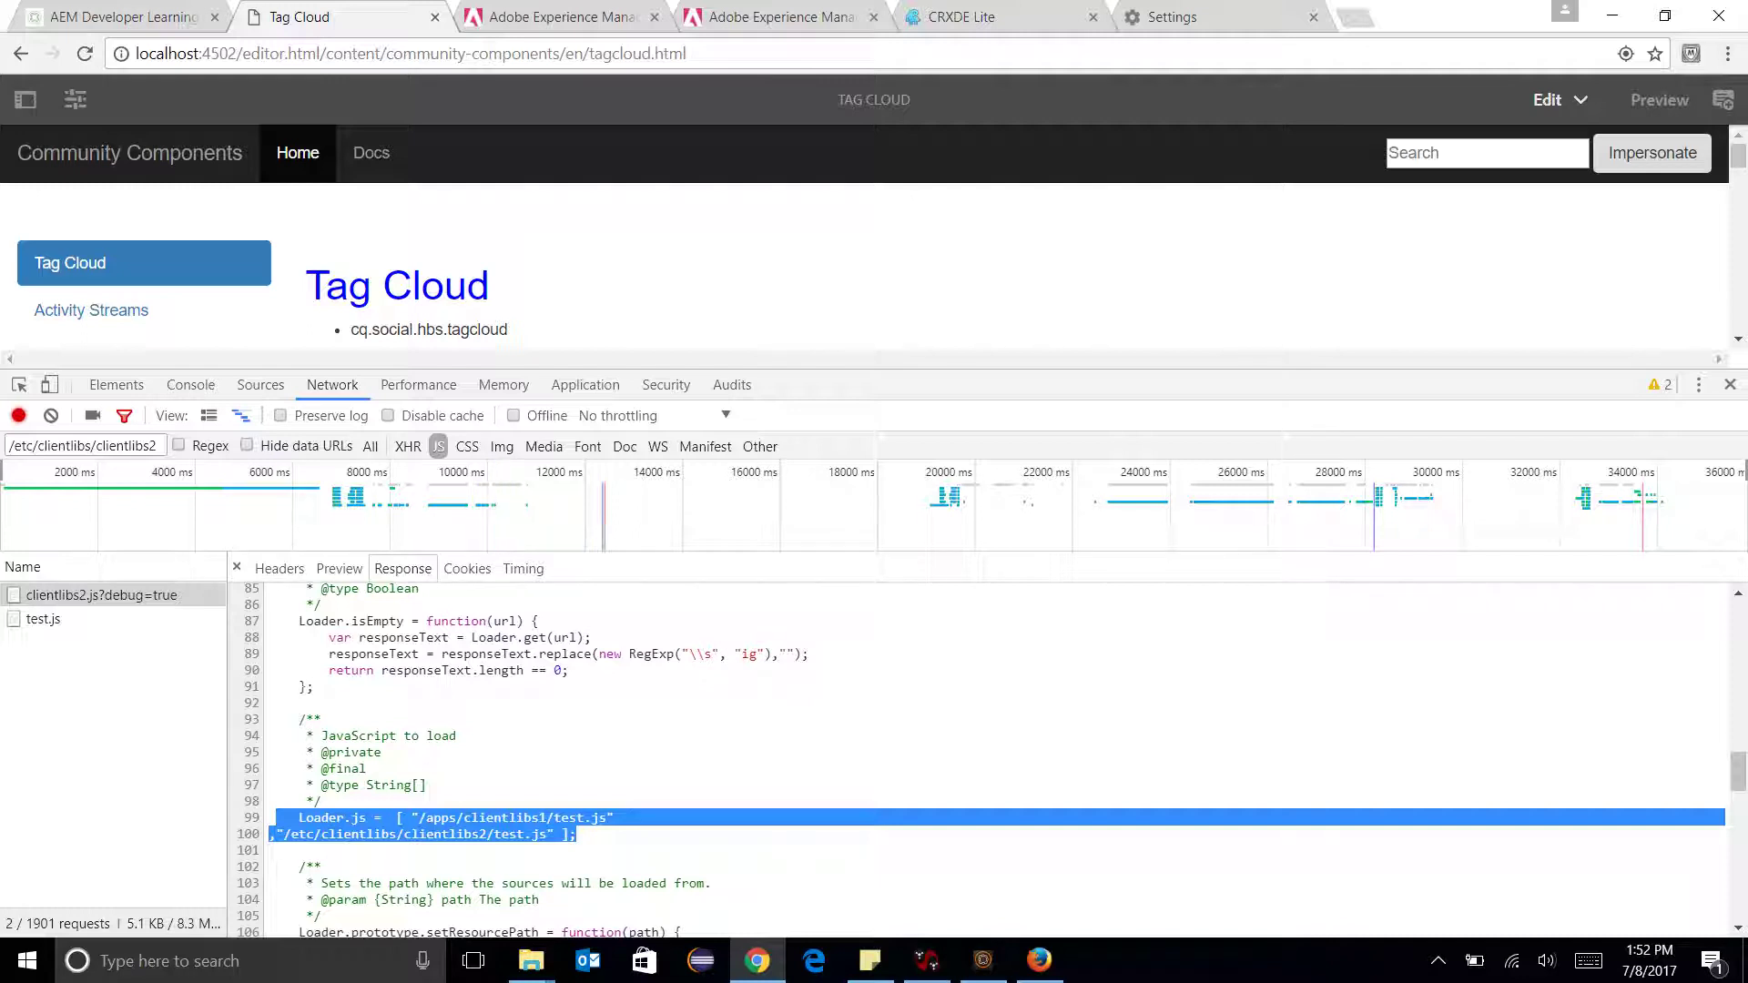
Restrict the requests to CSS and examine the responses of clientlibs2.css?debug=true and test.css.
click(467, 446)
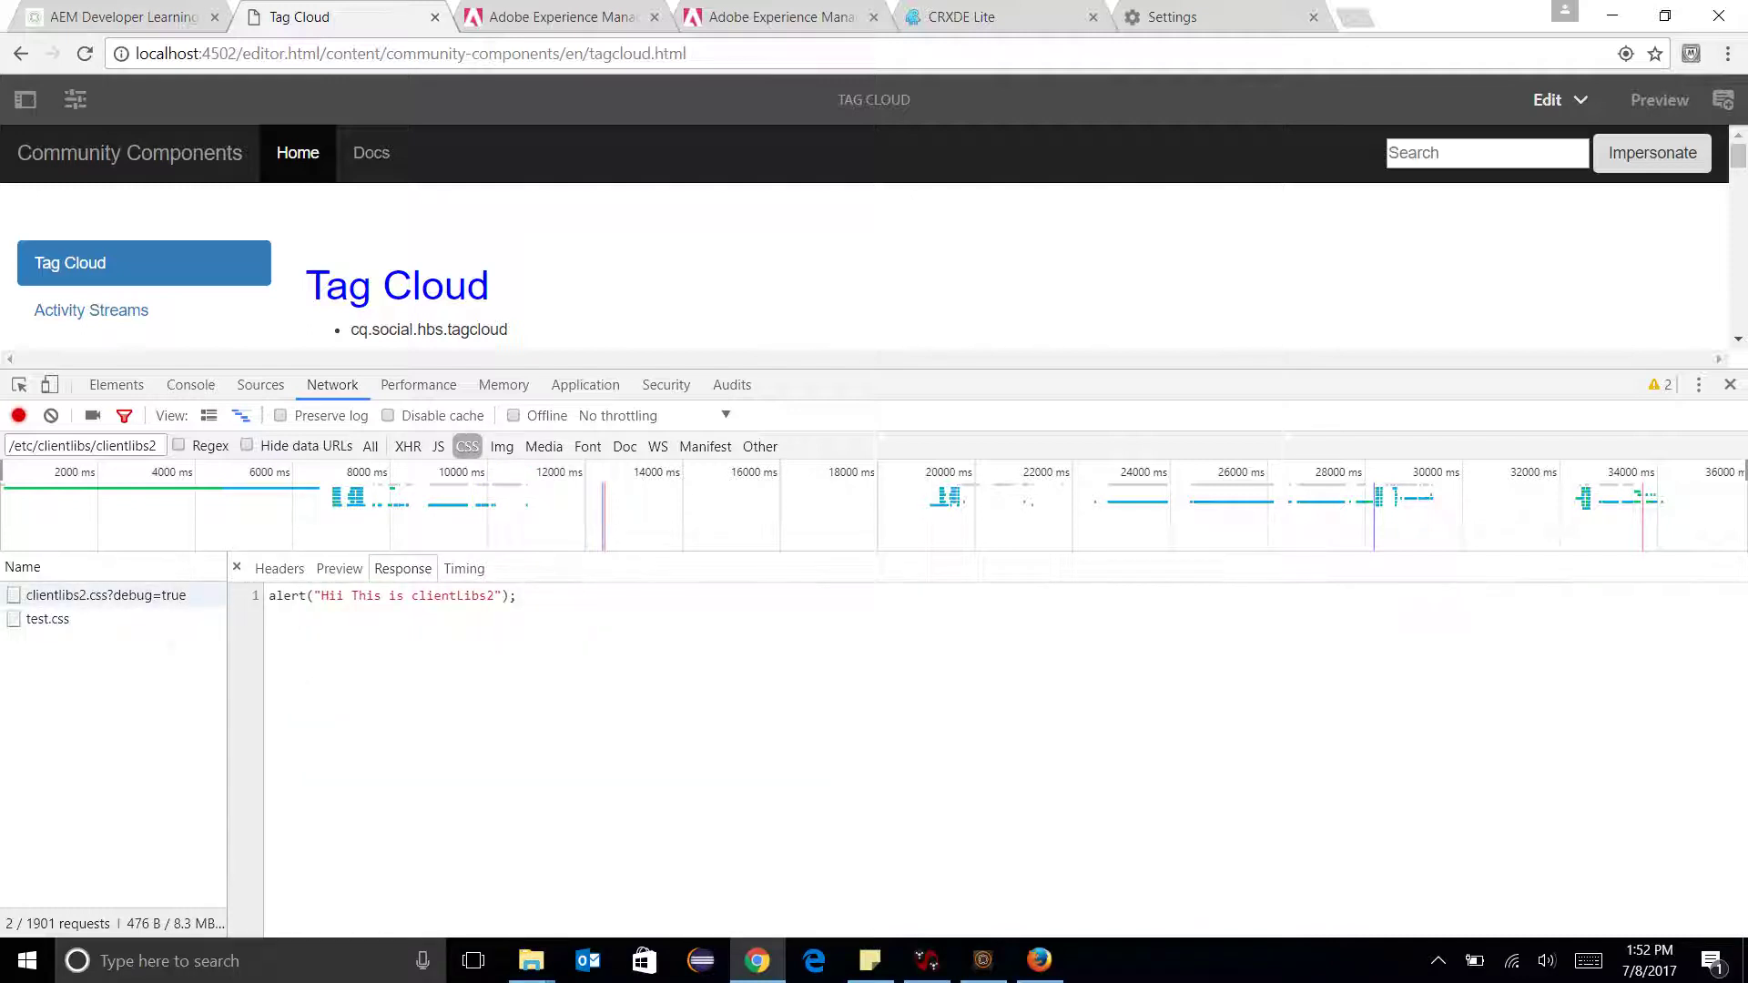
click(173, 596)
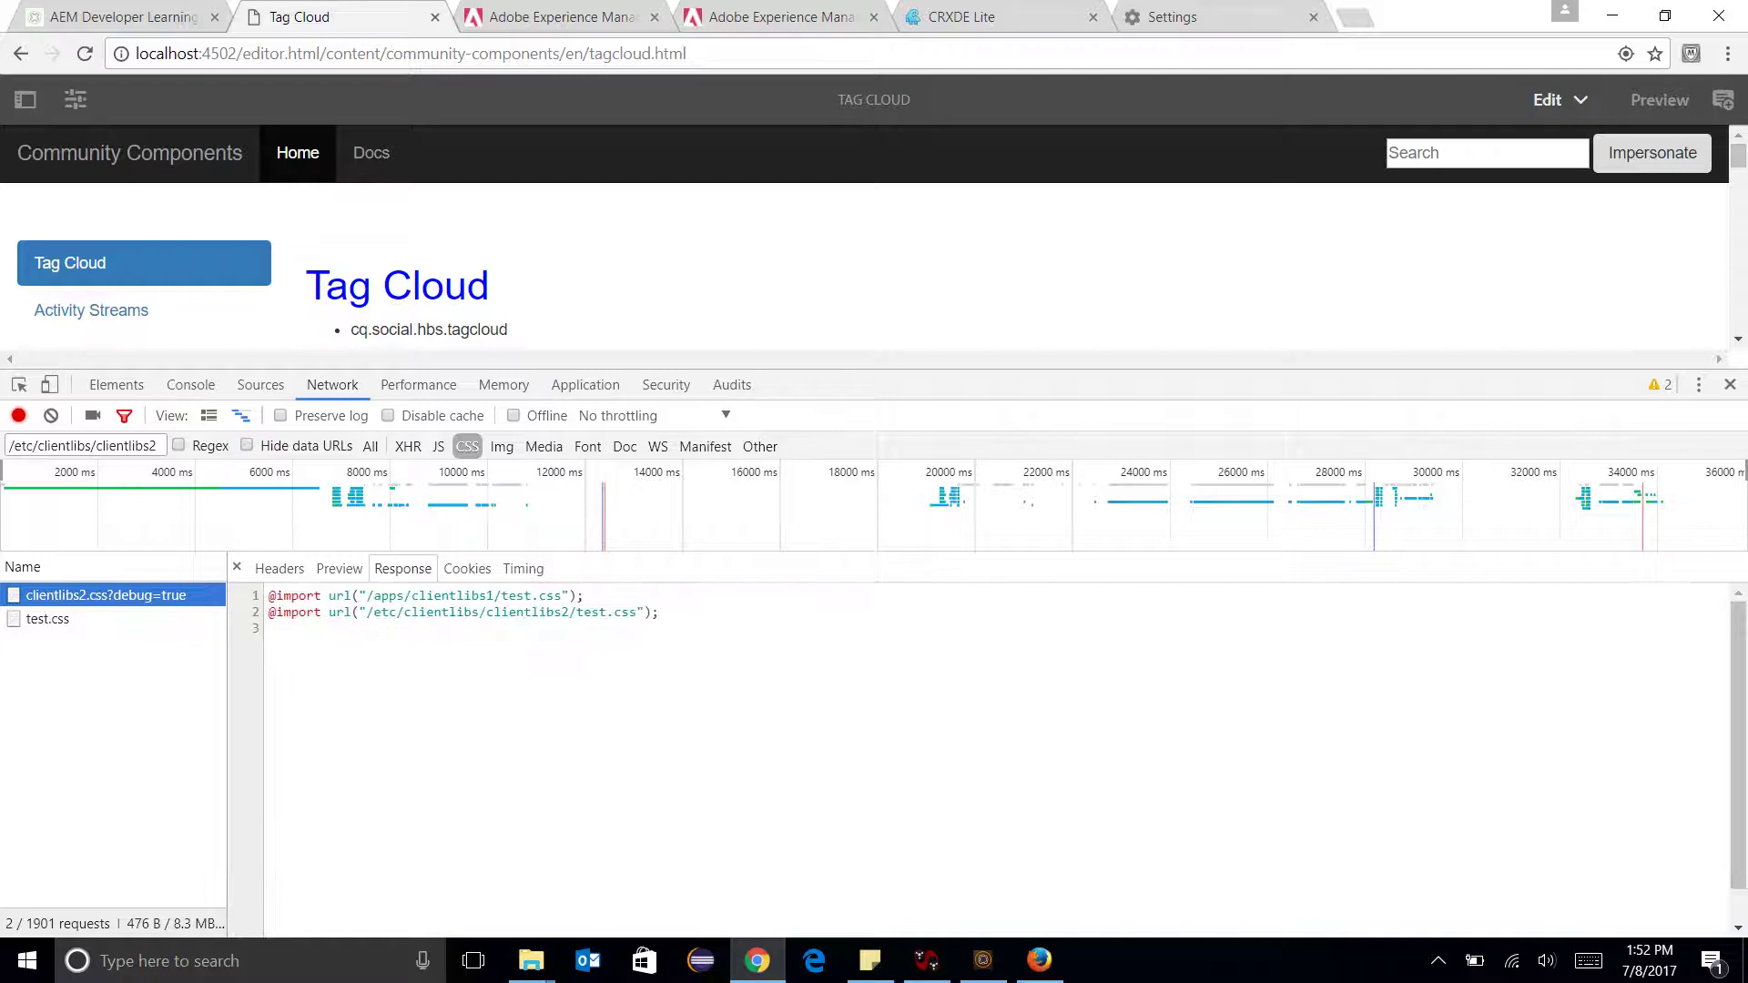
click(443, 722)
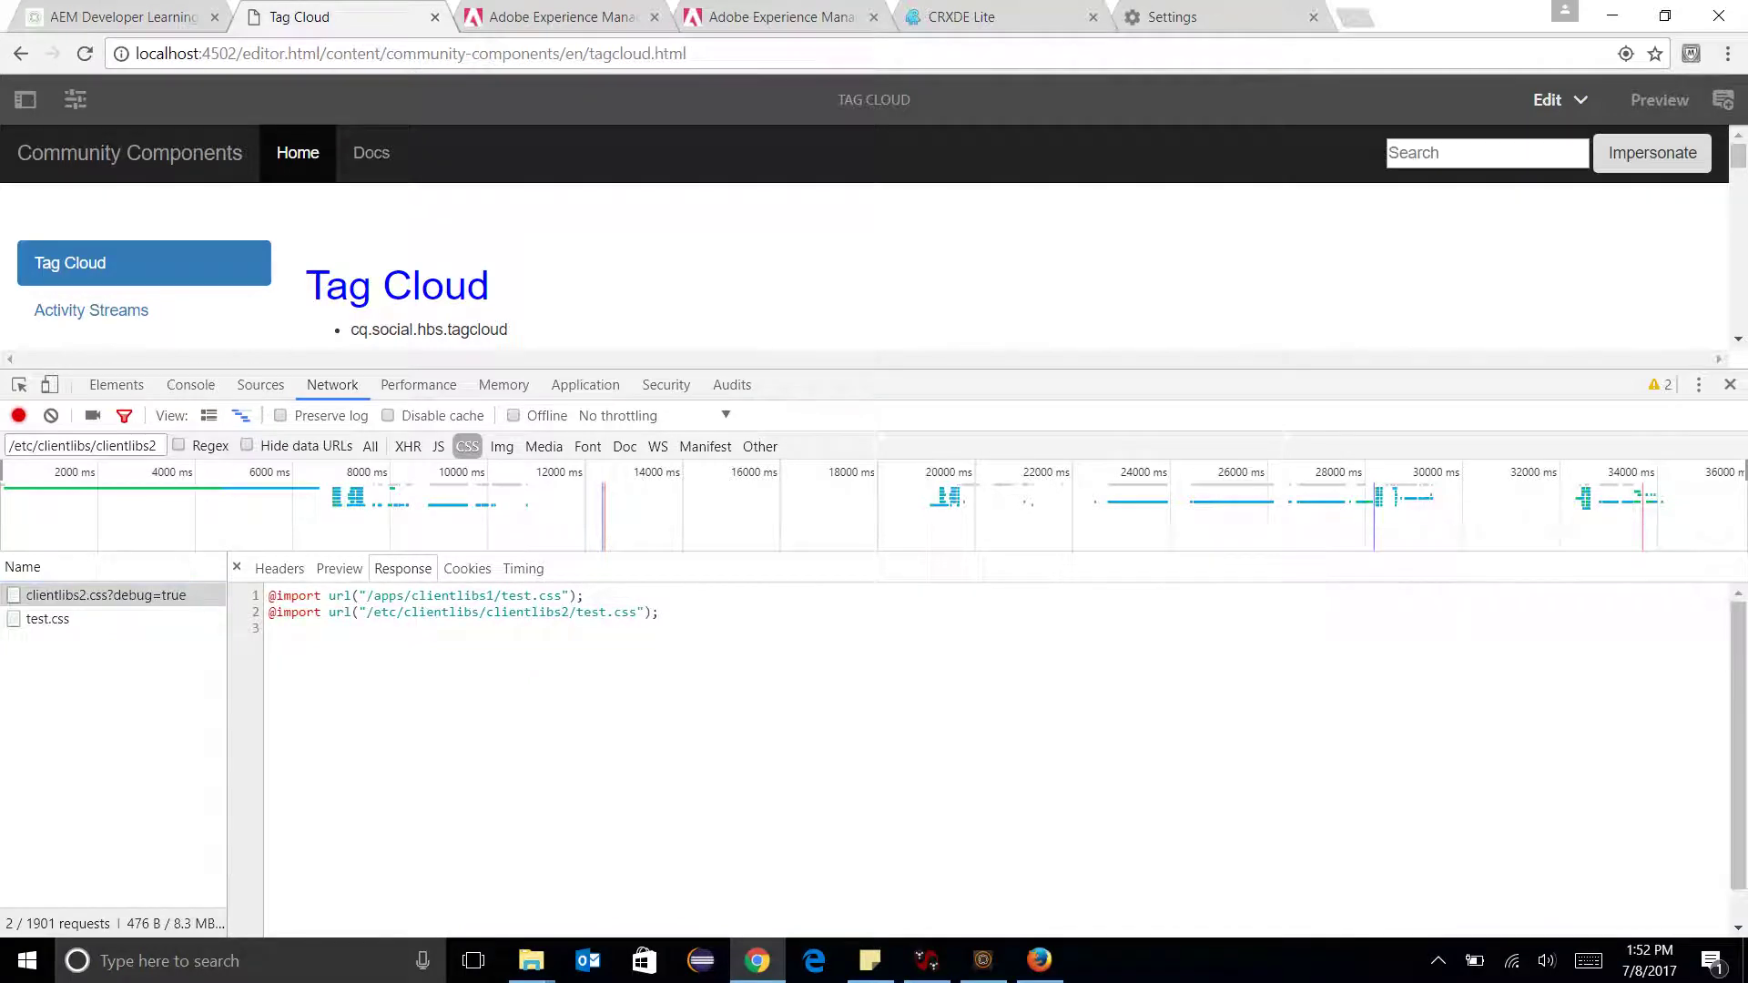
click(137, 619)
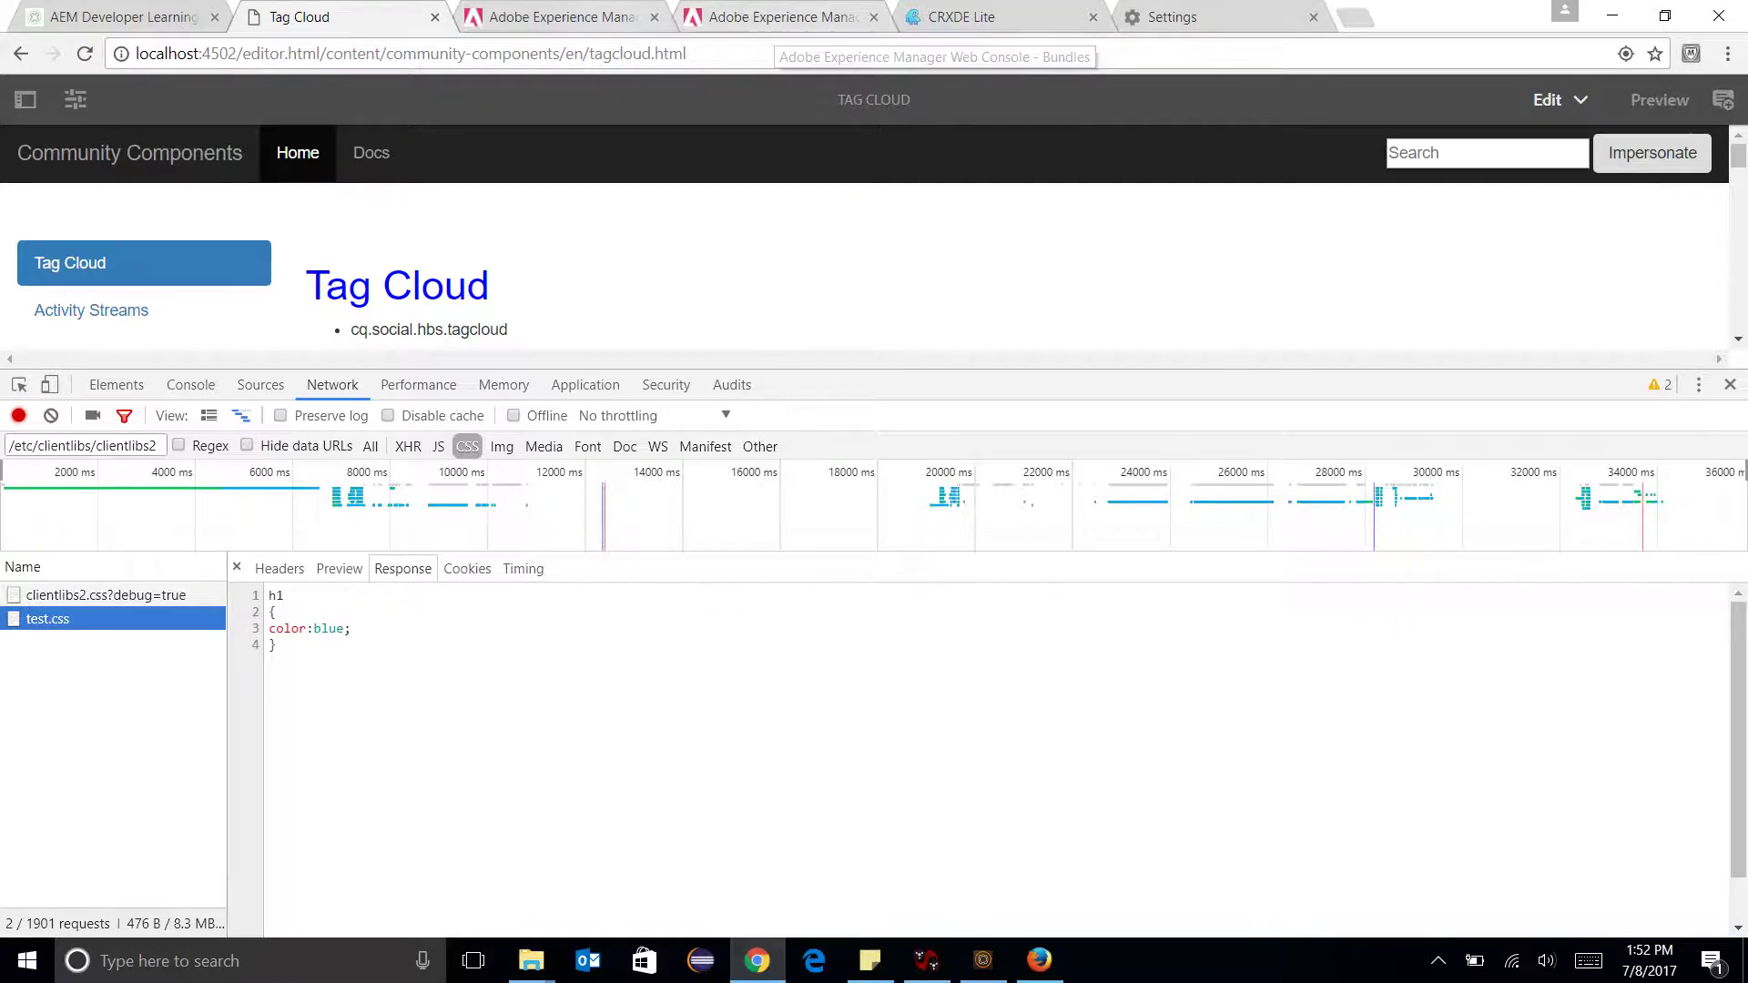
In the Web Console configuration, disable Debug and enable Gzip for Adobe Granite HTML Library Manager, and save.
click(598, 17)
key(ctrl+f)
key(Return)
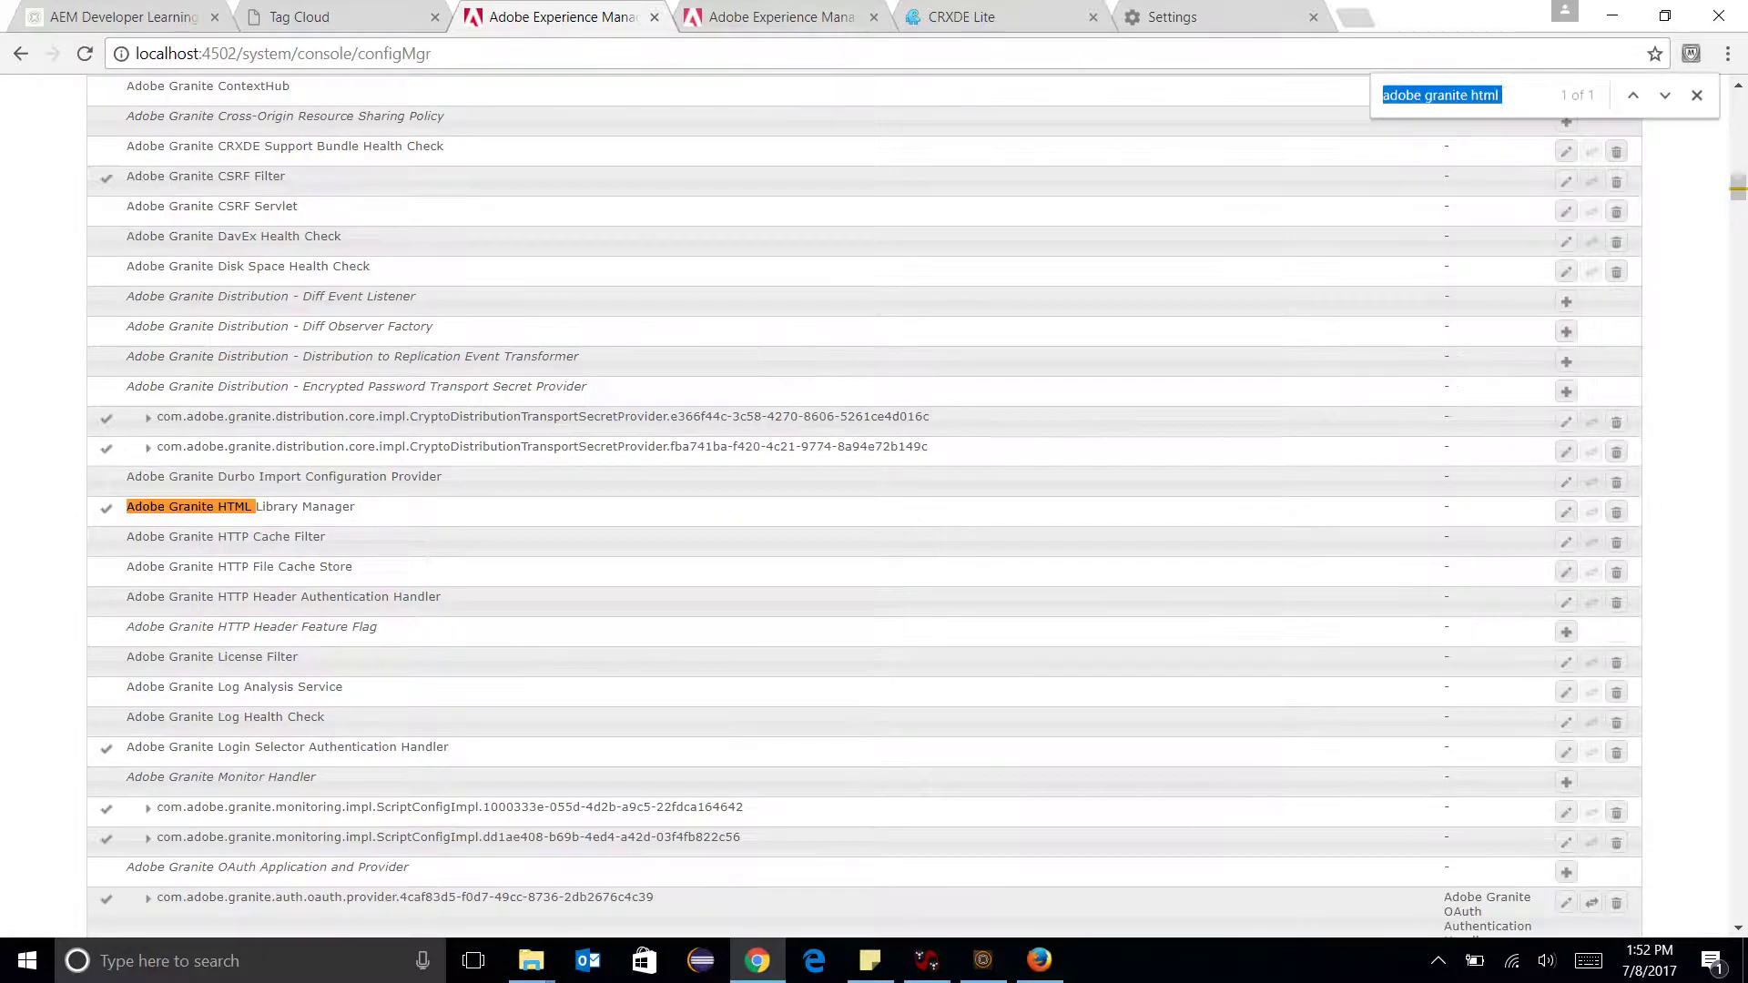
key(ctrl+Return)
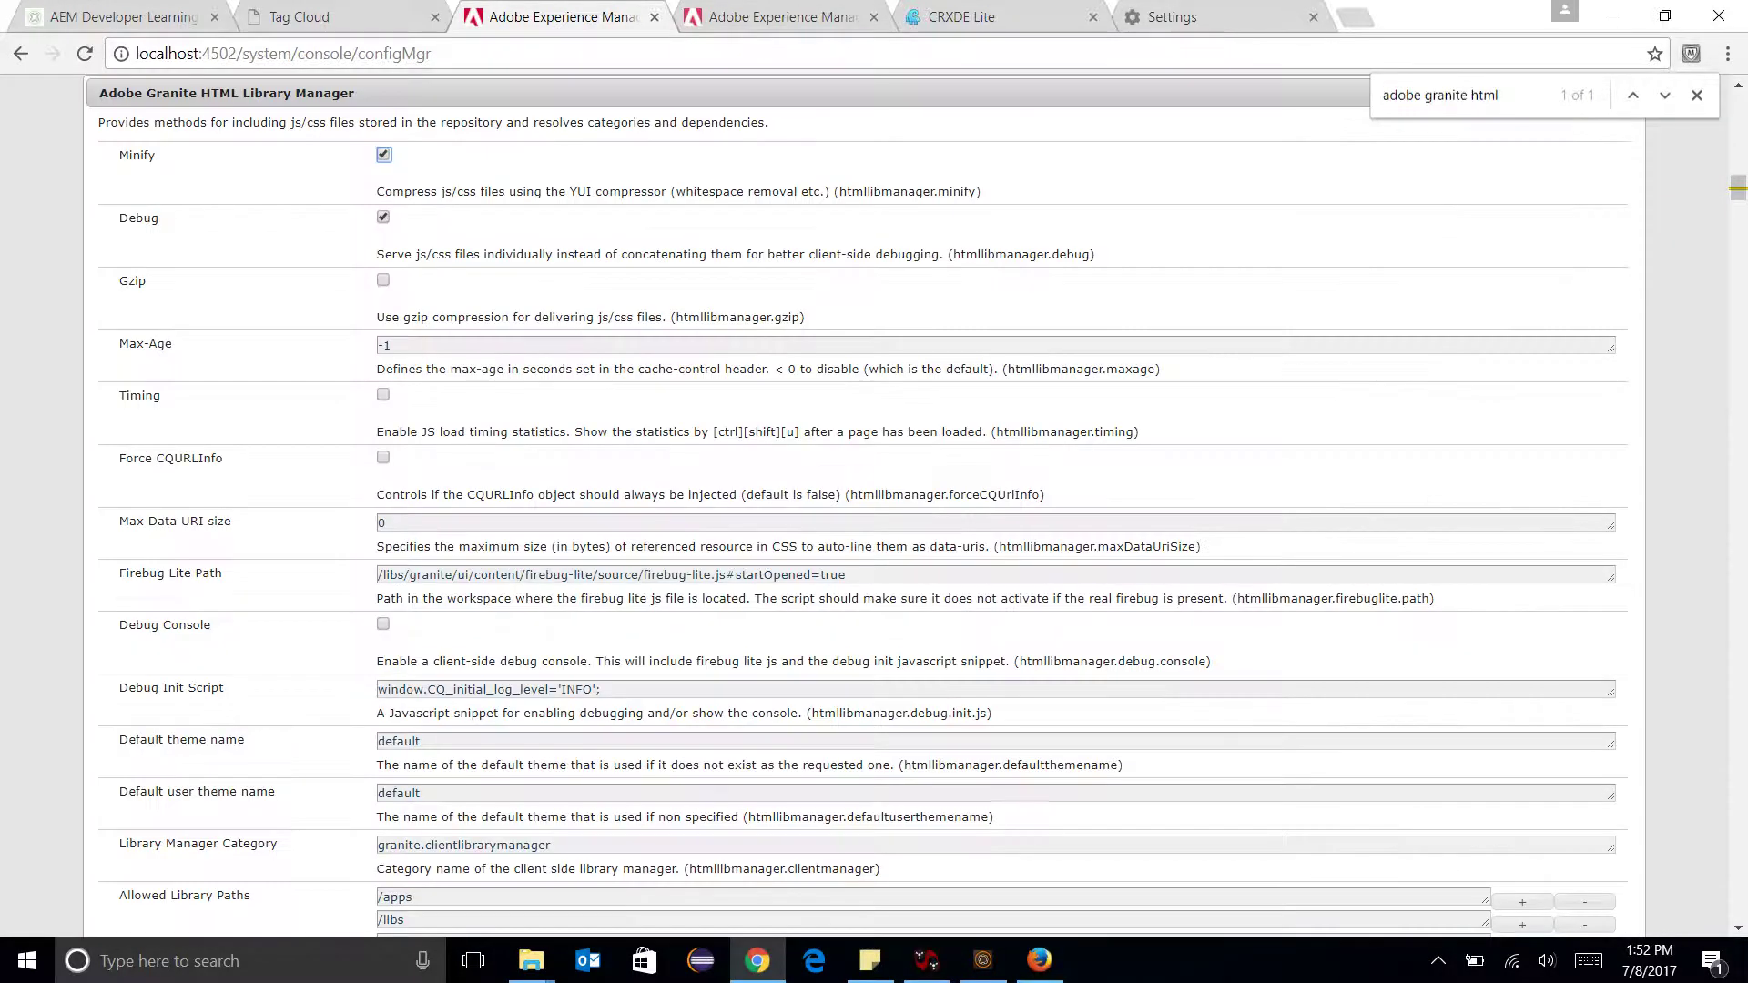
click(383, 281)
key(shift+Tab)
key(space)
scroll(856, 506, down, 4)
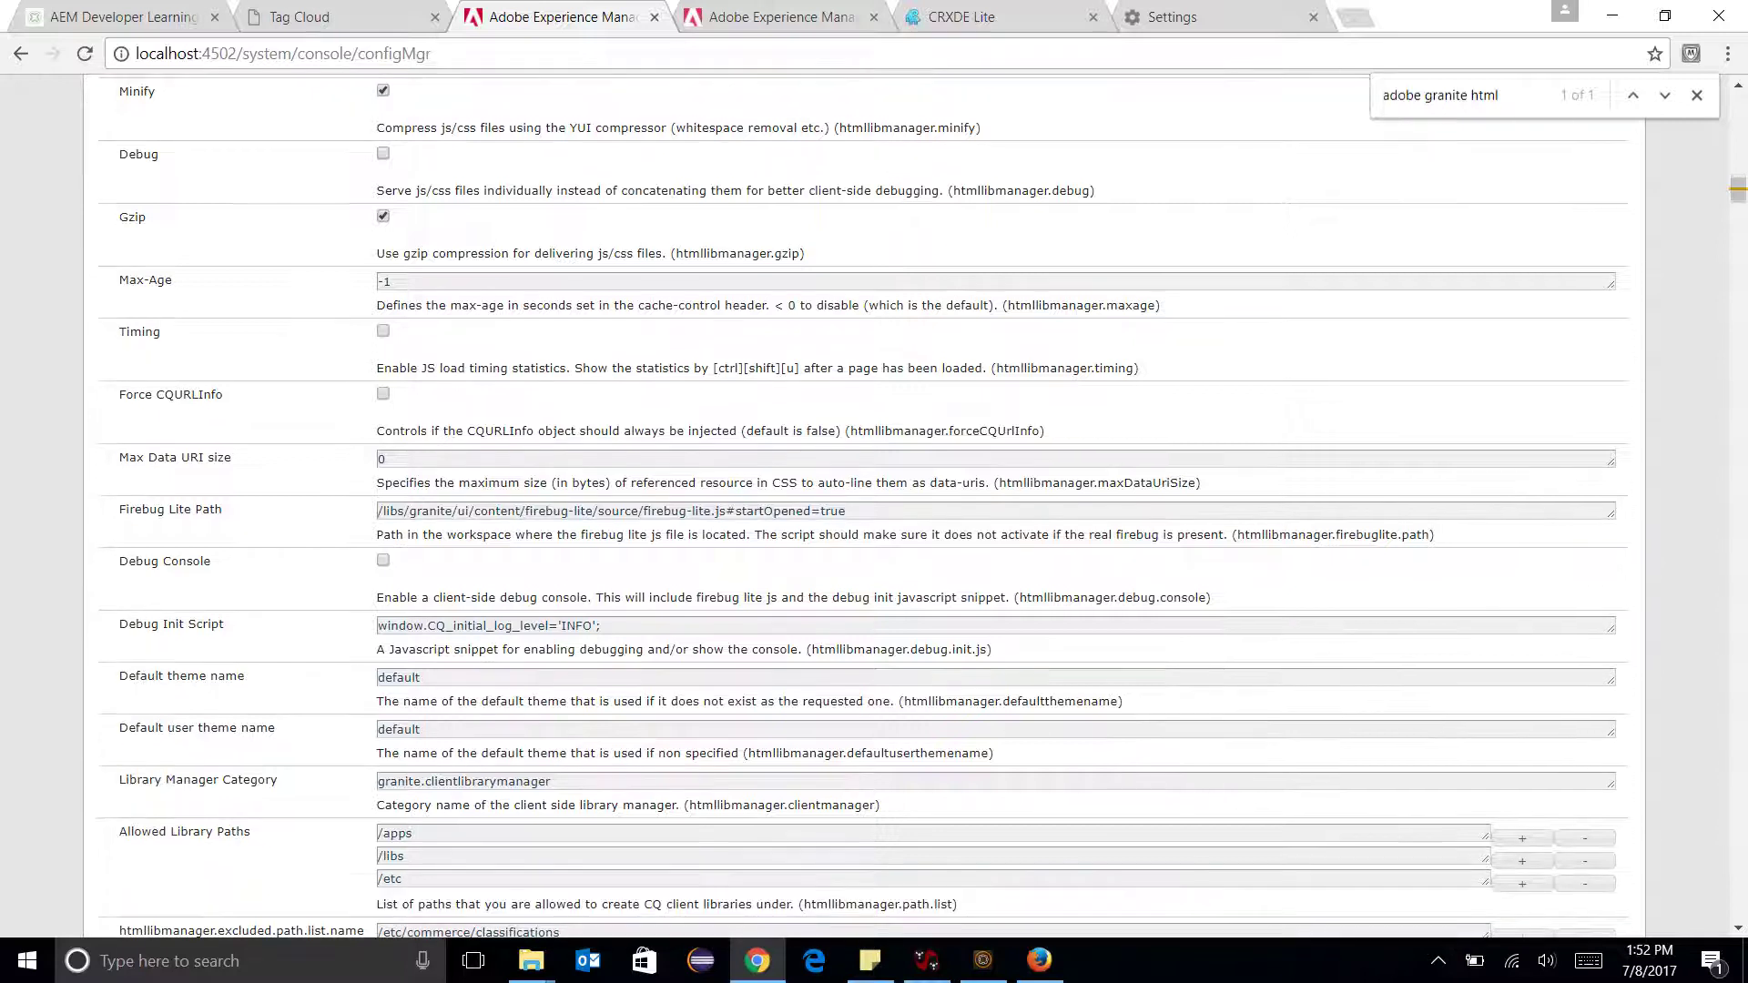
scroll(856, 506, down, 6)
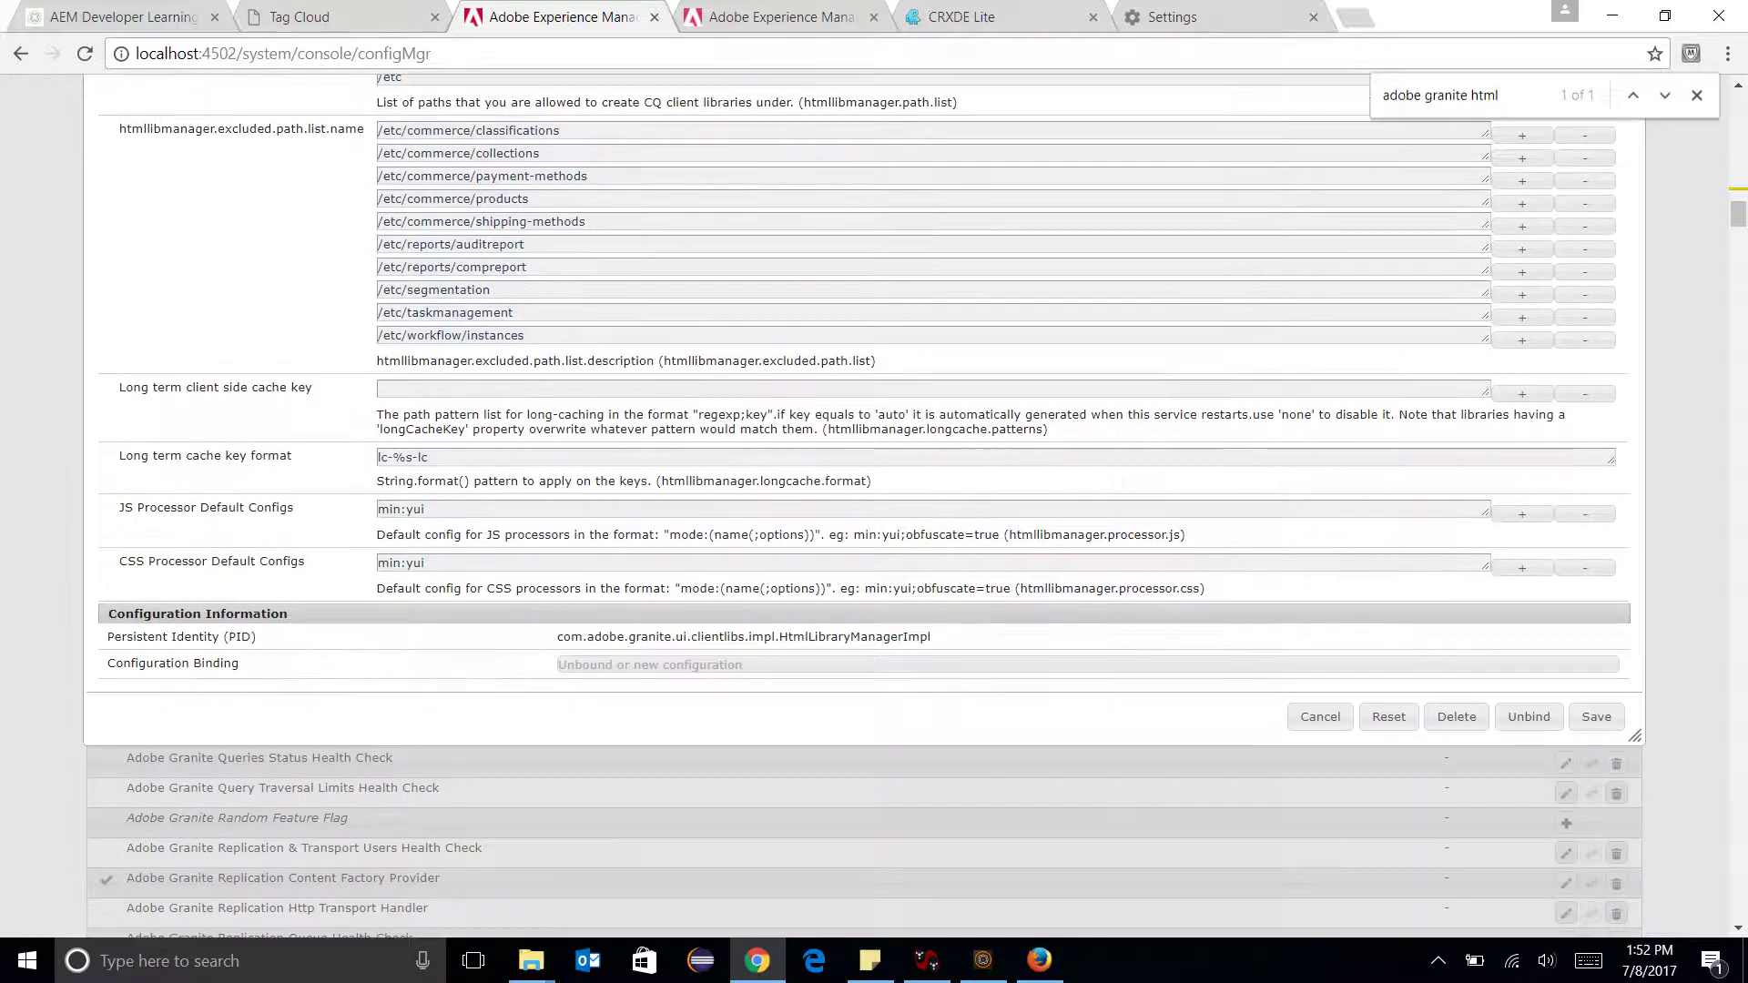
click(1596, 643)
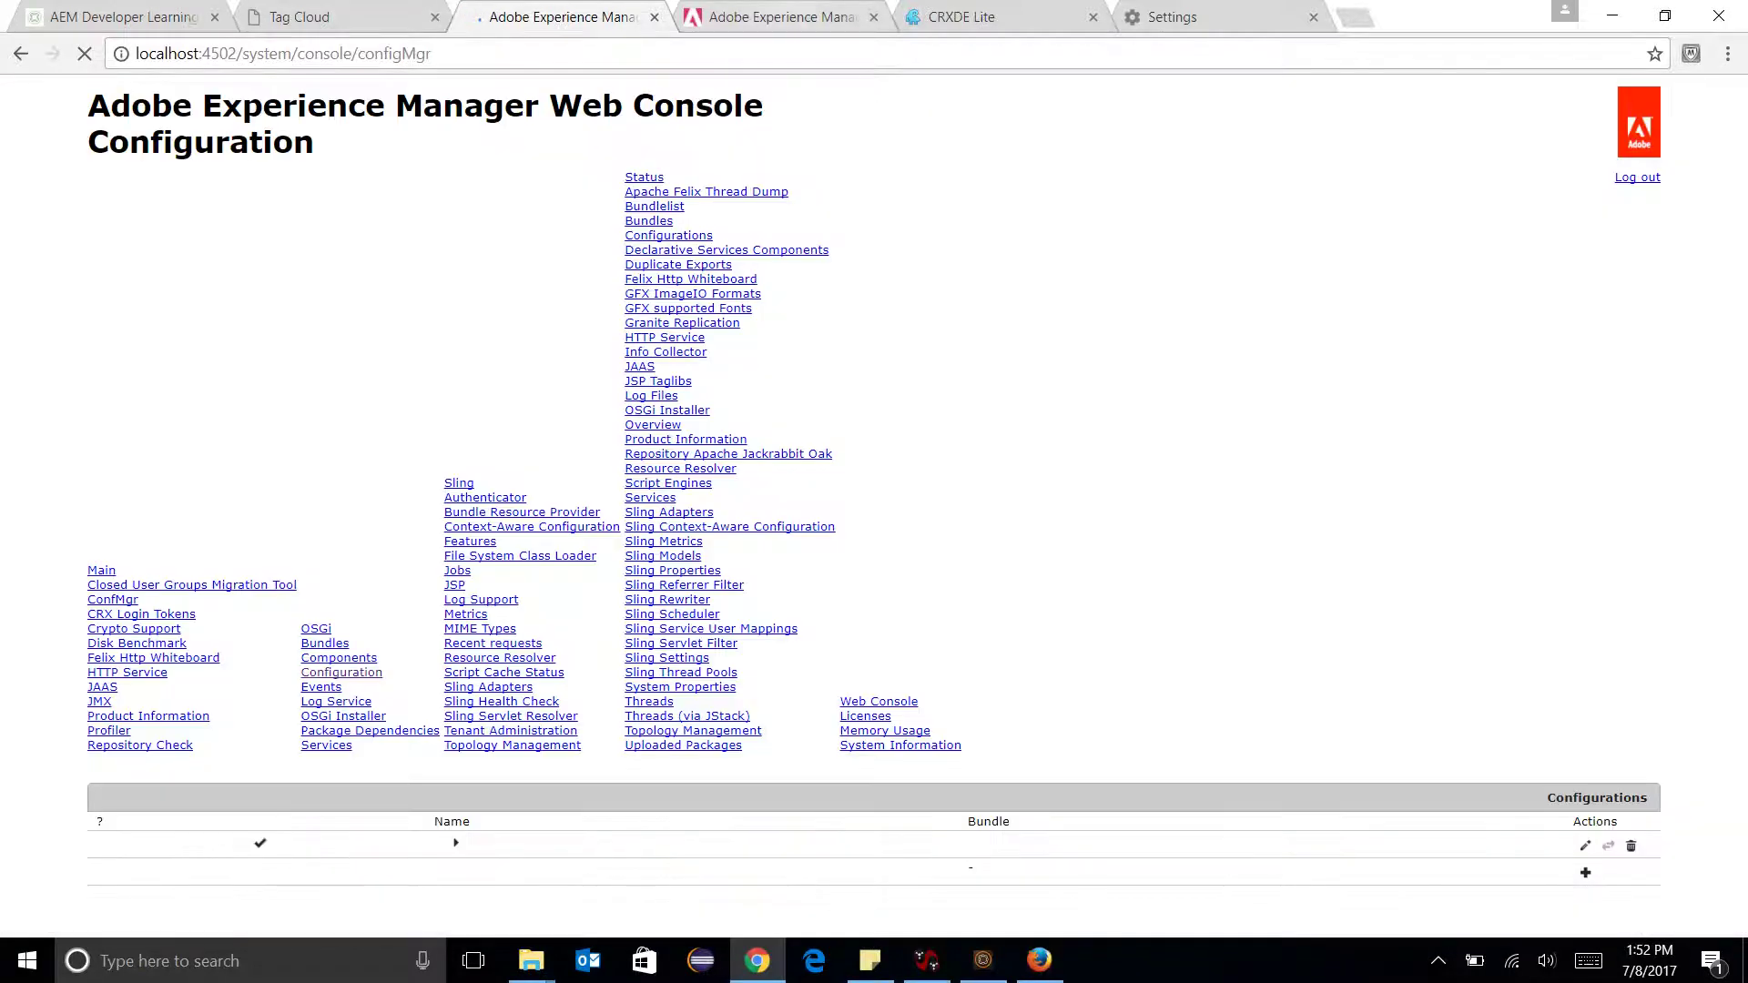
In the Bundles console, stop the Adobe Granite UI Clientlibs bundle and start it again.
key(ctrl+Tab)
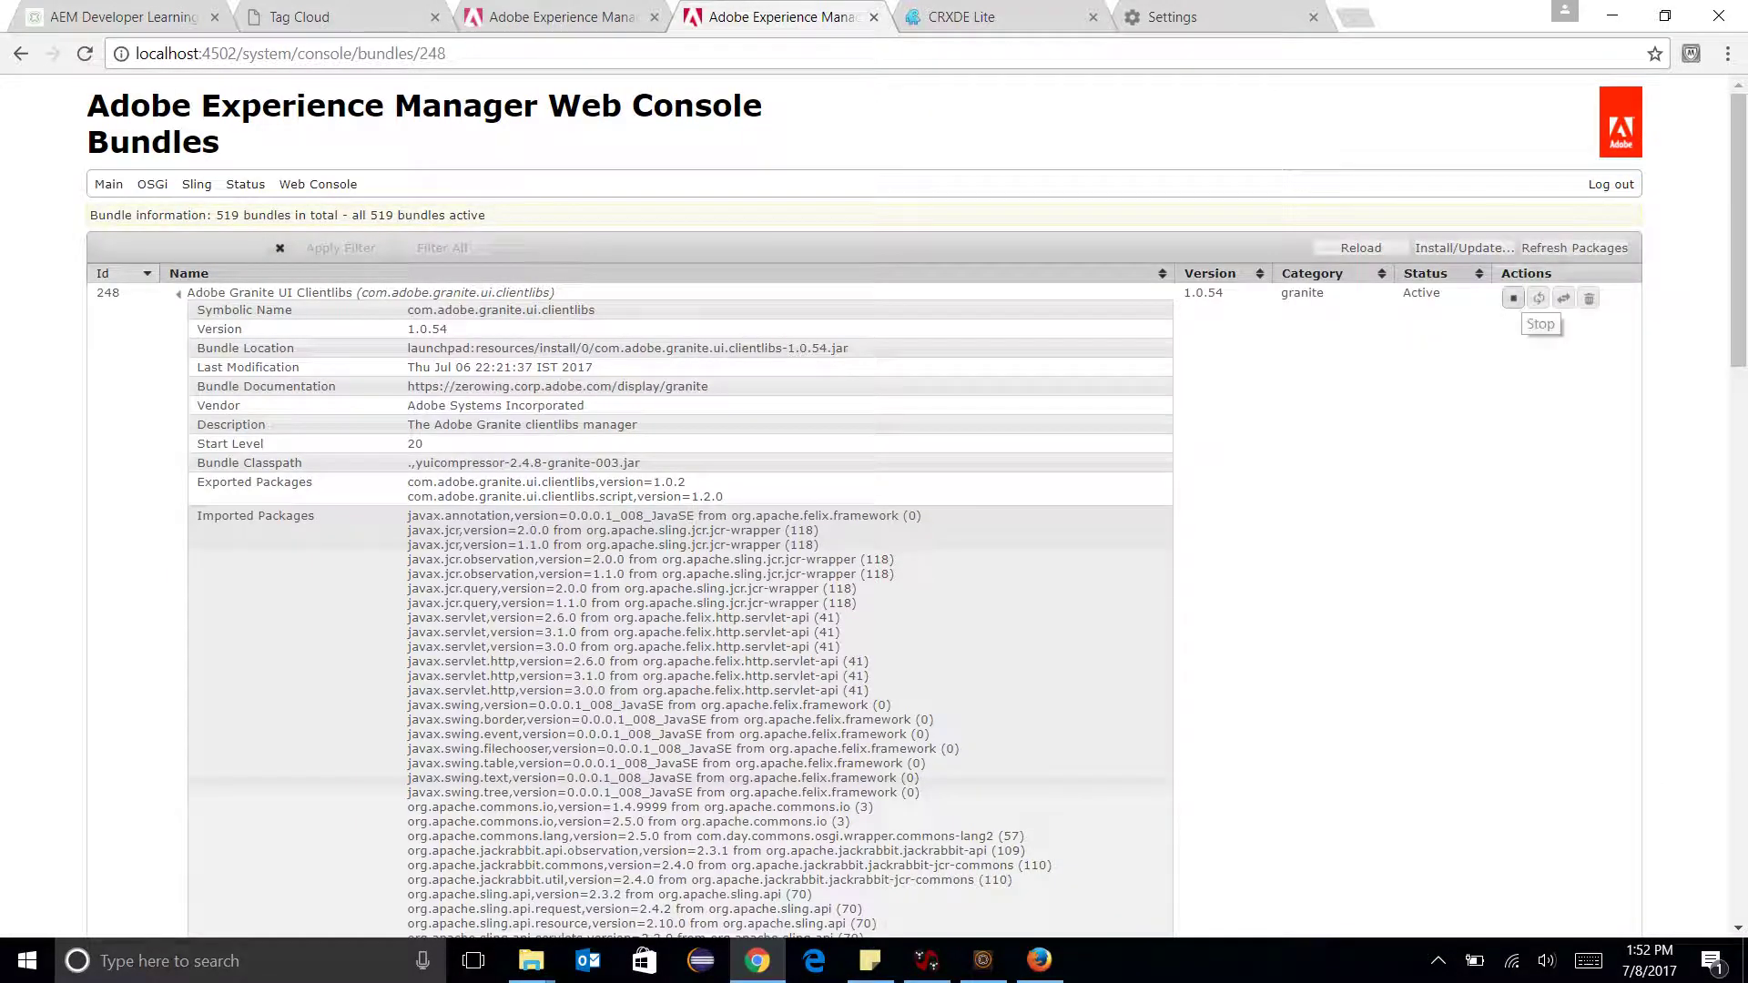
click(1513, 298)
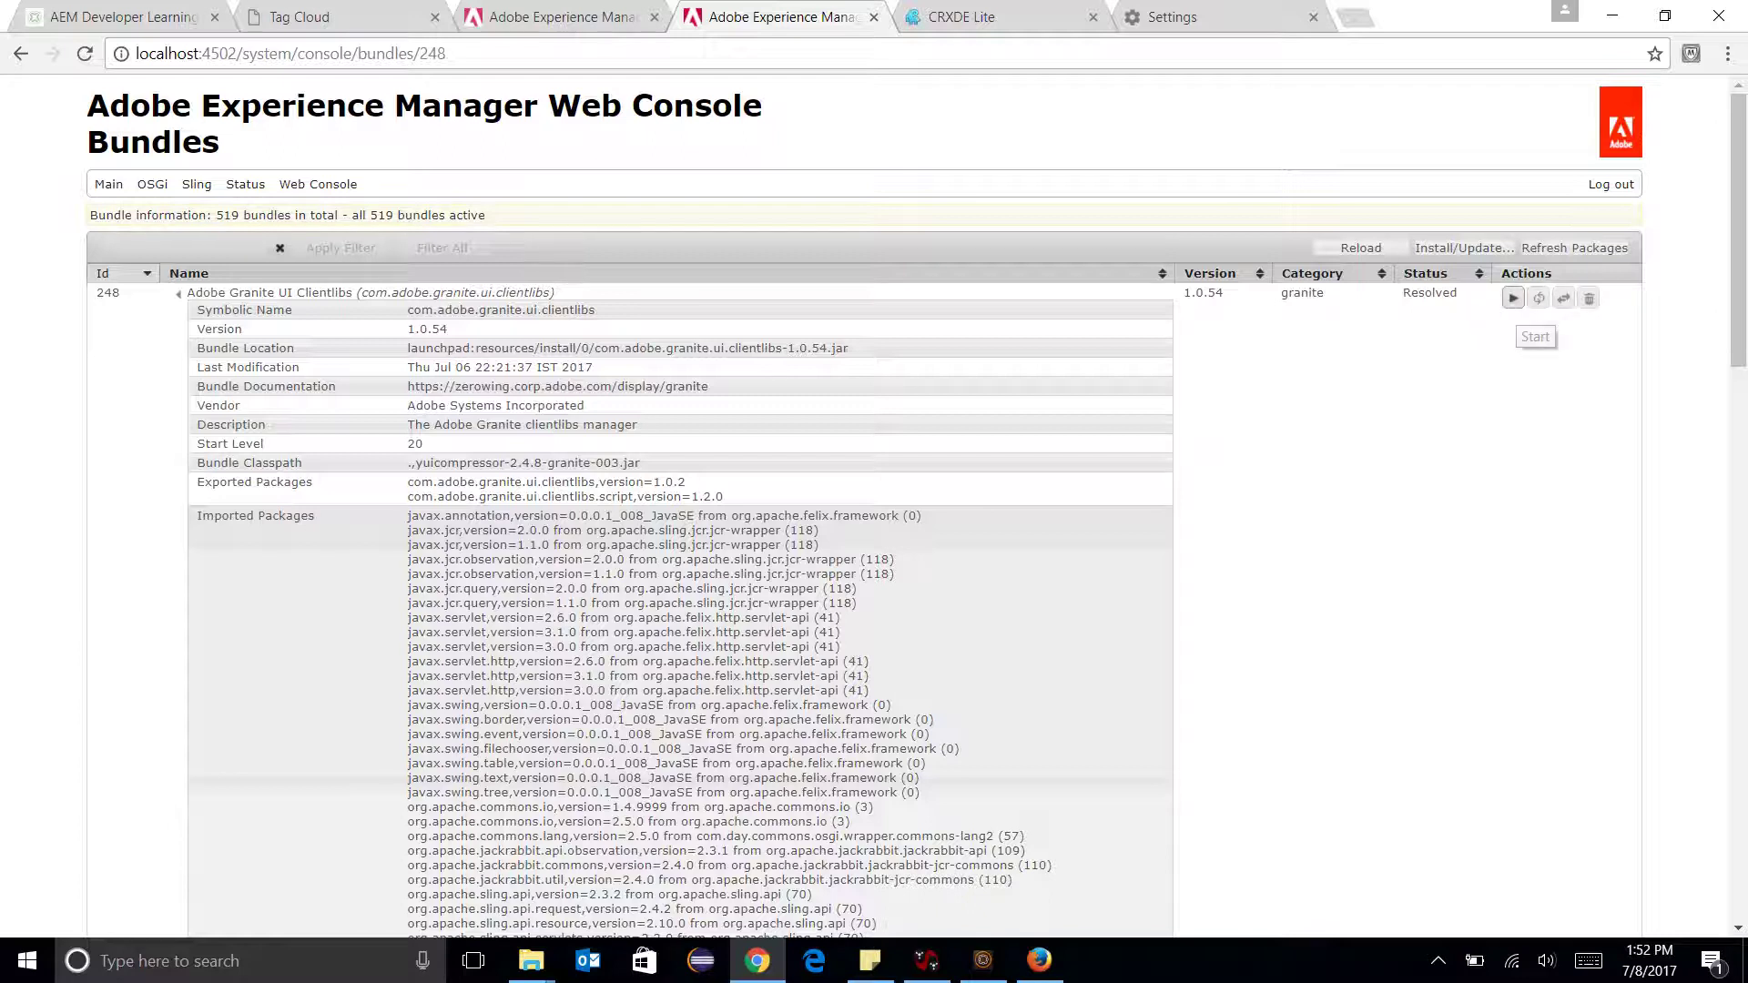
In CRXDE Lite, empty the clientlib categories value in test.html and save the file.
click(962, 17)
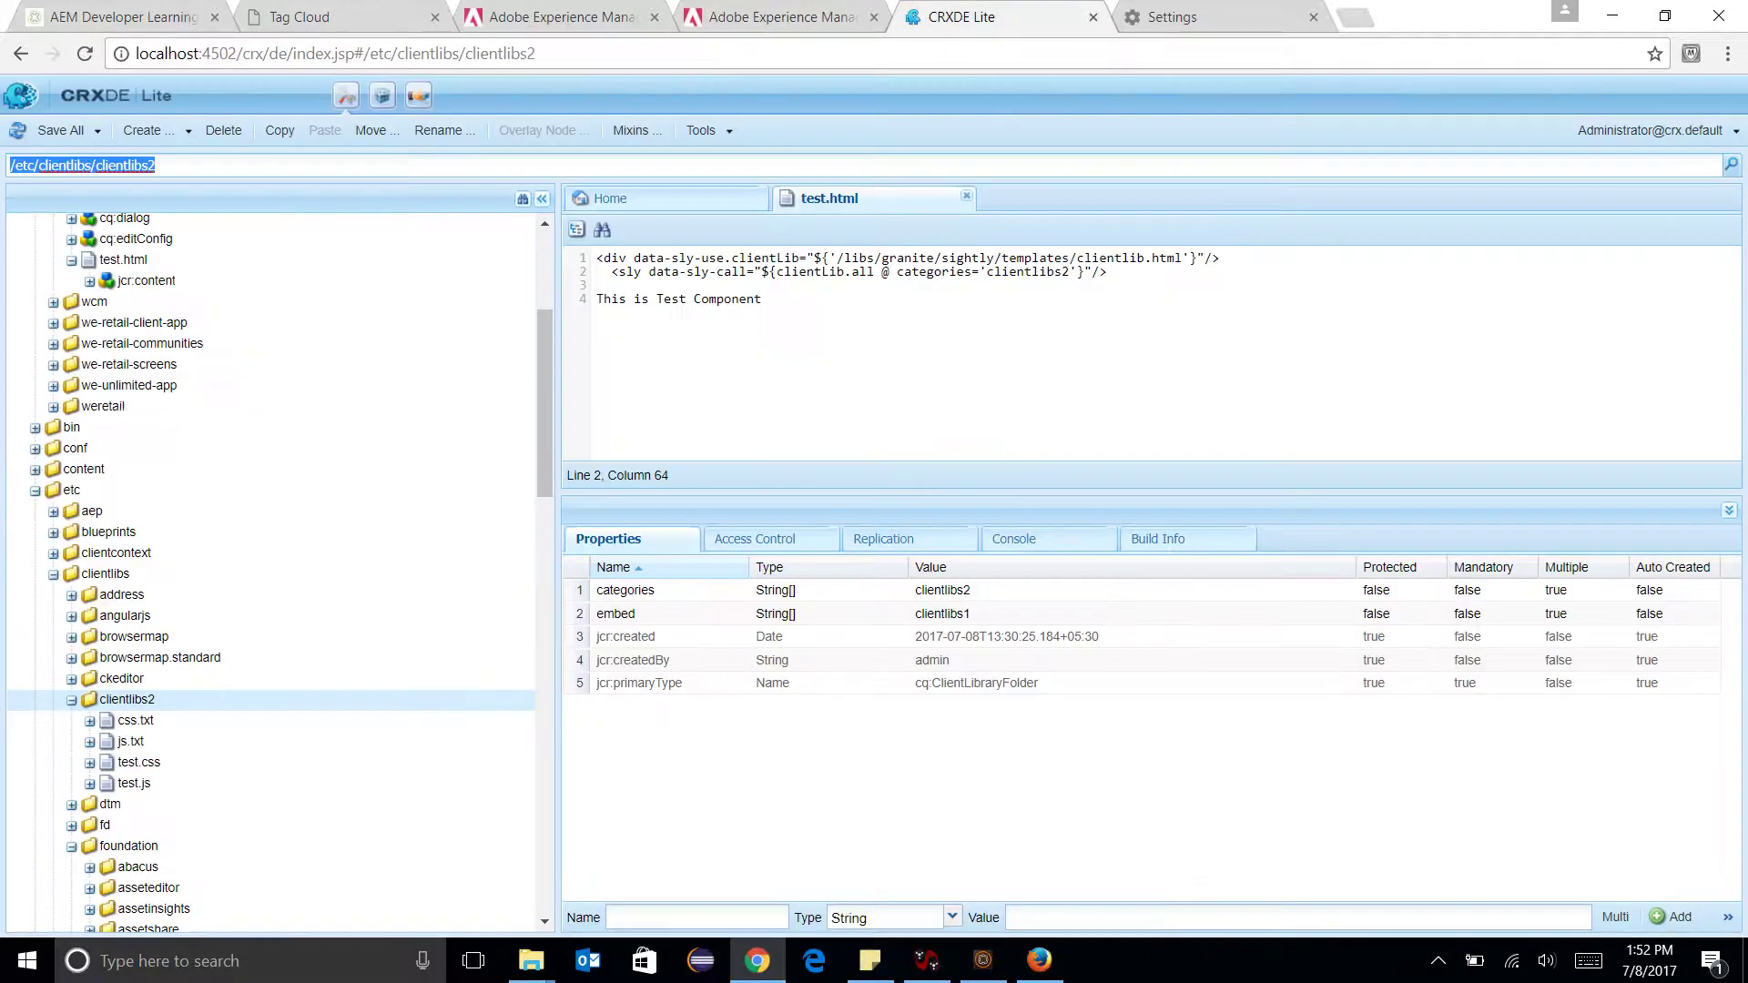
click(1070, 272)
key(BackSpace)
key(BackSpace)
key(BackSpace)
key(BackSpace)
key(BackSpace)
key(BackSpace)
key(BackSpace)
key(BackSpace)
key(BackSpace)
key(BackSpace)
key(BackSpace)
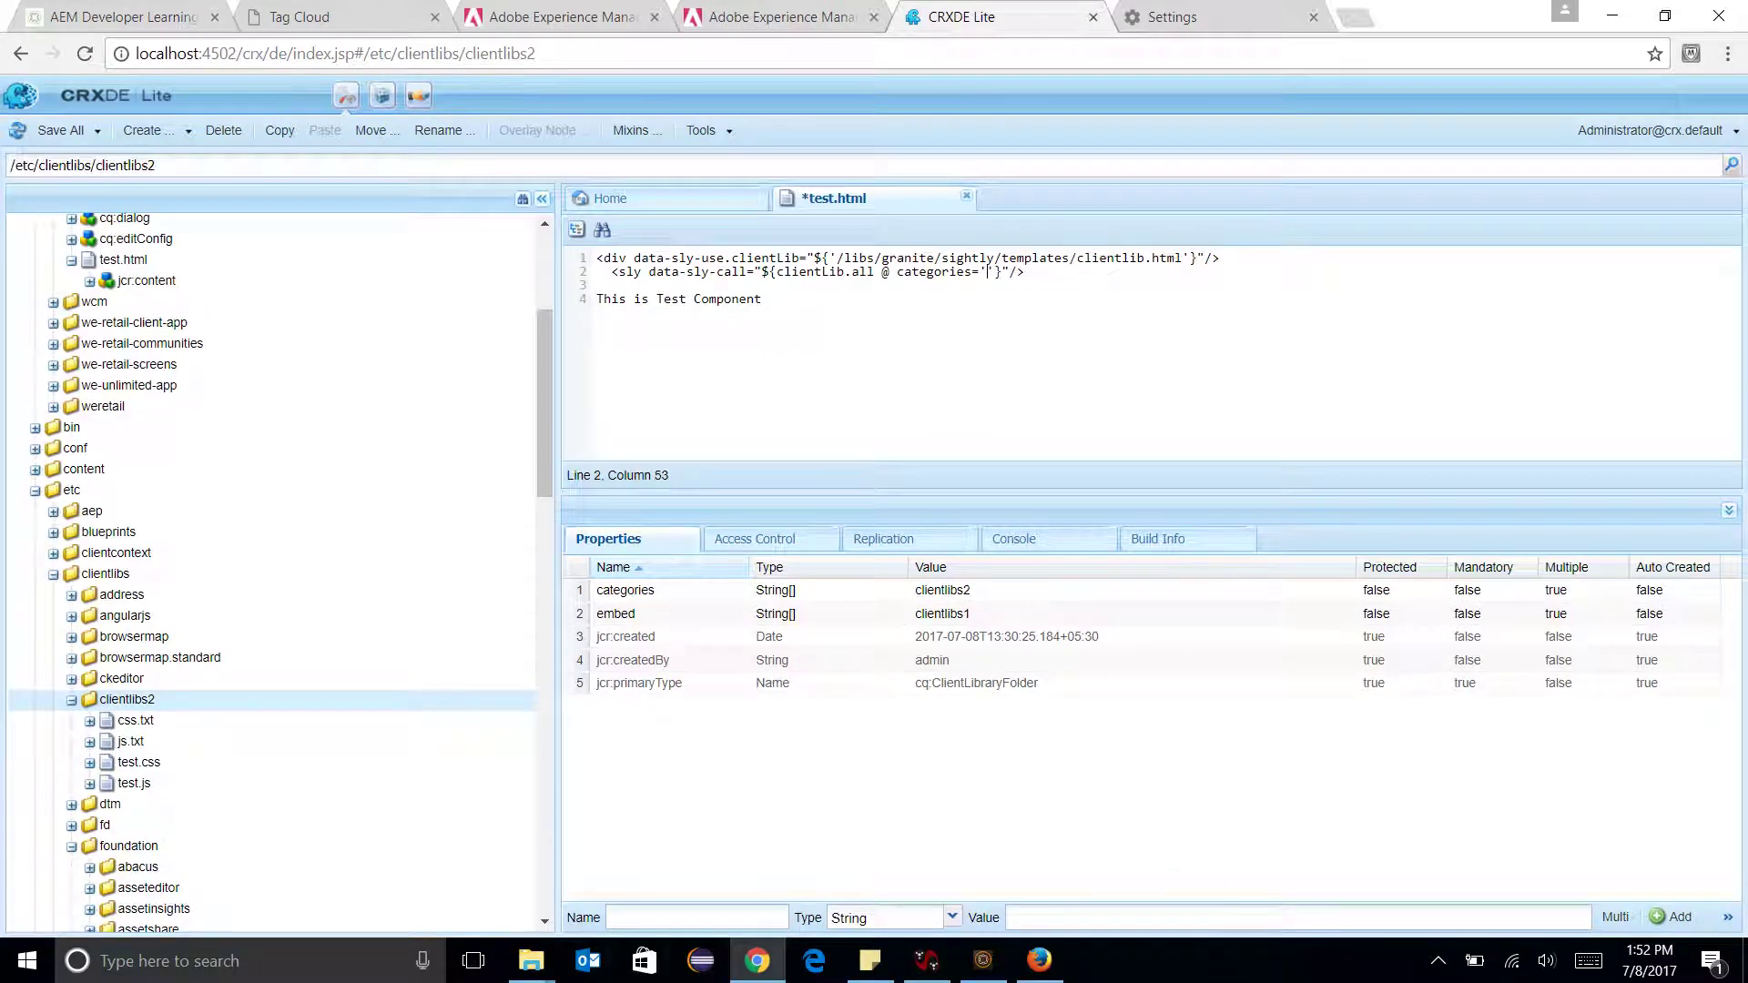
key(ctrl+s)
Check the bundle's status, clear the past day's cached images and files, and return to the Tag Cloud page.
click(781, 17)
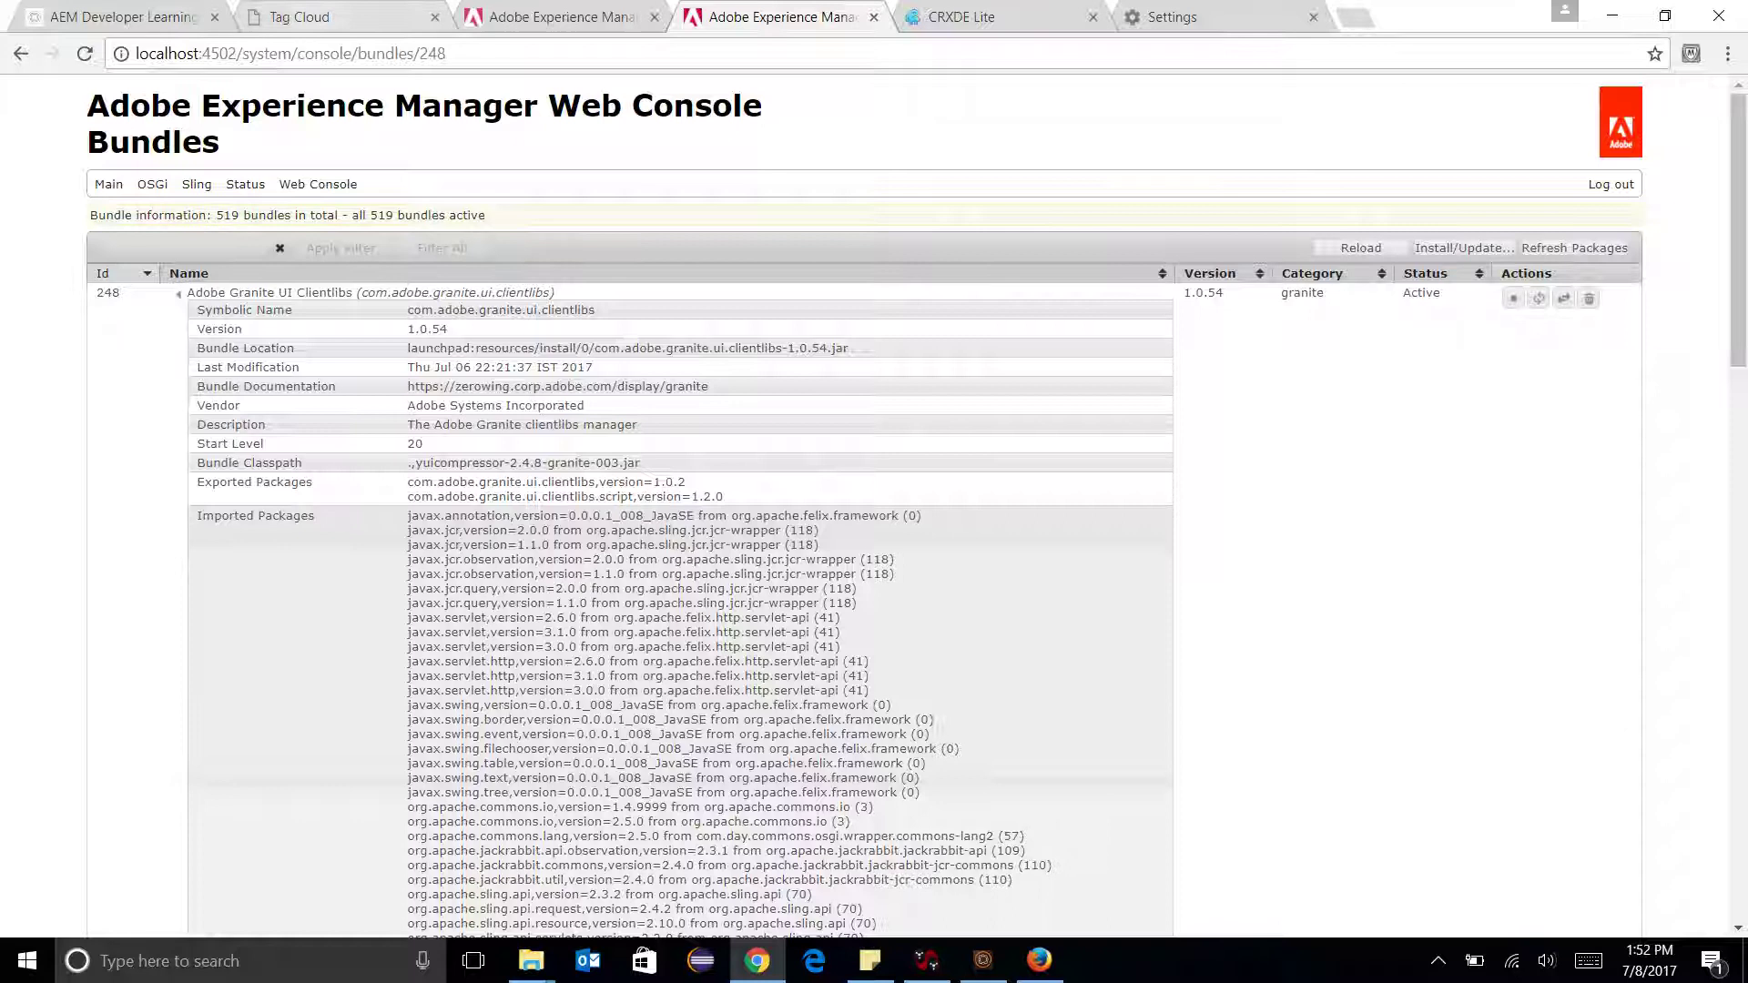
click(344, 16)
key(ctrl+shift+Delete)
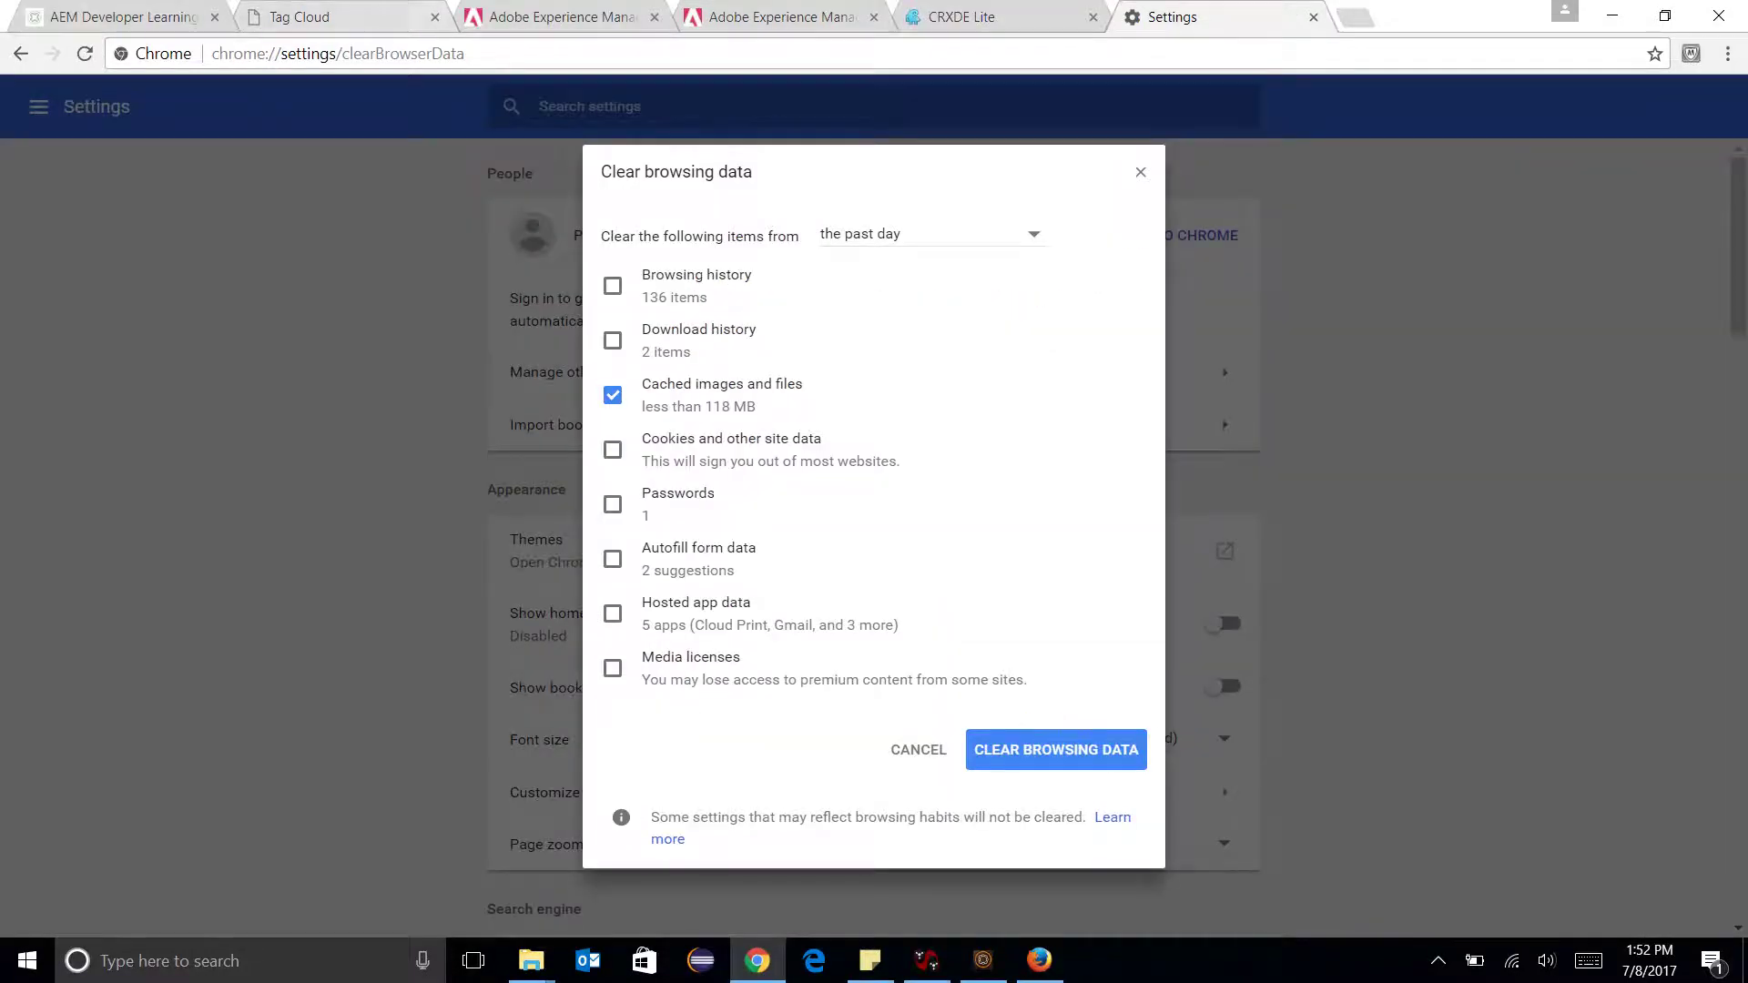
key(Return)
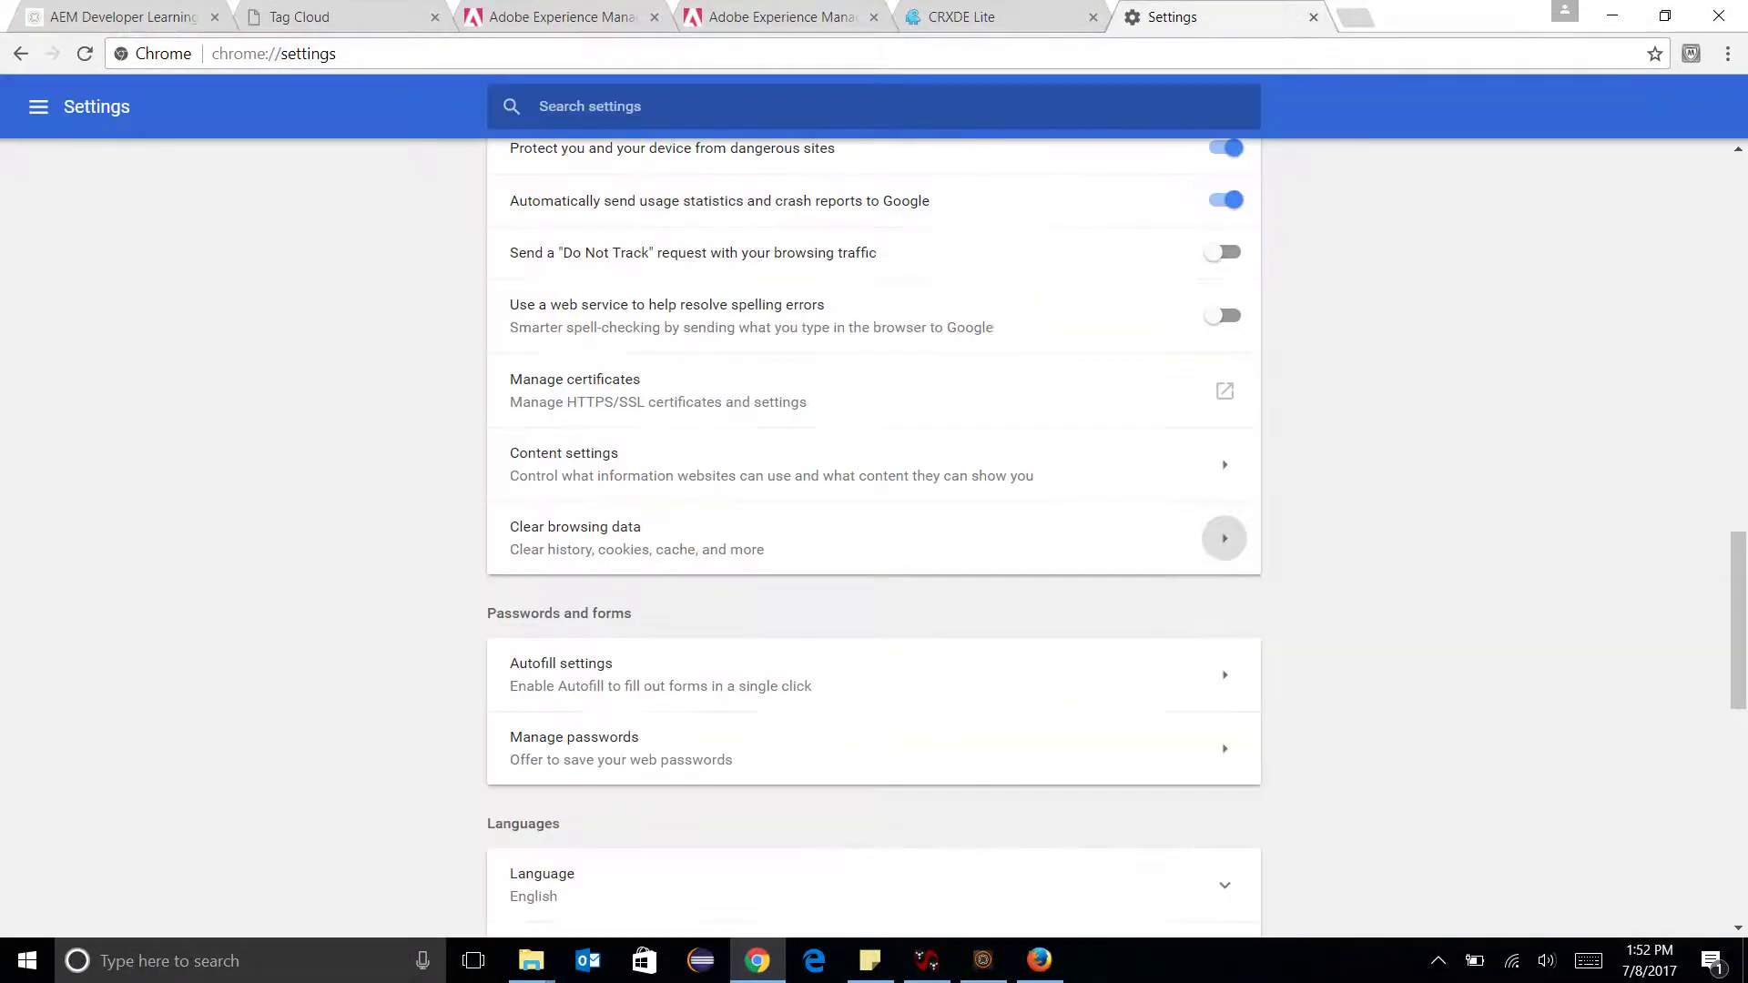
key(ctrl+2)
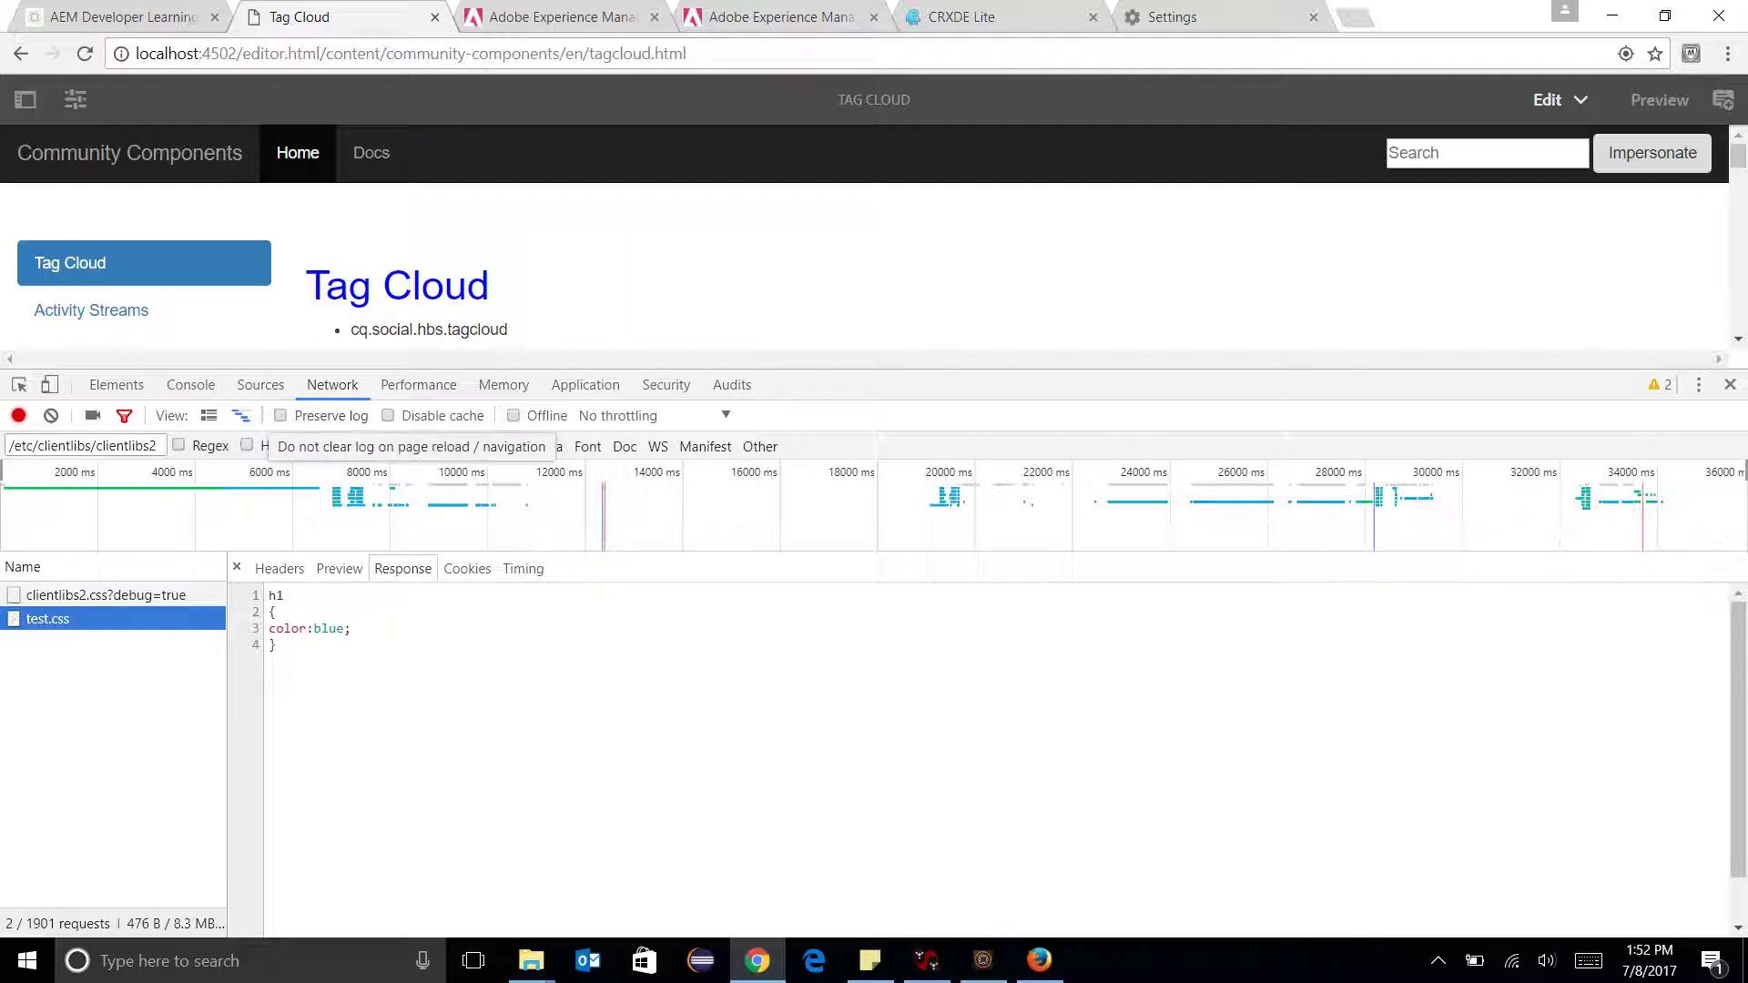
Reload the Tag Cloud page, list all its JavaScript requests without a path filter, and inspect the clientlibs.min.js request under editors/htl.
click(438, 447)
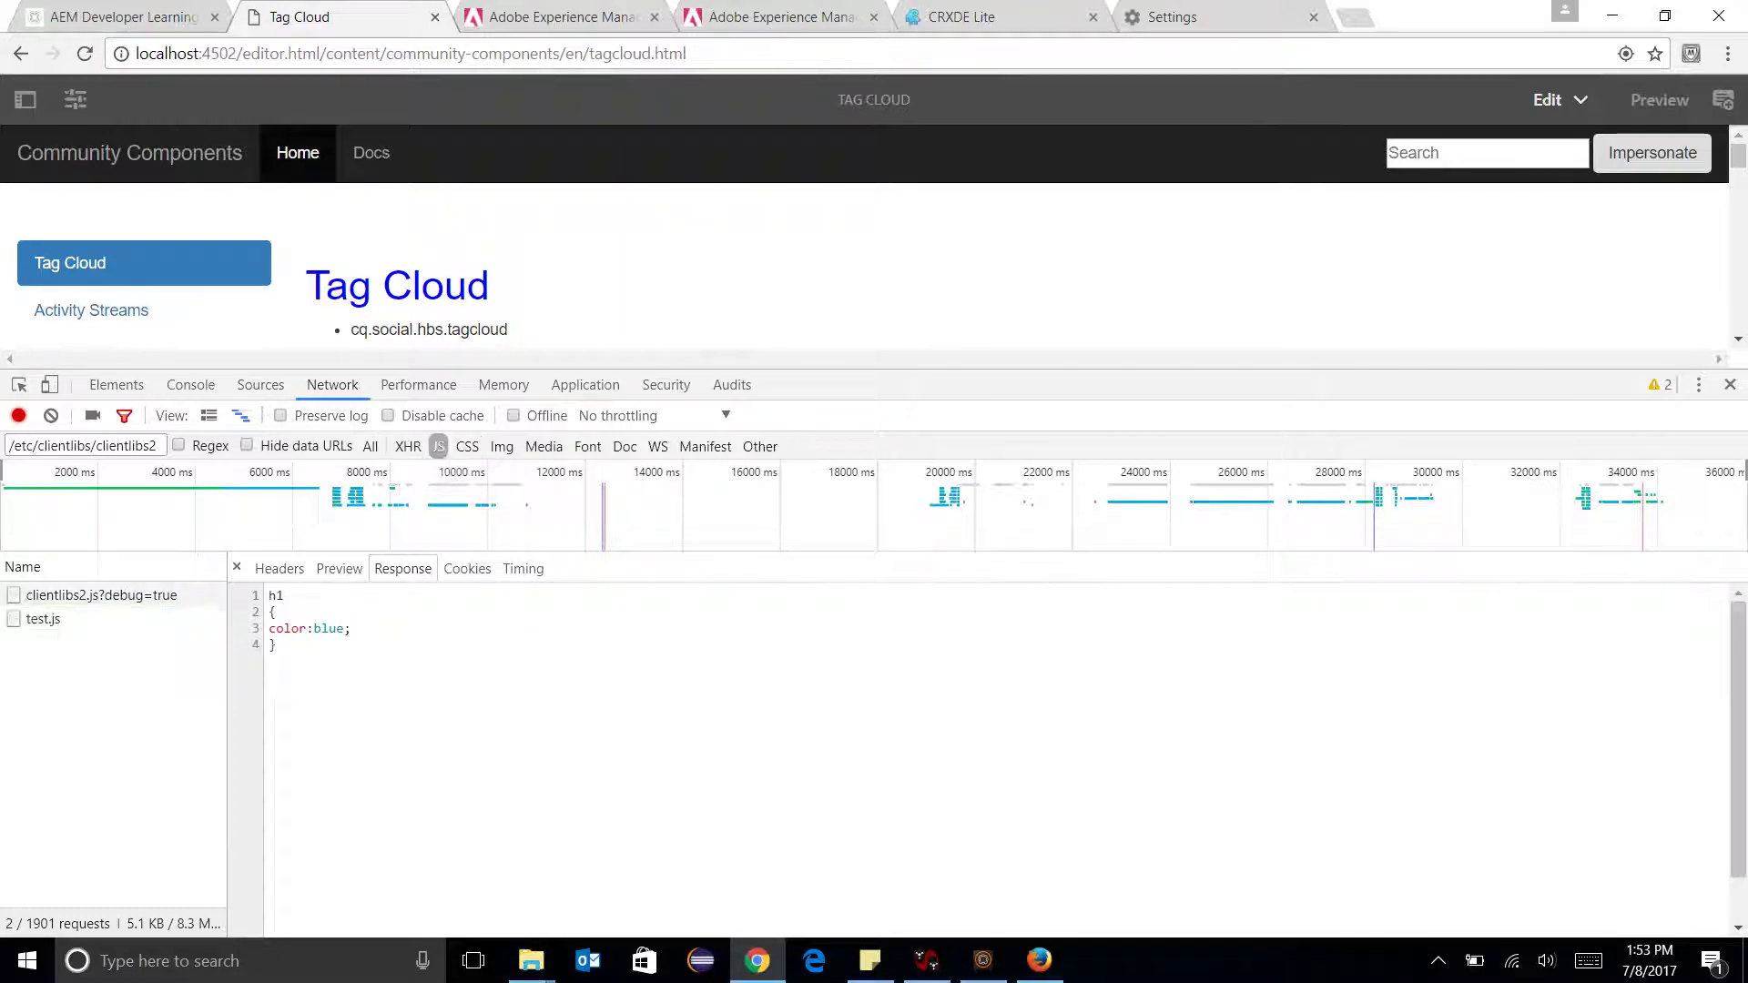
key(ctrl+l)
key(Return)
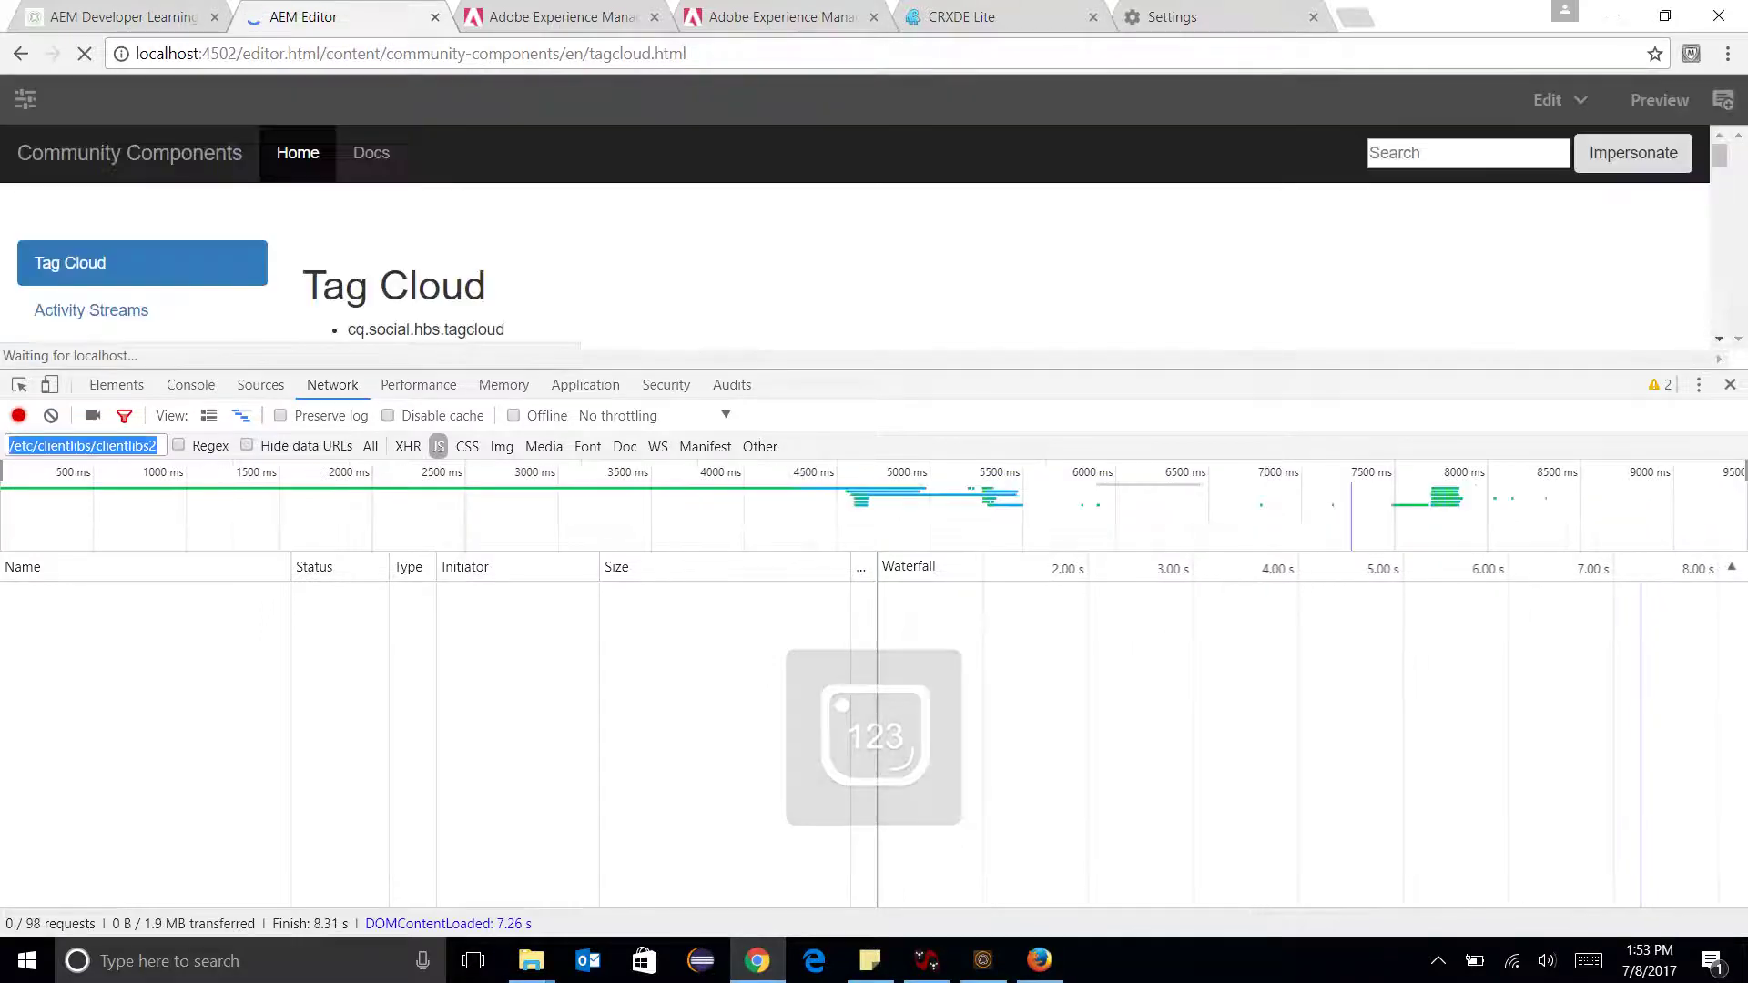
key(BackSpace)
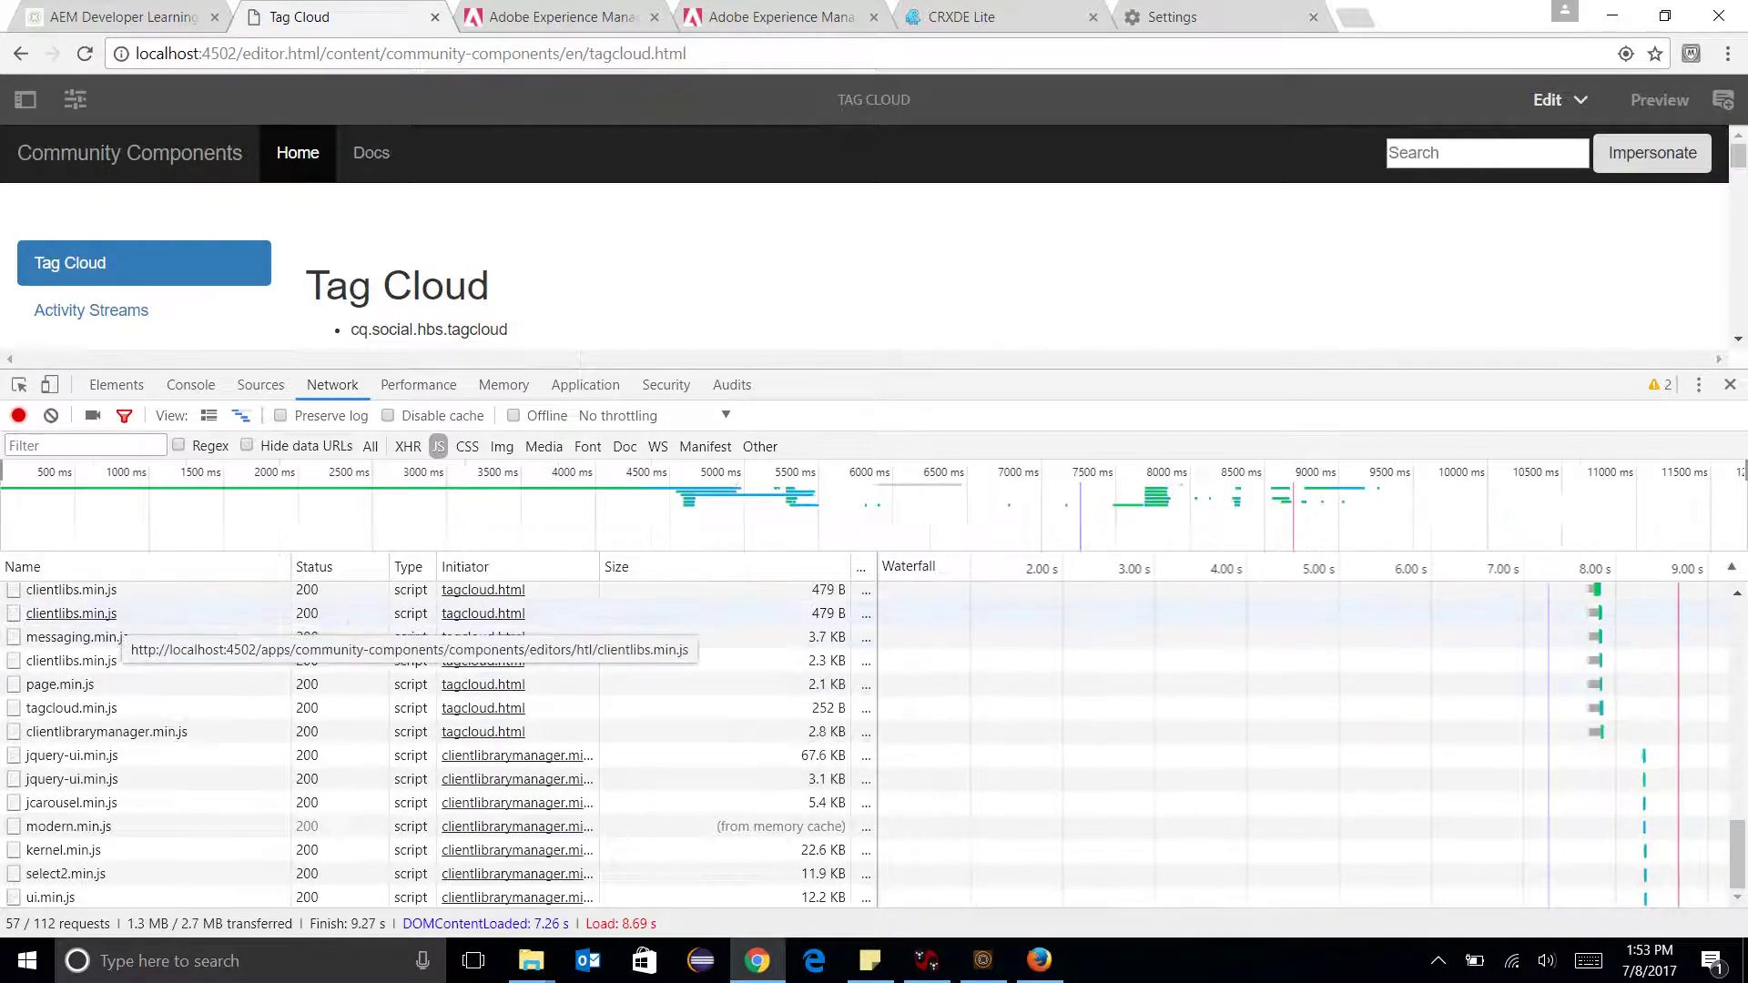
click(114, 617)
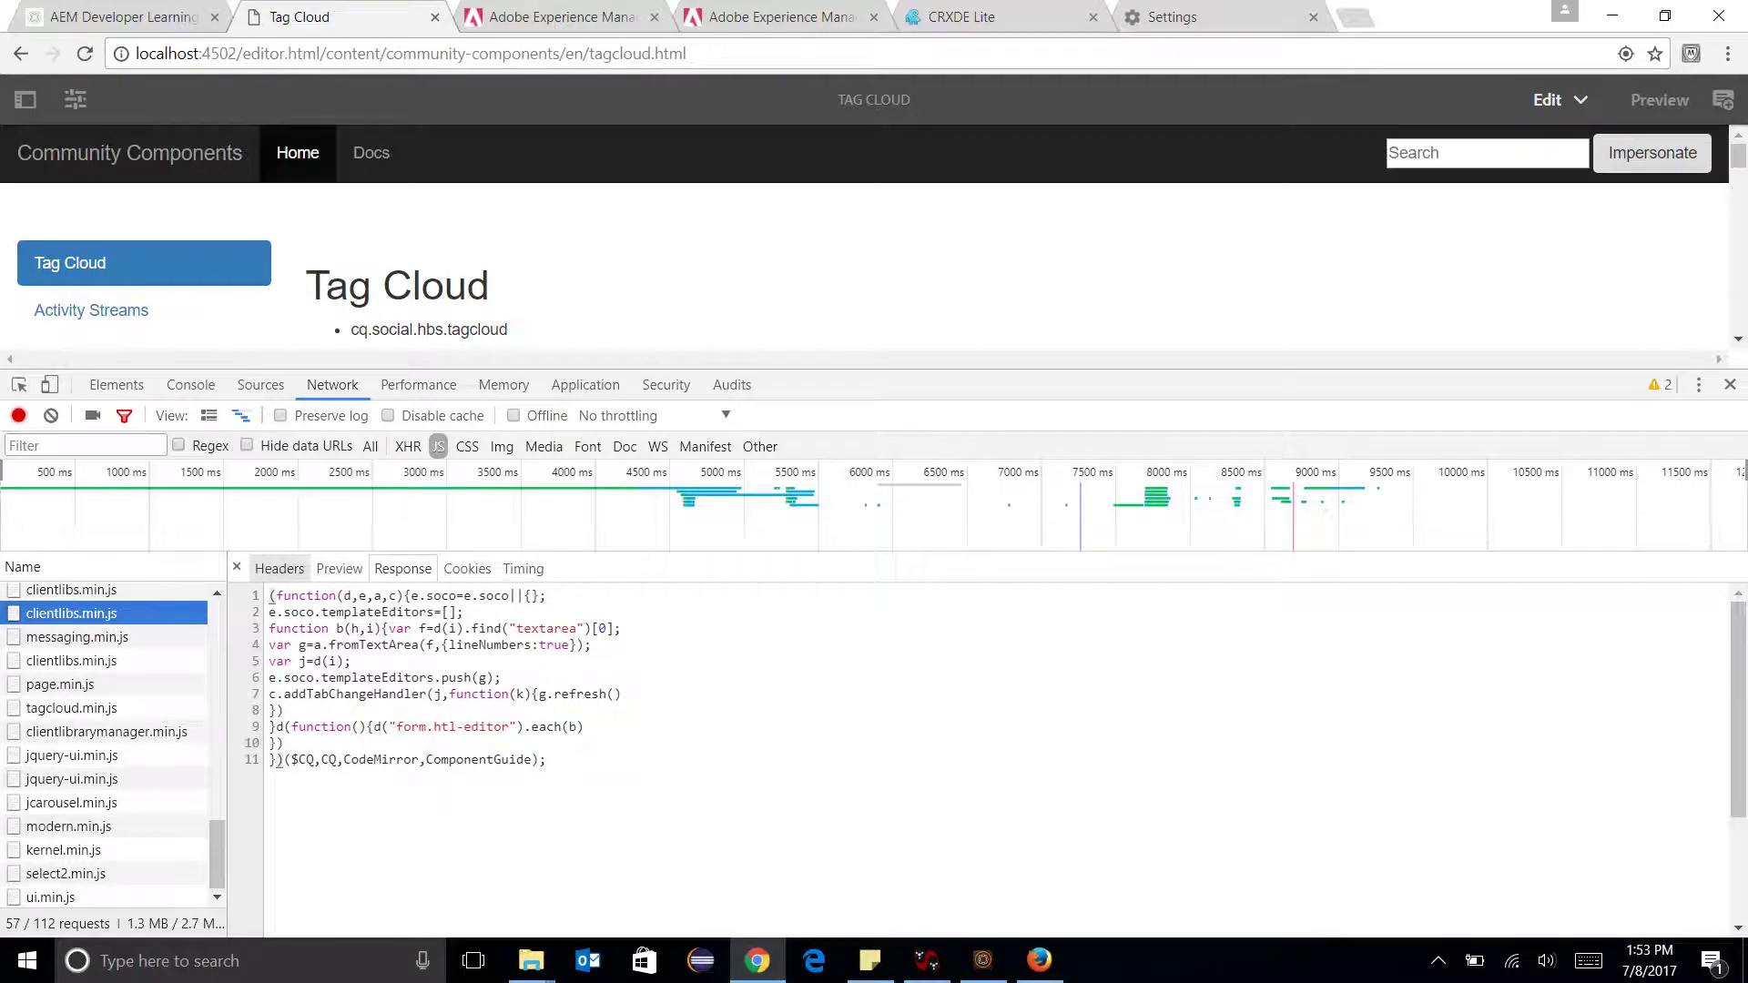
Examine the Content-Encoding response header and the Accept-Encoding request header of the selected clientlibs.min.js request.
click(280, 569)
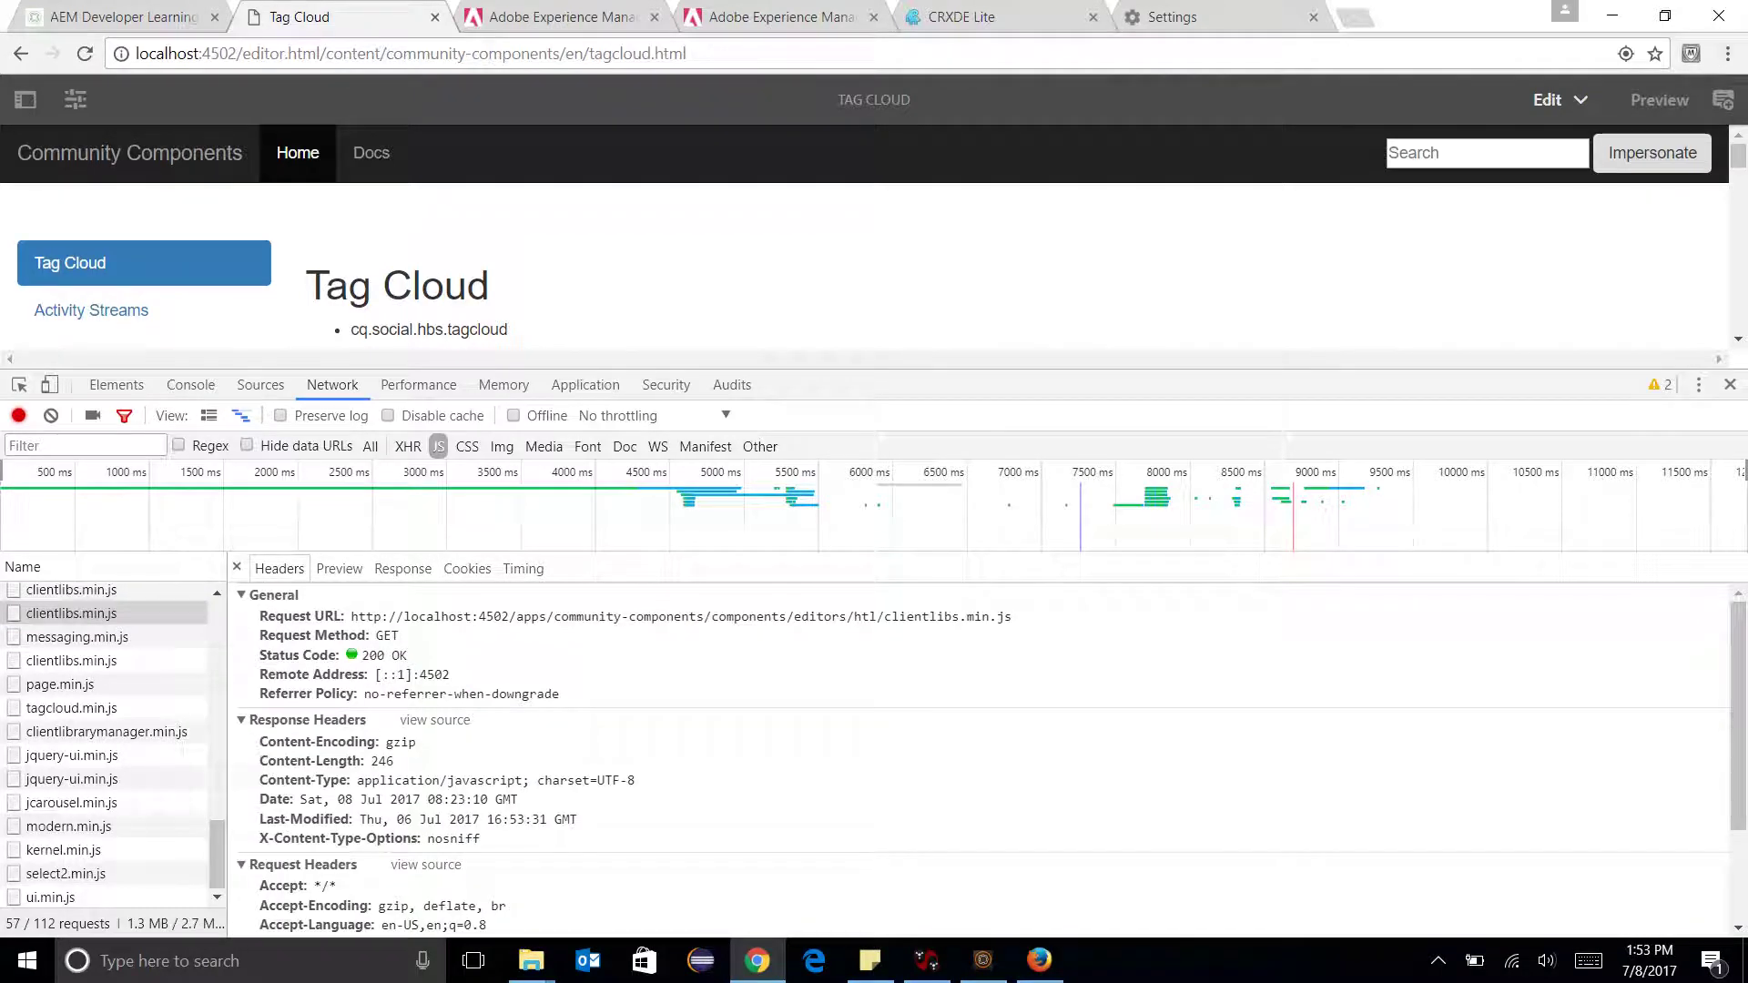
mouse_move(417, 743)
mouse_down()
mouse_move(259, 742)
mouse_move(410, 742)
mouse_up()
scroll(984, 756, down, 3)
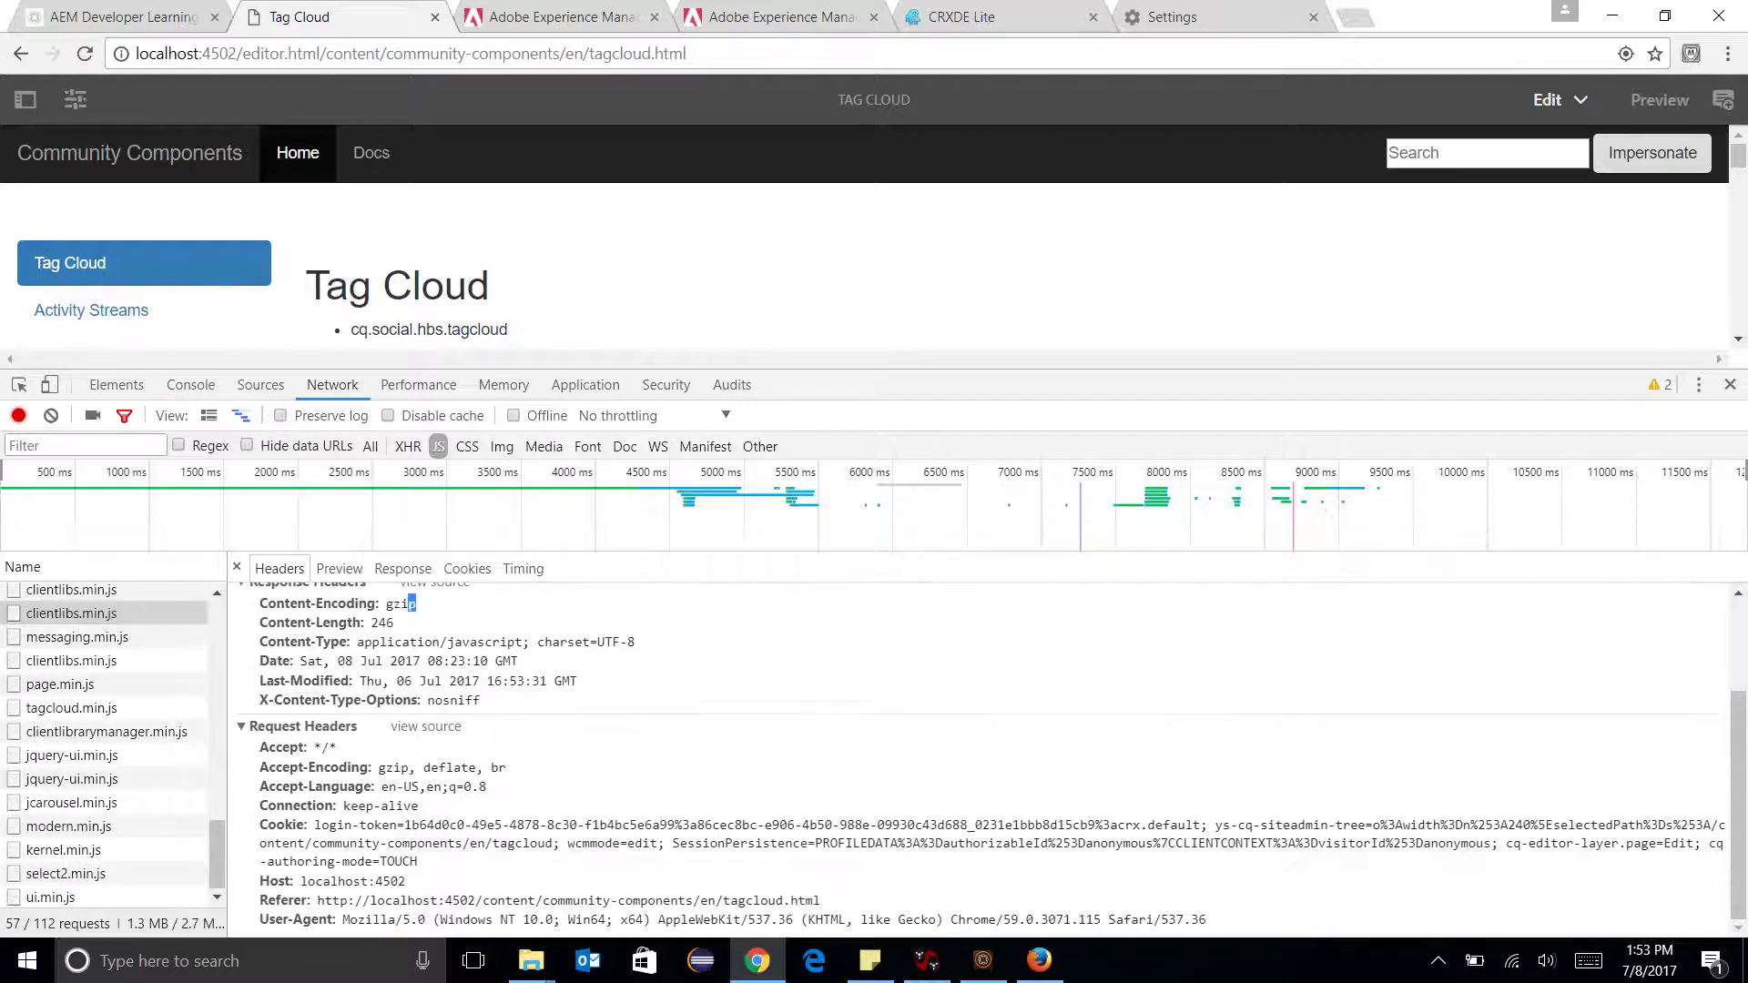
drag(386, 767, 448, 767)
scroll(981, 762, up, 2)
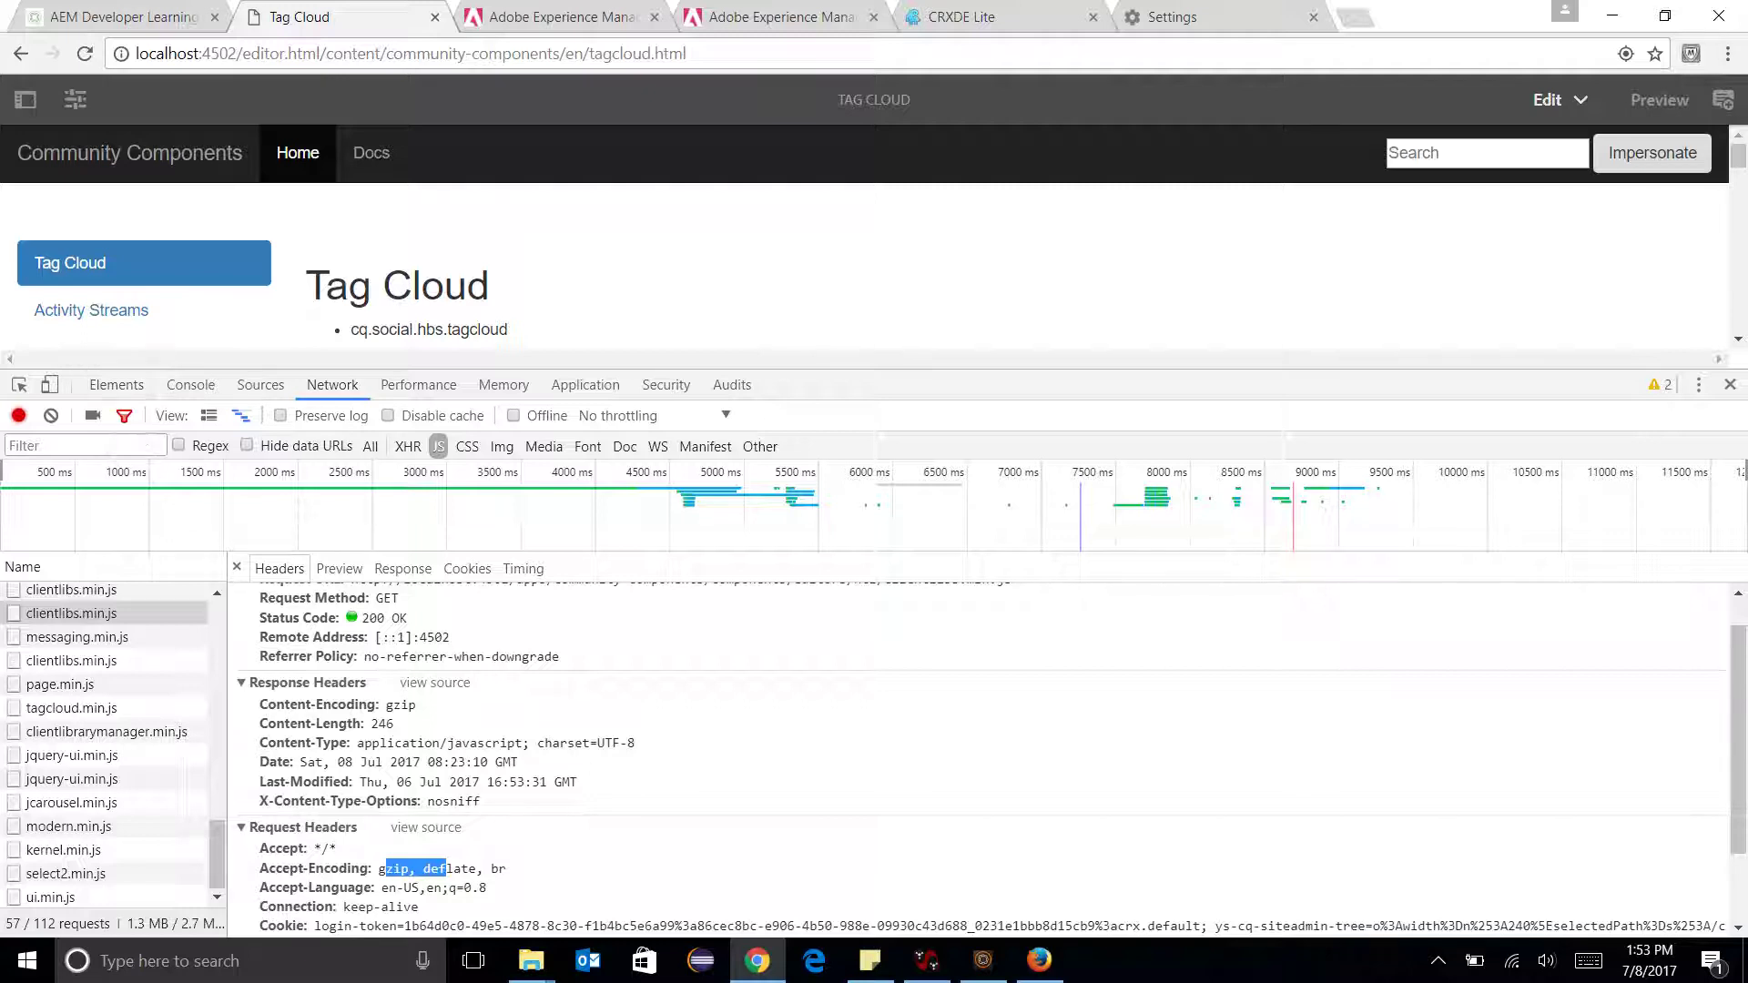
Switch to the HTML Library Manager blog post and review its Gzip section, including the ideal request and response example.
click(118, 17)
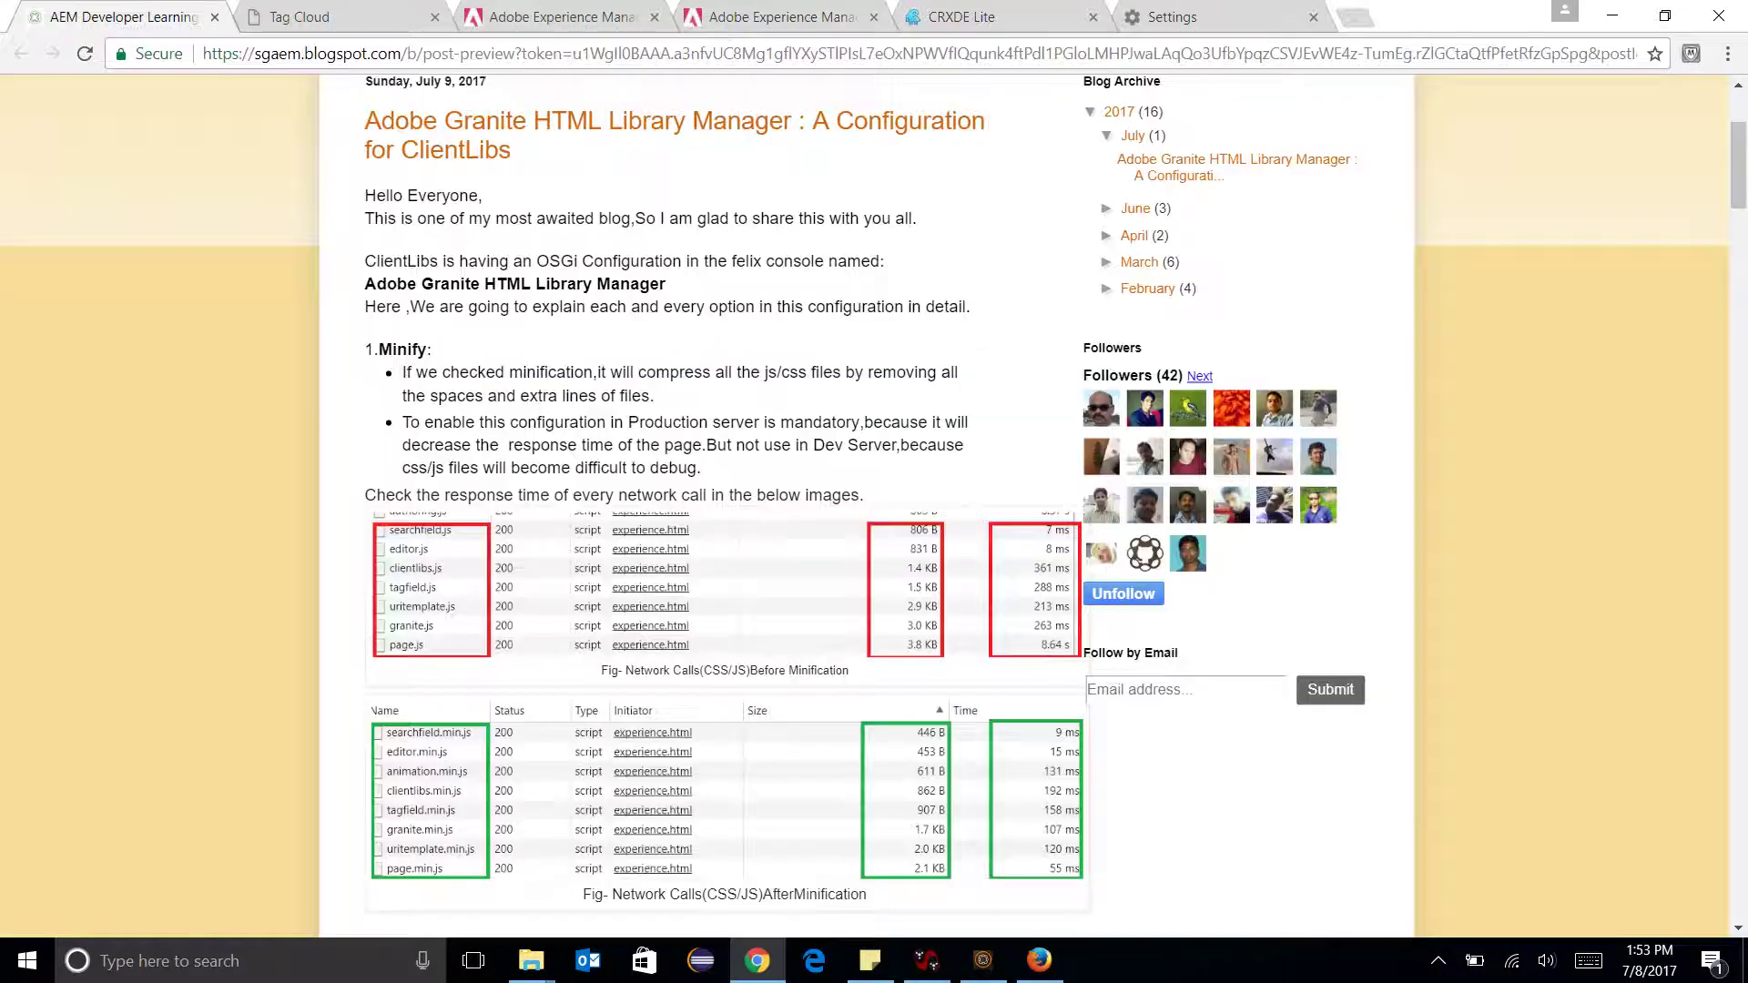
scroll(706, 501, down, 10)
scroll(706, 501, down, 20)
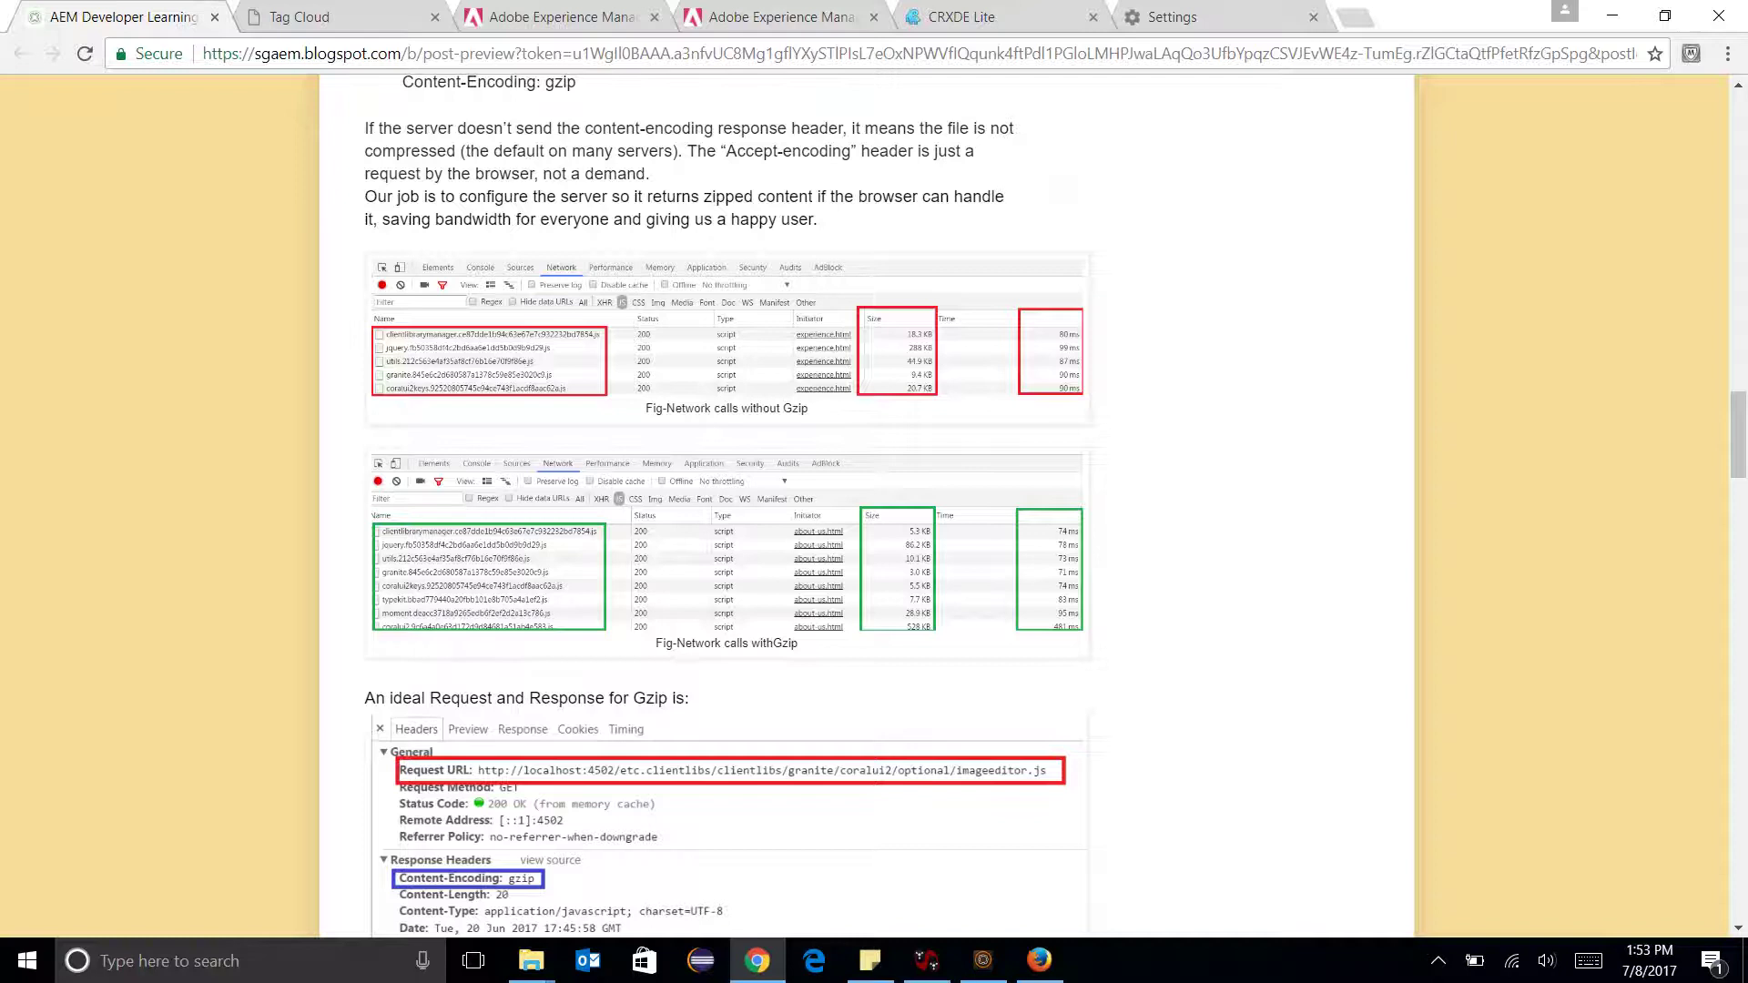
scroll(874, 506, down, 4)
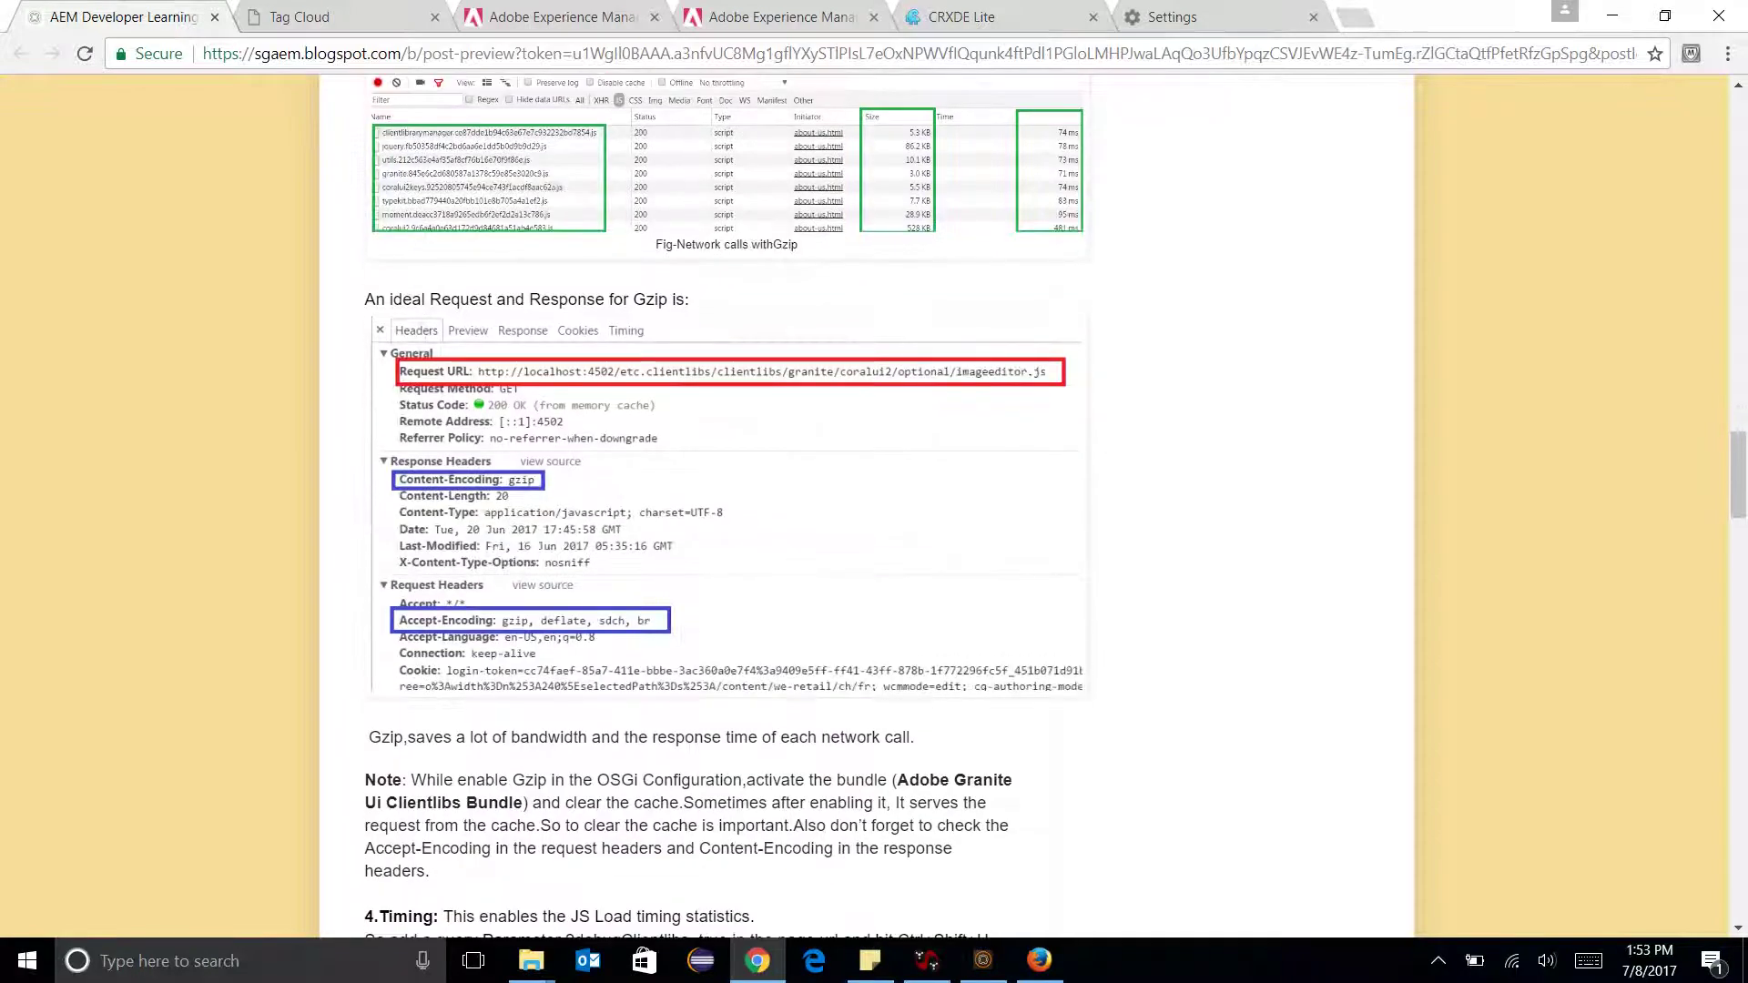